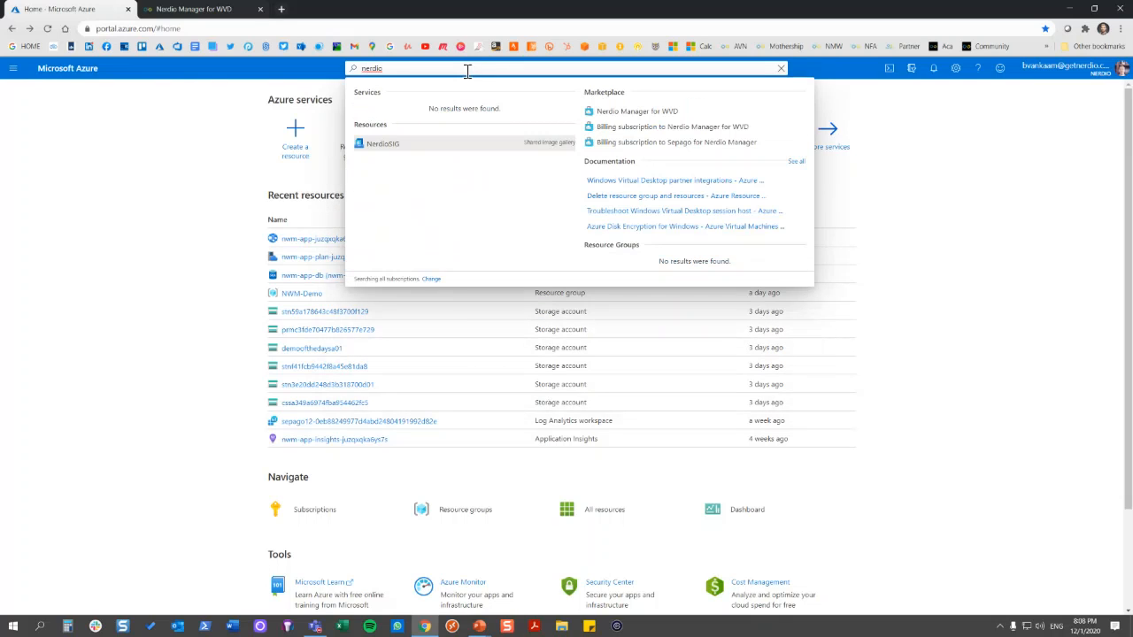
Open the Nerdio Manager for WVD offer from the Marketplace results and start creating it
click(677, 111)
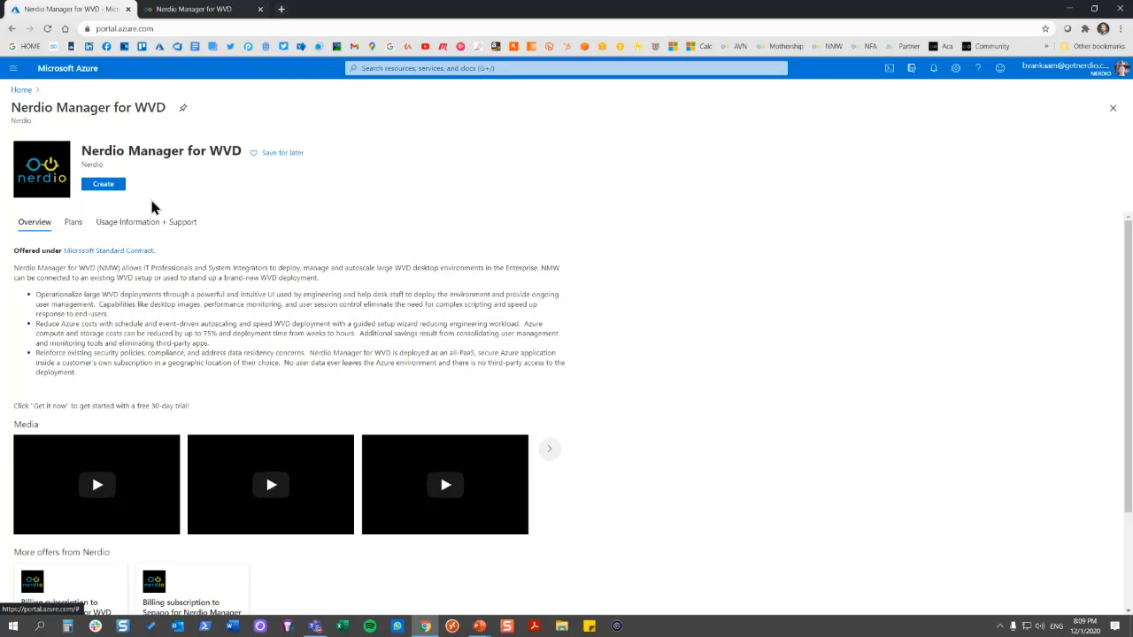
click(118, 186)
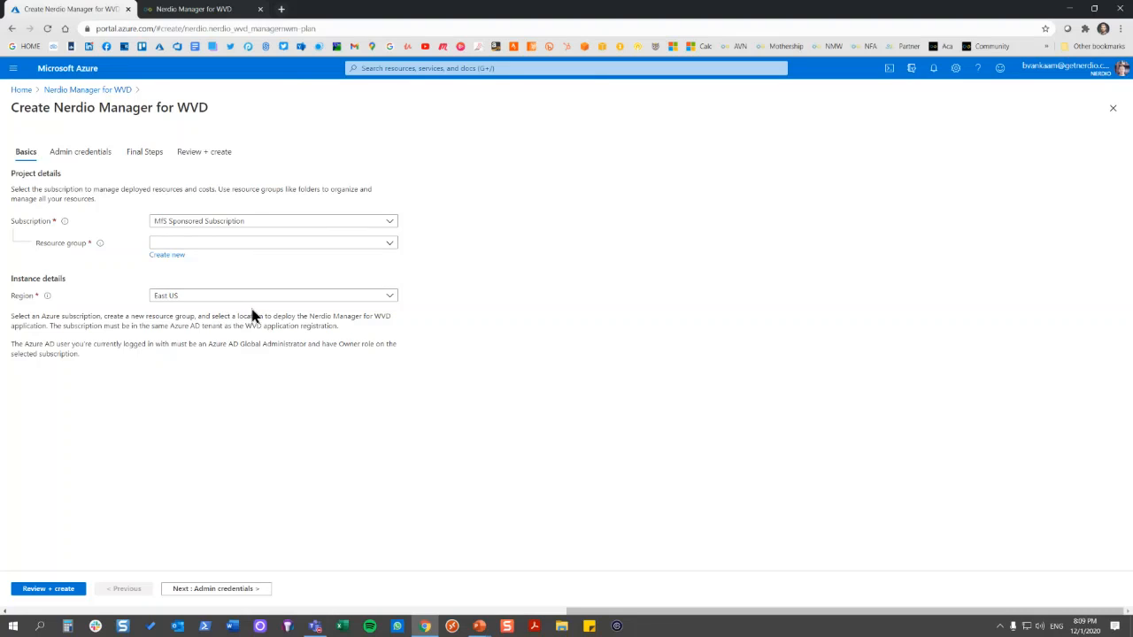
Go through the Admin credentials and Final Steps pages to Review + create, leaving the deployment settings at their defaults
click(240, 590)
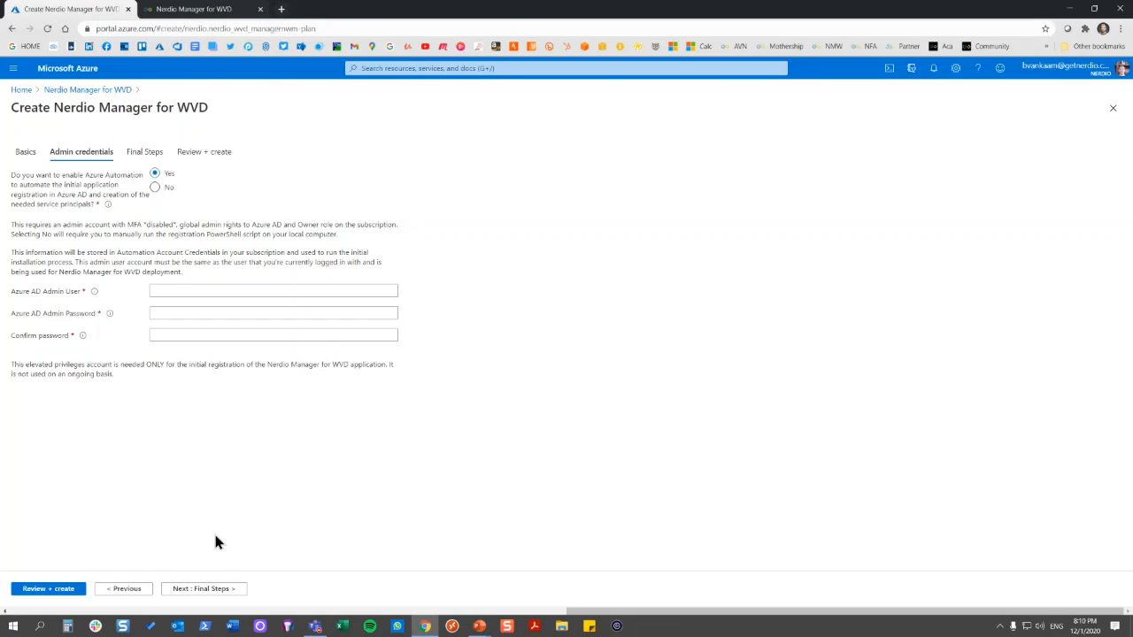
click(204, 589)
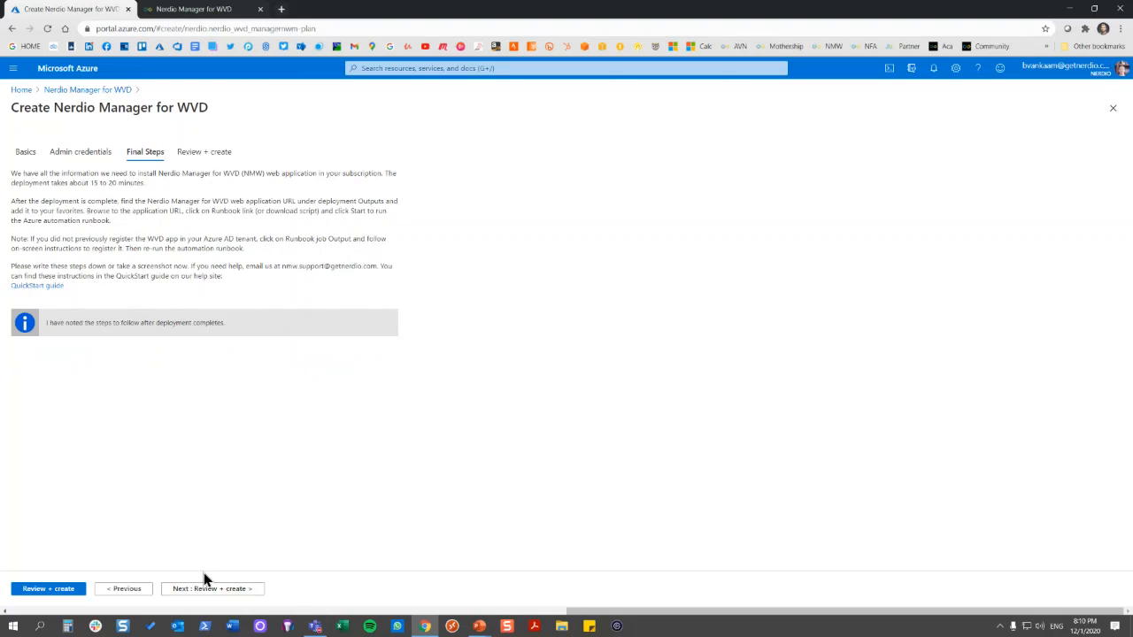
click(204, 589)
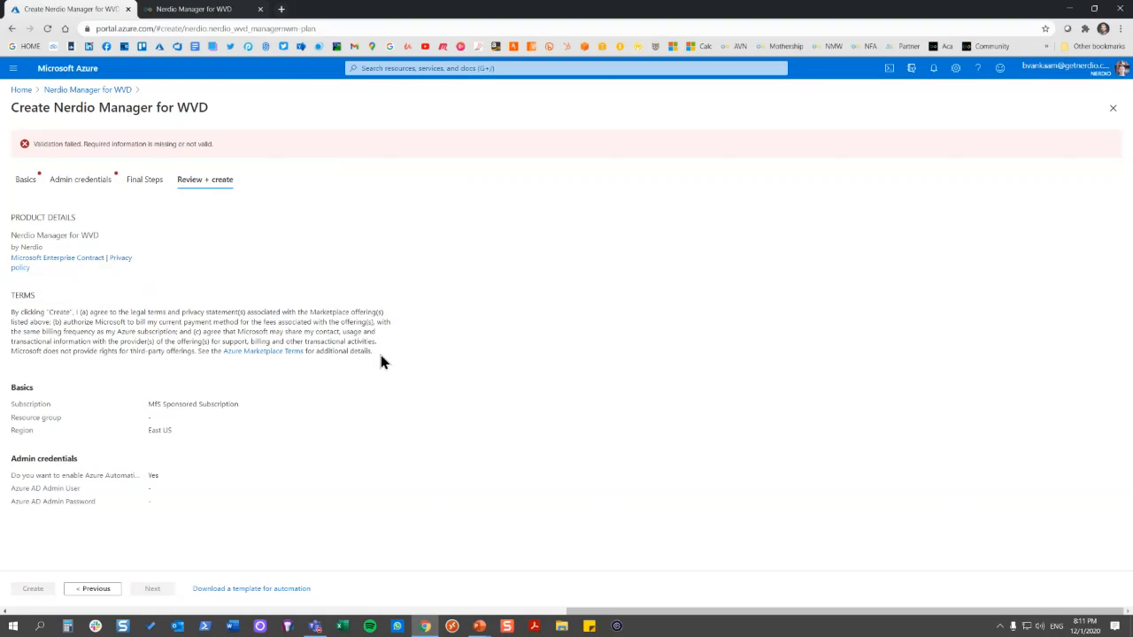
Switch to the running PowerPoint slide show with the Azure portal slide
key(alt+Tab)
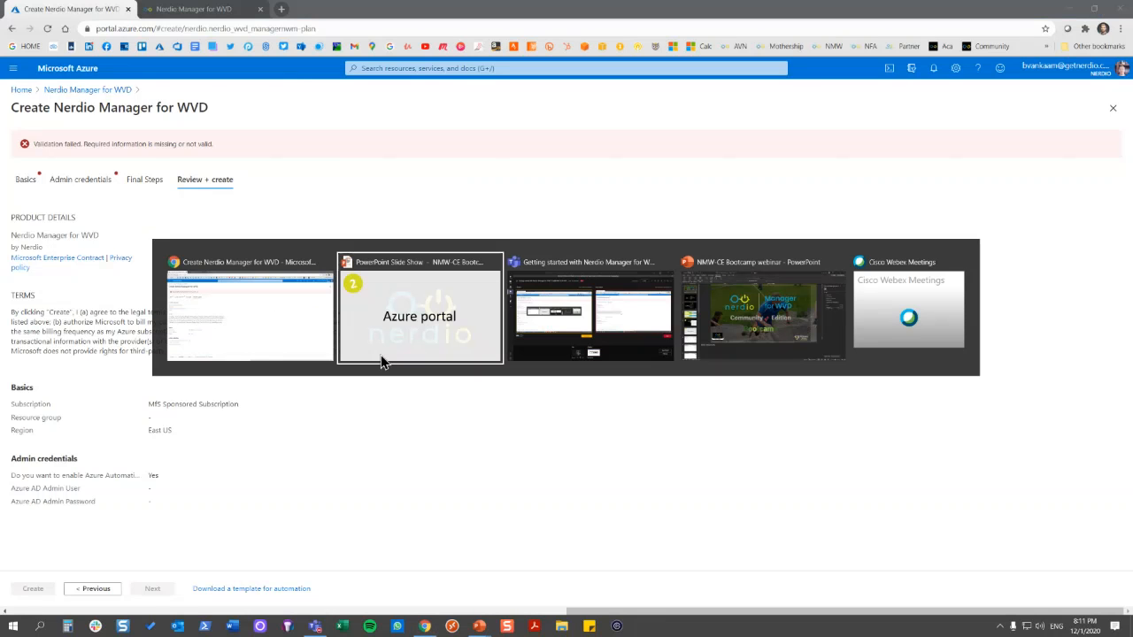
key(alt+Tab)
click(386, 352)
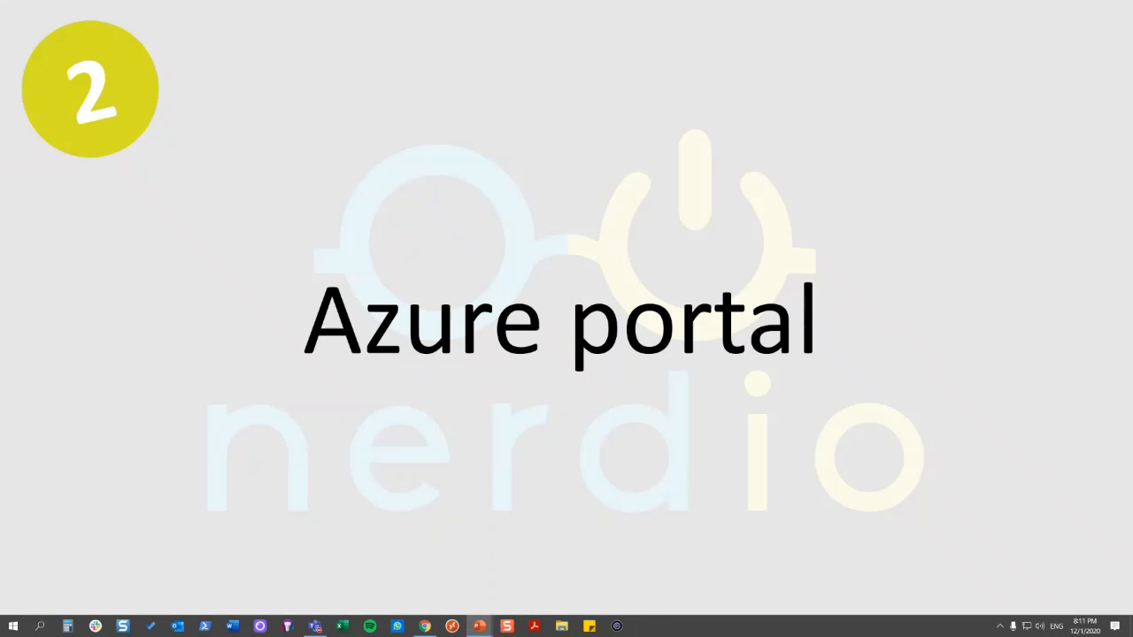
key(Right)
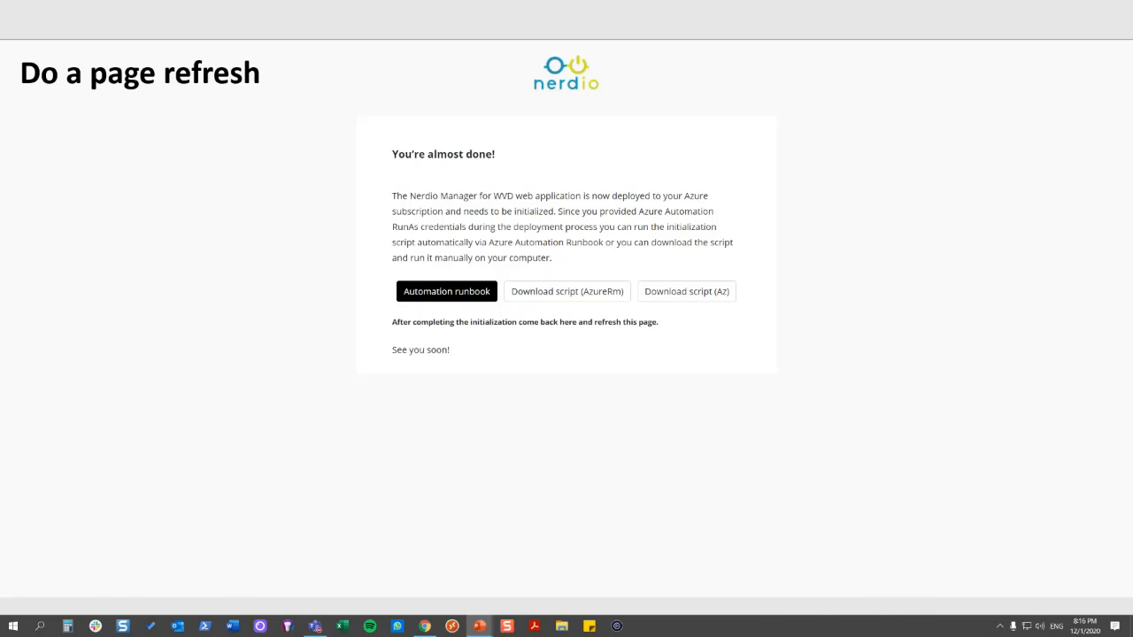
key(Right)
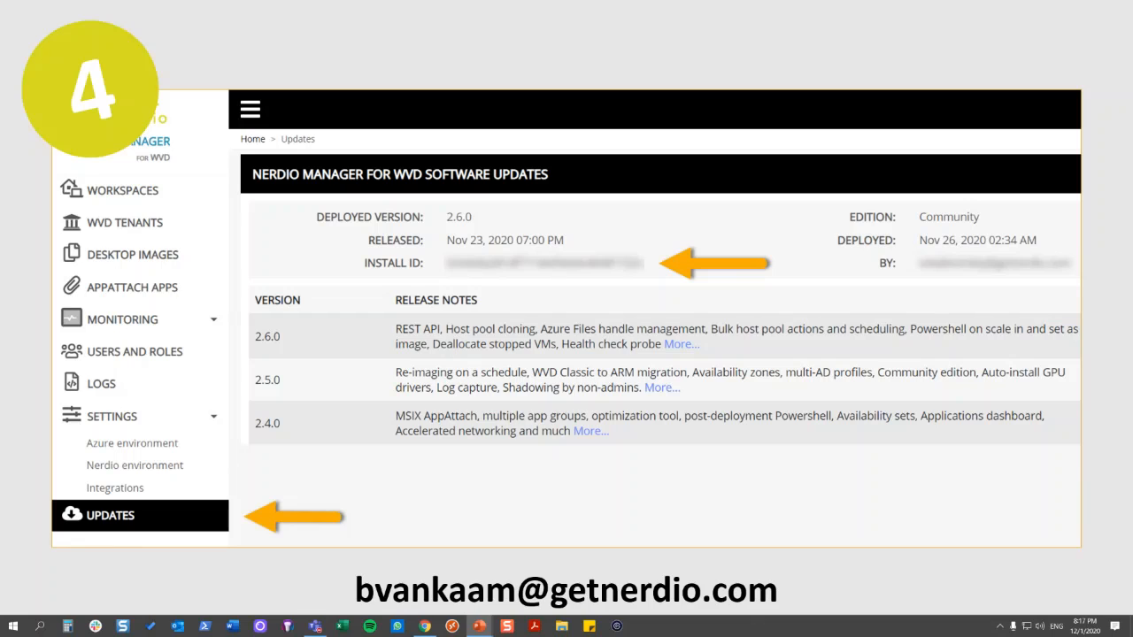
key(Right)
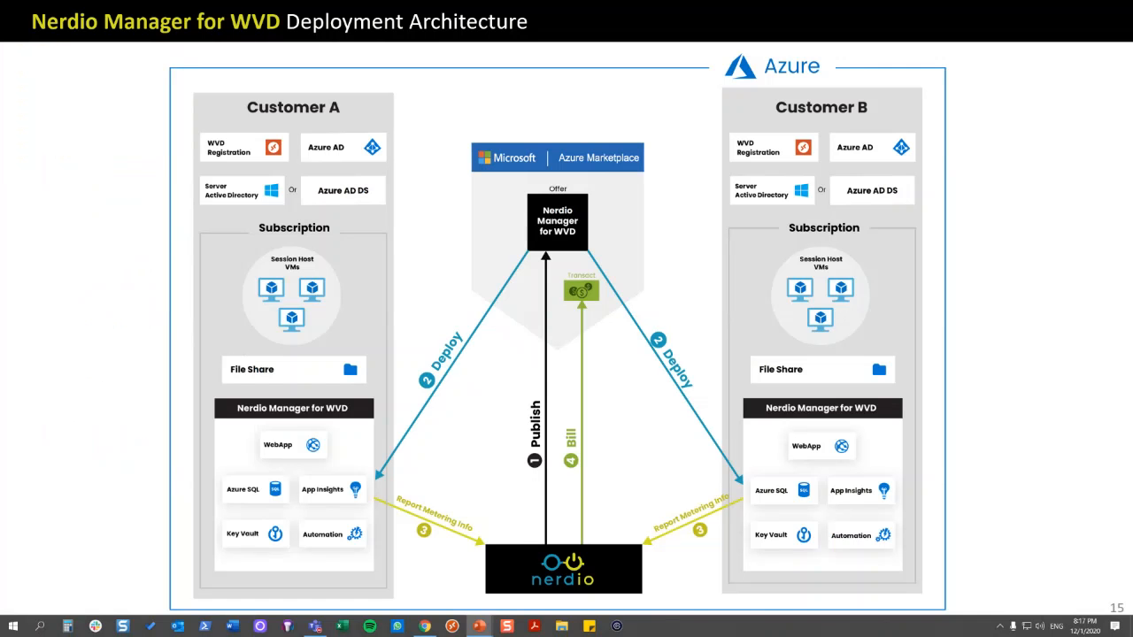
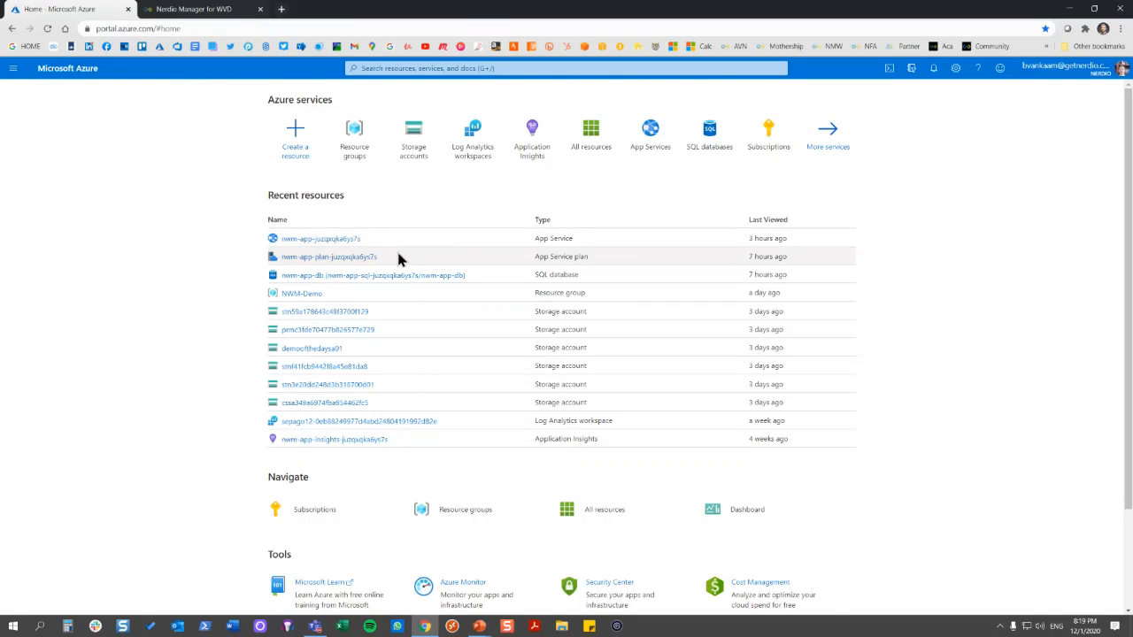
Open the nwm-app-db database's pricing tier options, preview the Basic tier, and return to the portal home discarding the edit
click(443, 275)
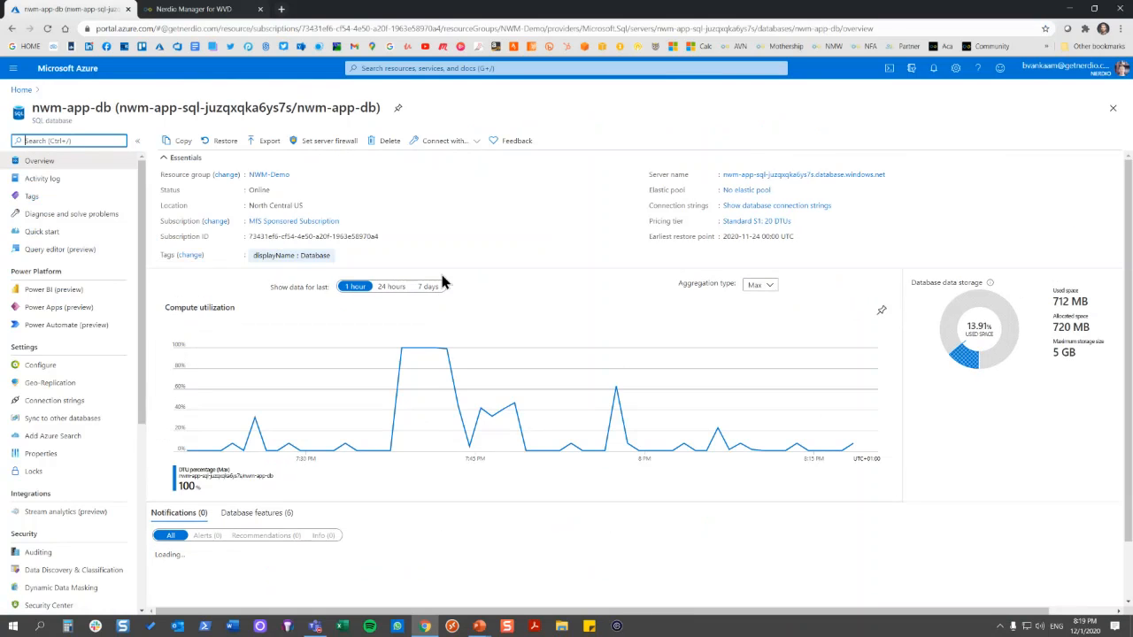
click(776, 228)
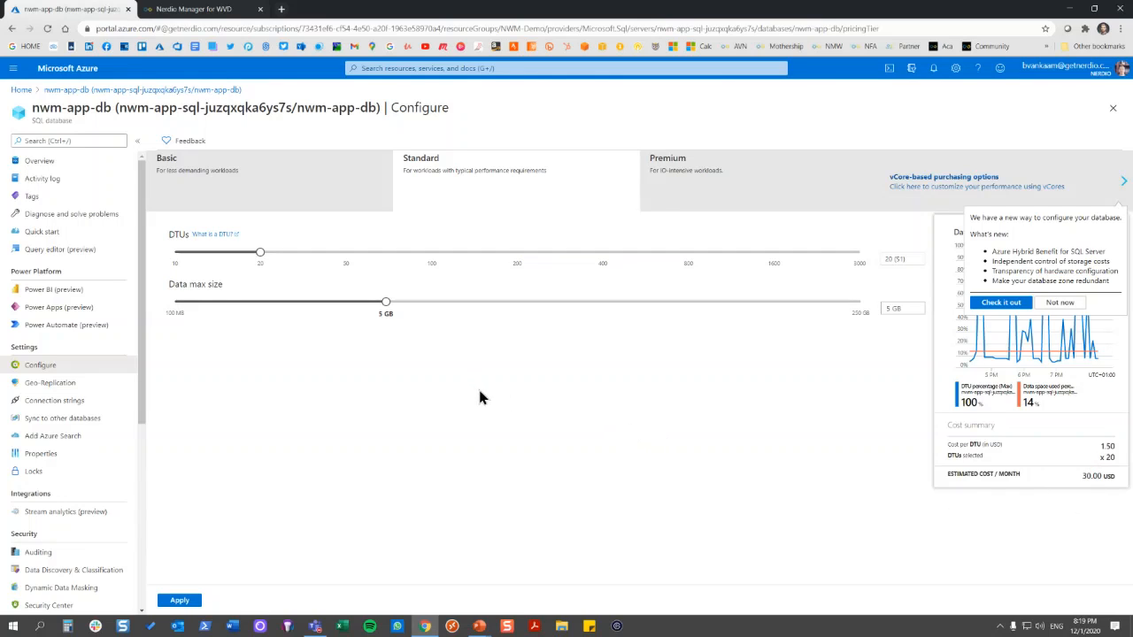
click(277, 188)
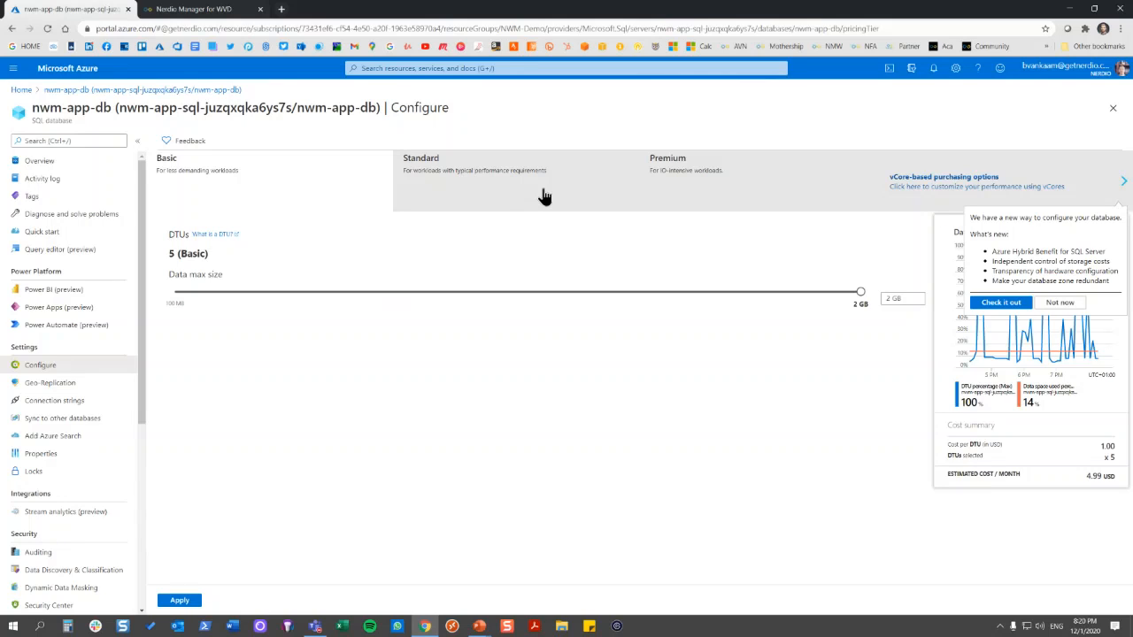
click(14, 92)
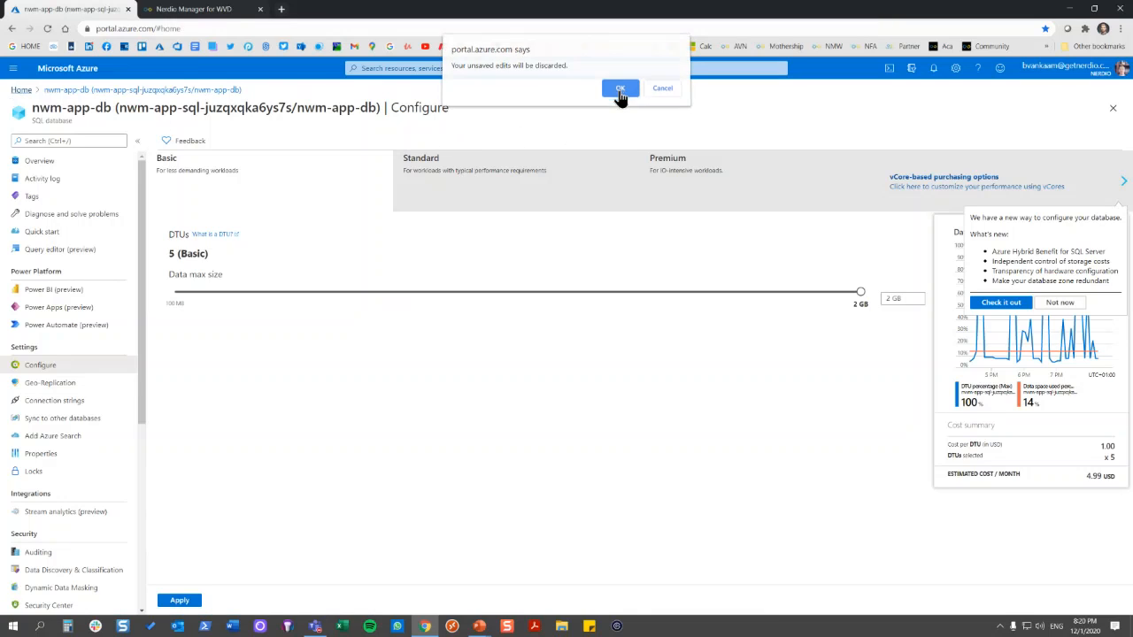
click(620, 95)
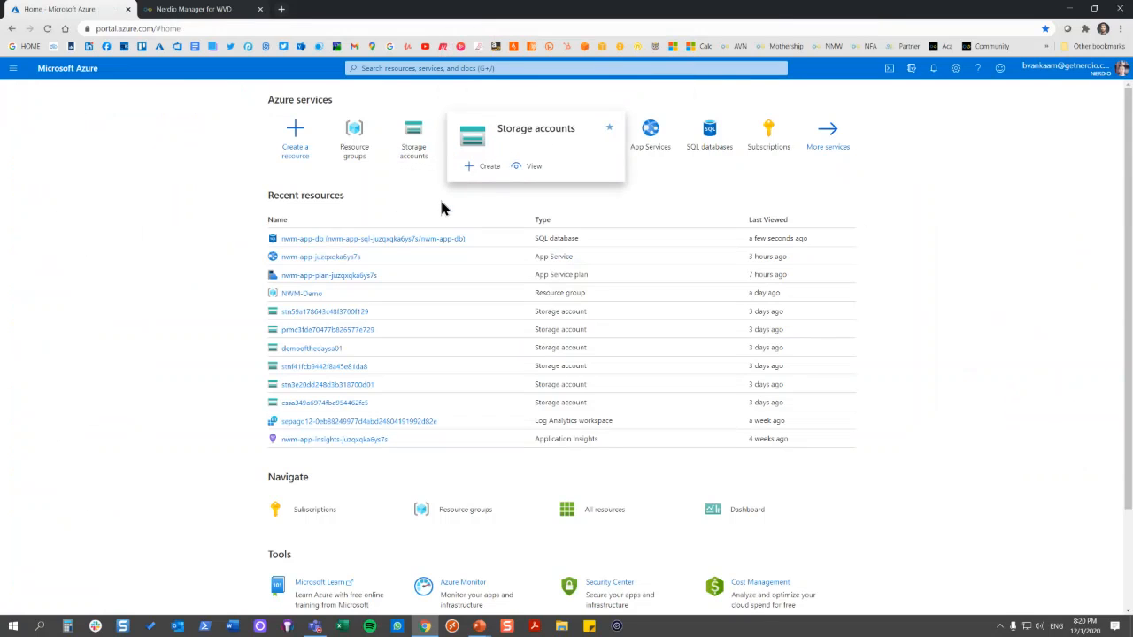
Open the nwm-app-plan App Service plan and examine its scale-up pricing tiers
click(360, 275)
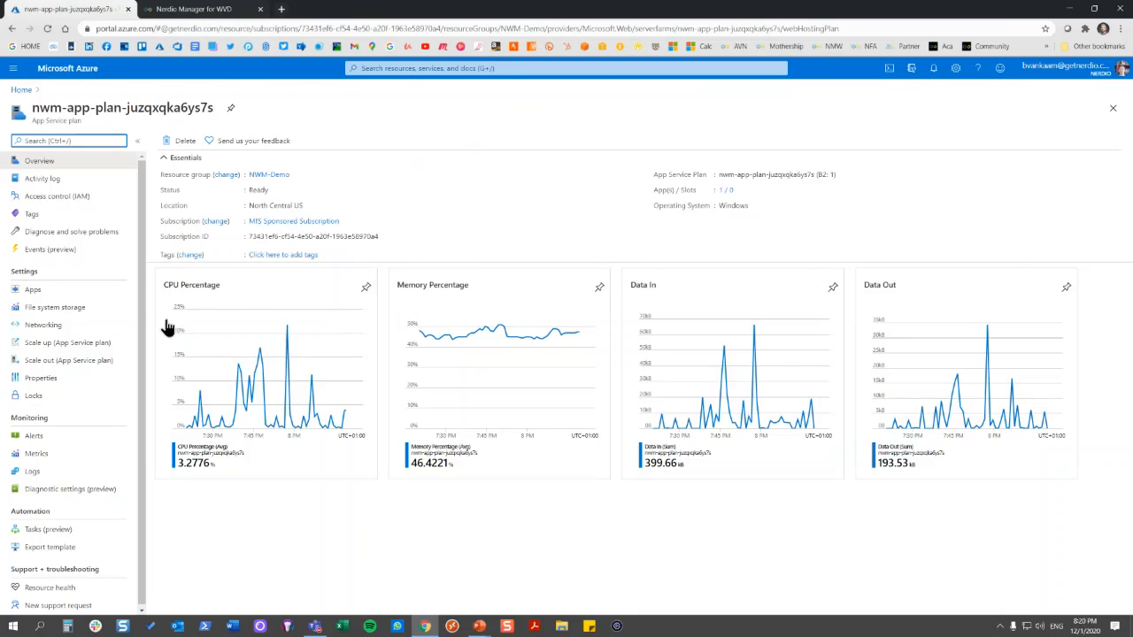
click(94, 344)
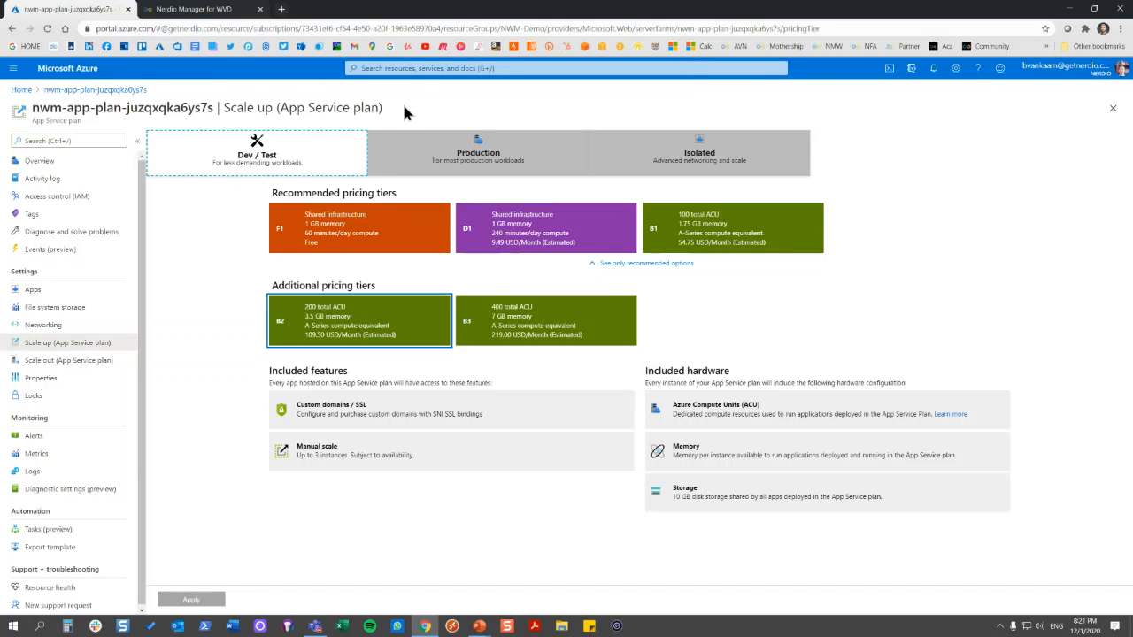
Switch to Nerdio Manager for WVD and review its Azure environment settings
click(210, 10)
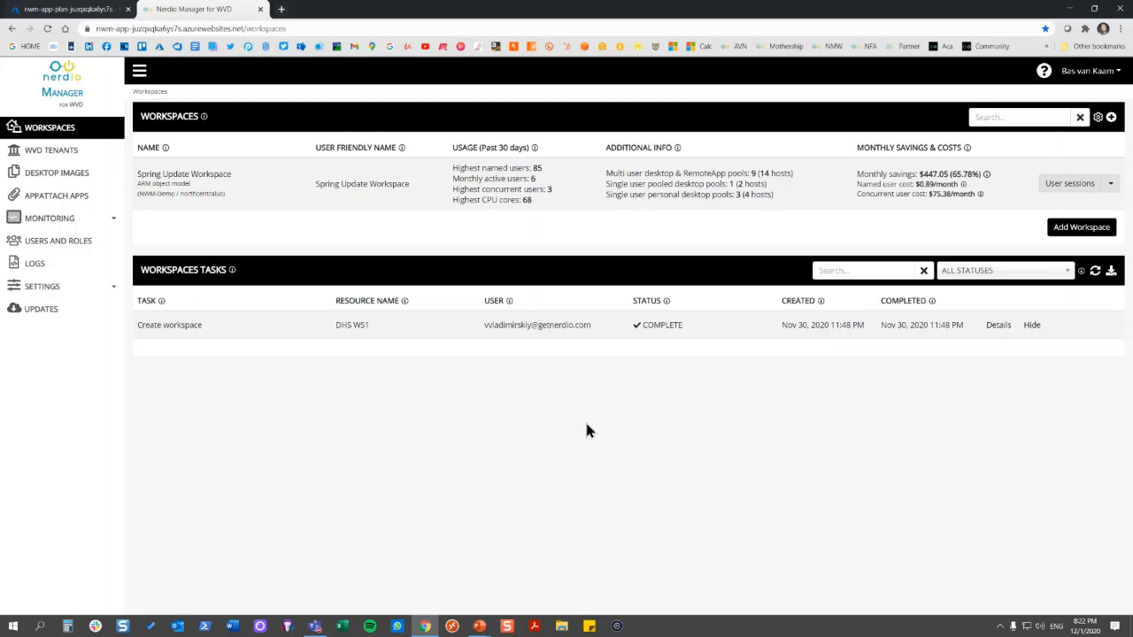
click(112, 292)
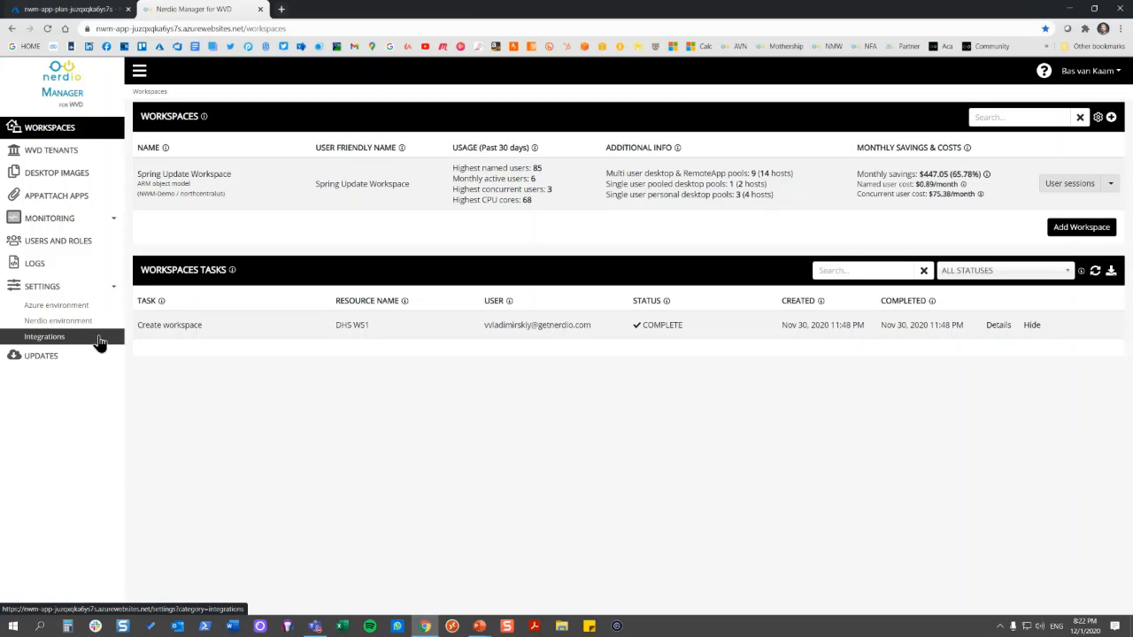
click(103, 307)
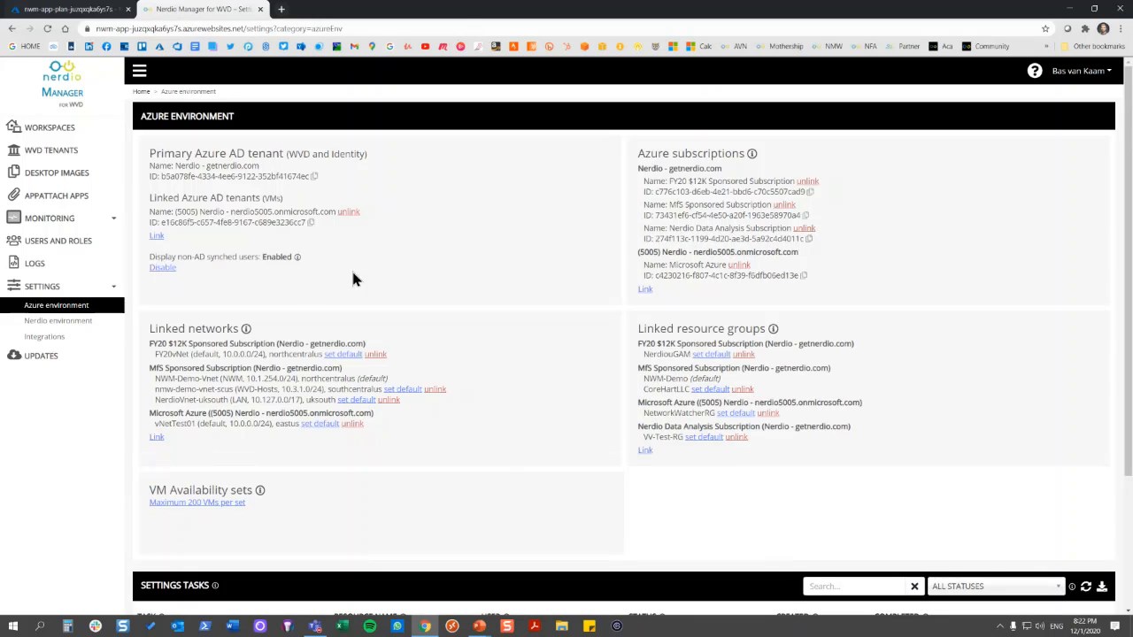
Look over the existing workspaces and the WVD tenants list
mouse_move(298, 258)
click(86, 153)
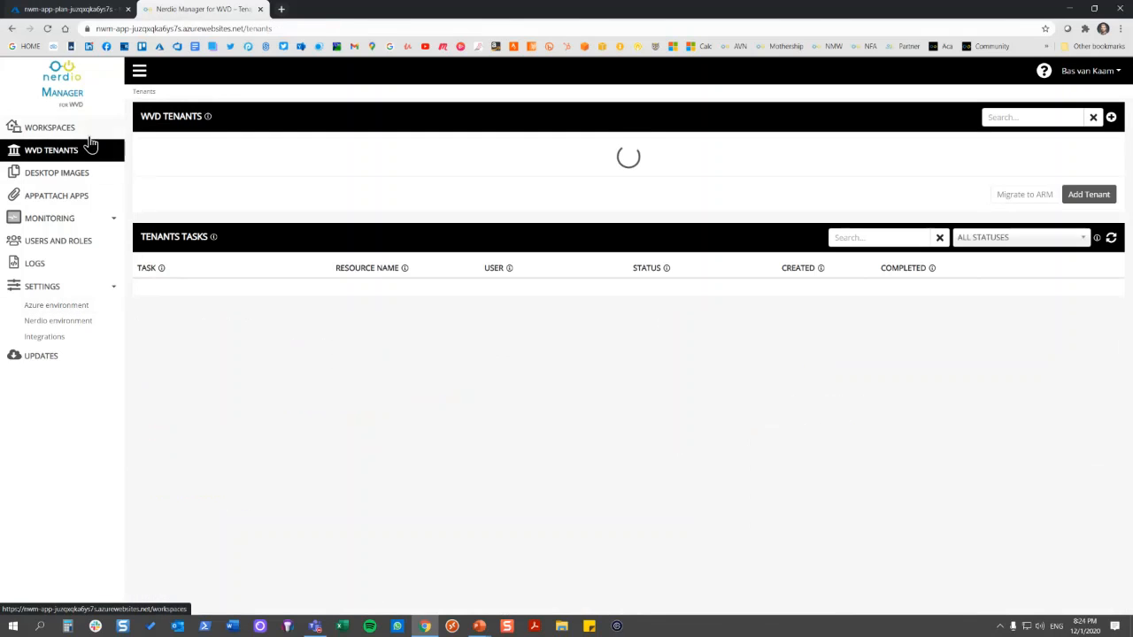
click(89, 135)
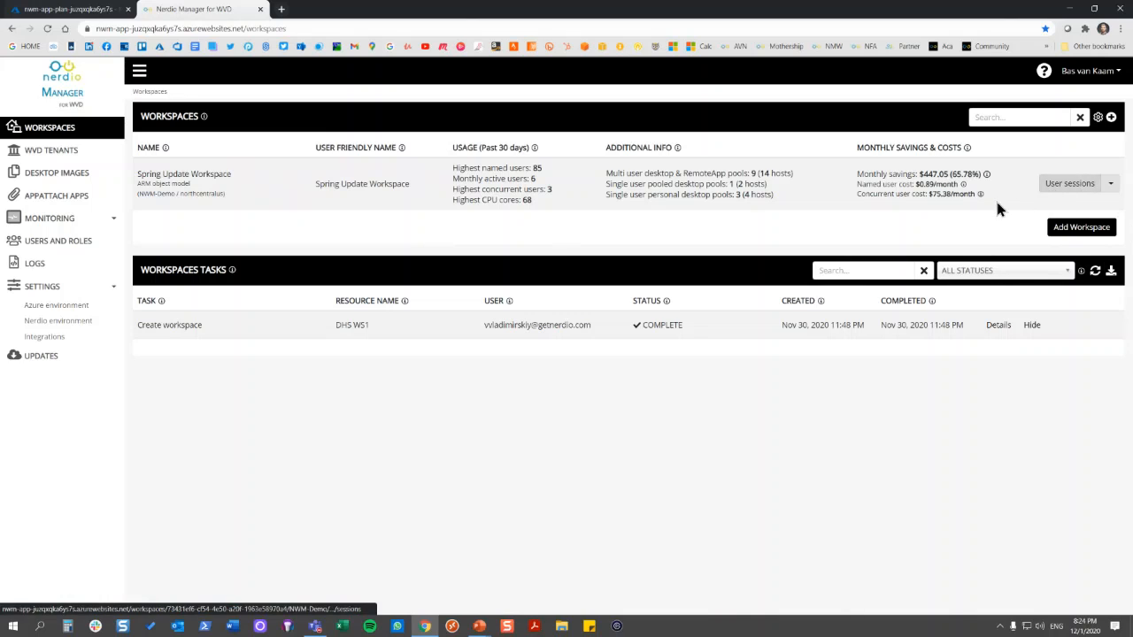
click(83, 150)
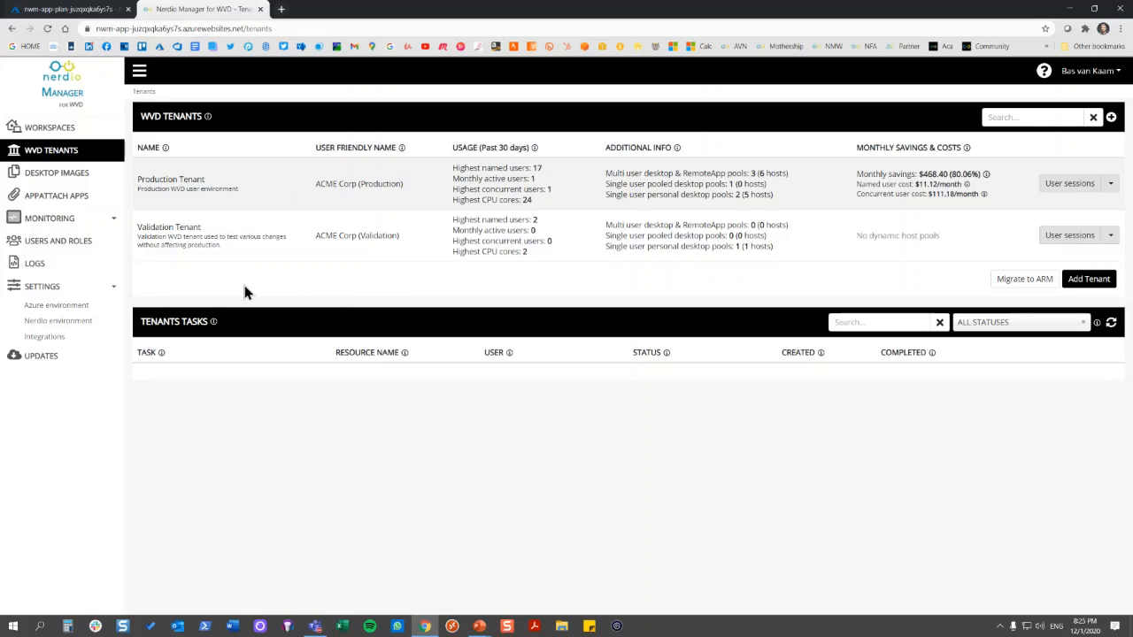
Inspect the VM availability sets configuration in the Azure environment settings without changing it, and review the Nerdio environment settings
click(111, 306)
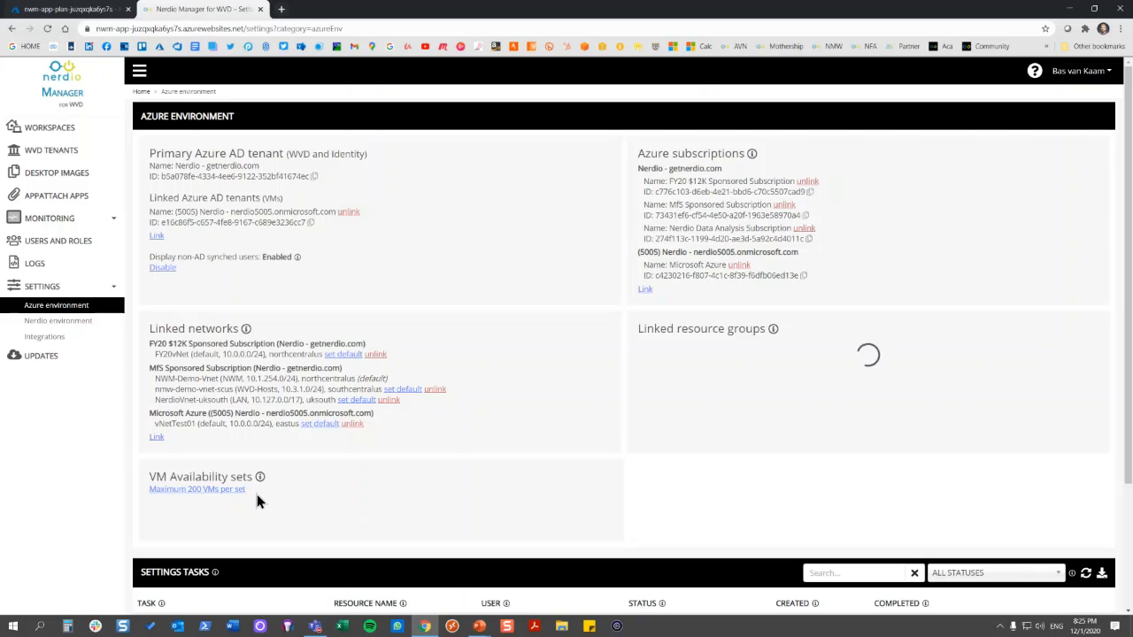
click(225, 498)
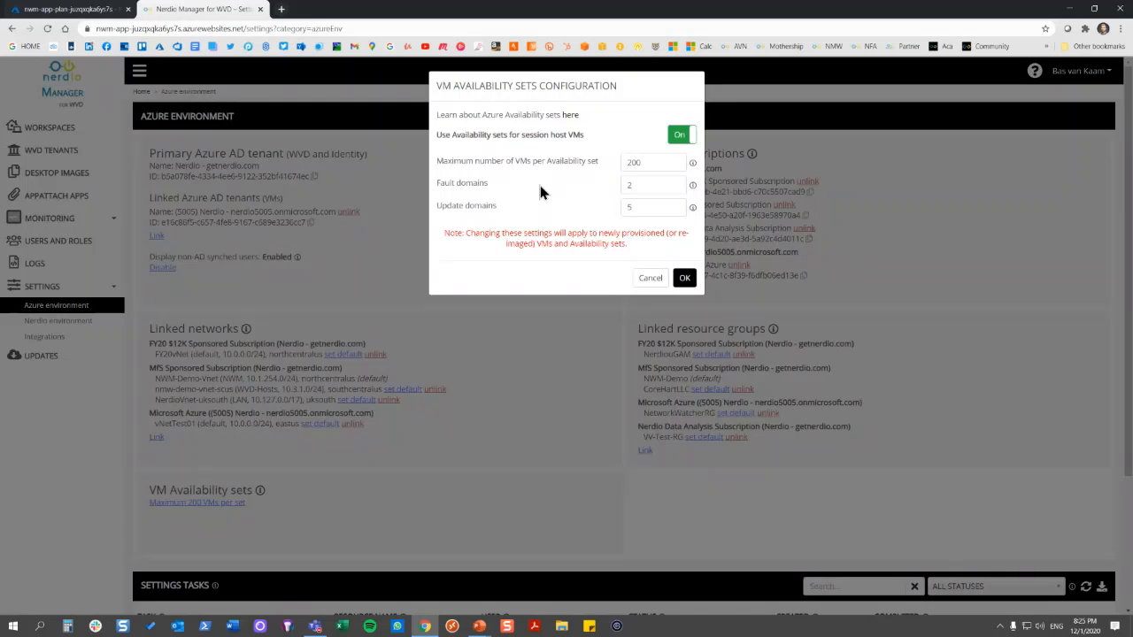
click(650, 280)
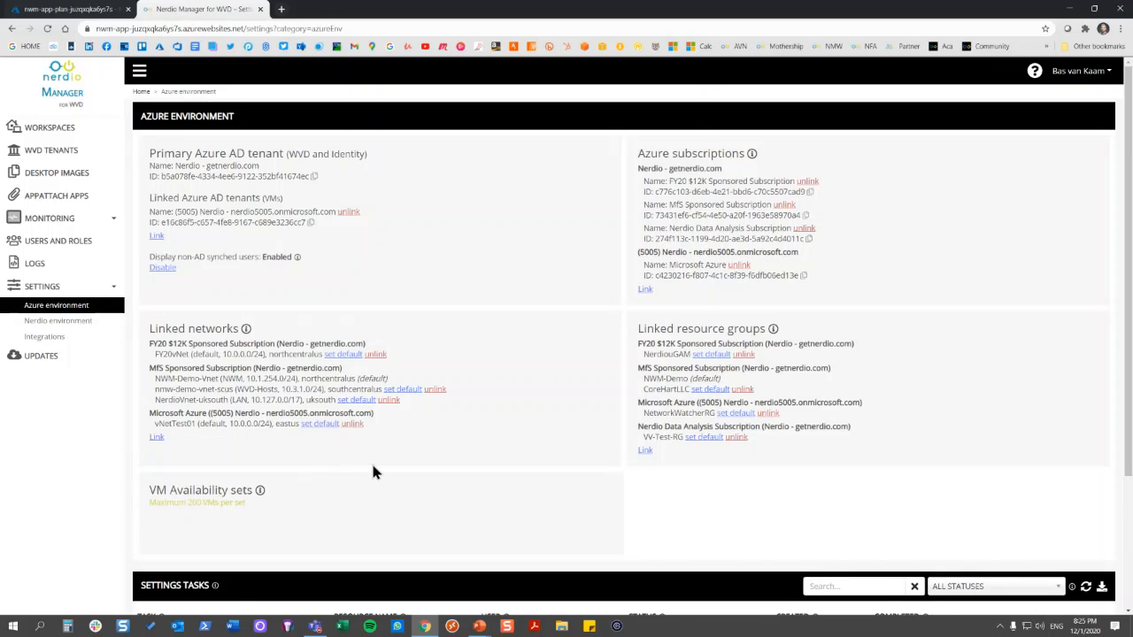
click(86, 322)
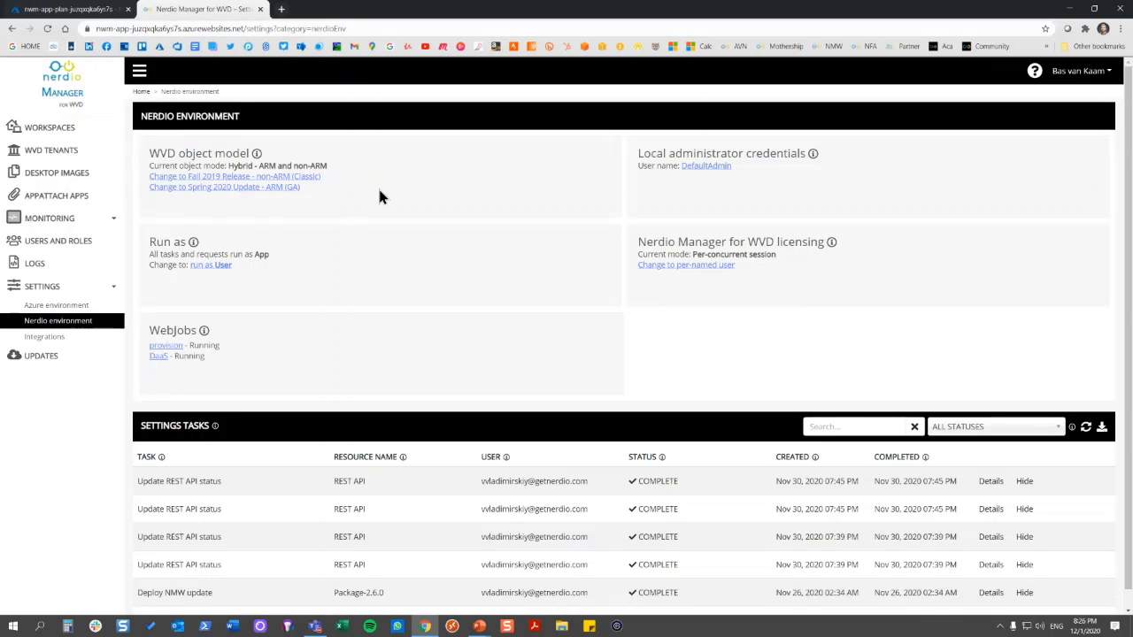
Open the Integrations settings and look at the forms for adding Azure Files and Azure NetApp Files storage, without adding any
click(84, 342)
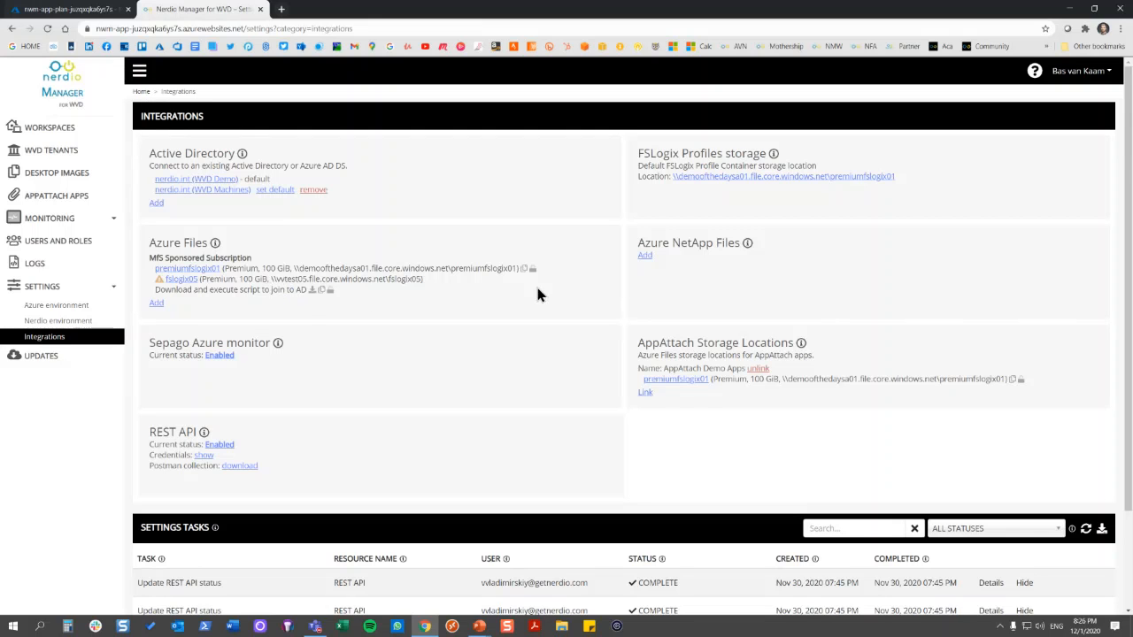
click(159, 304)
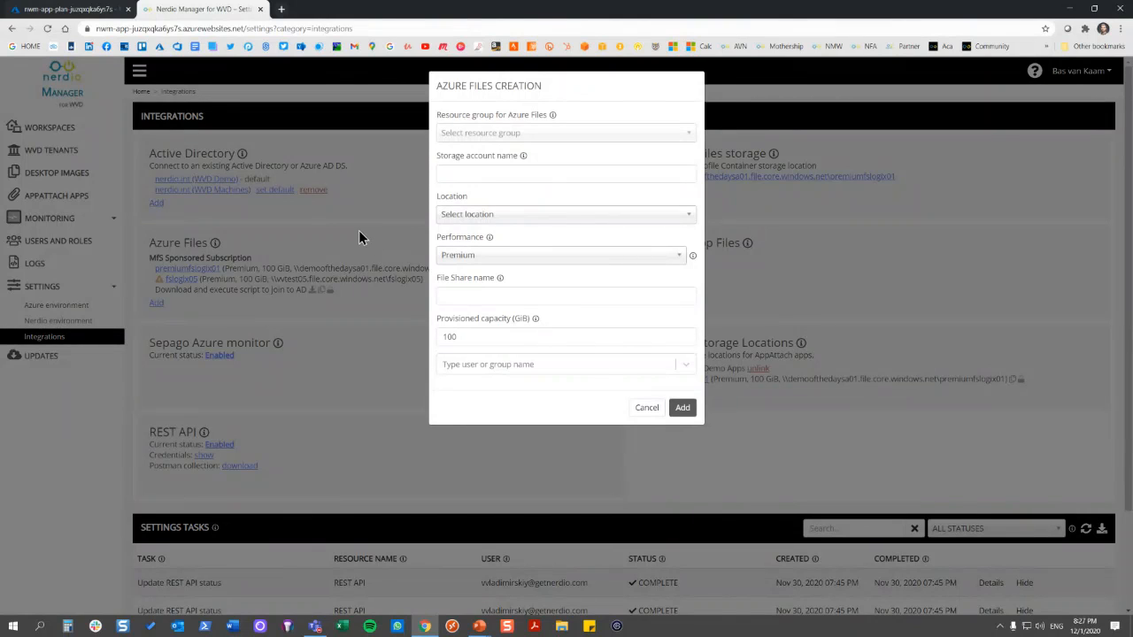
click(645, 408)
click(645, 256)
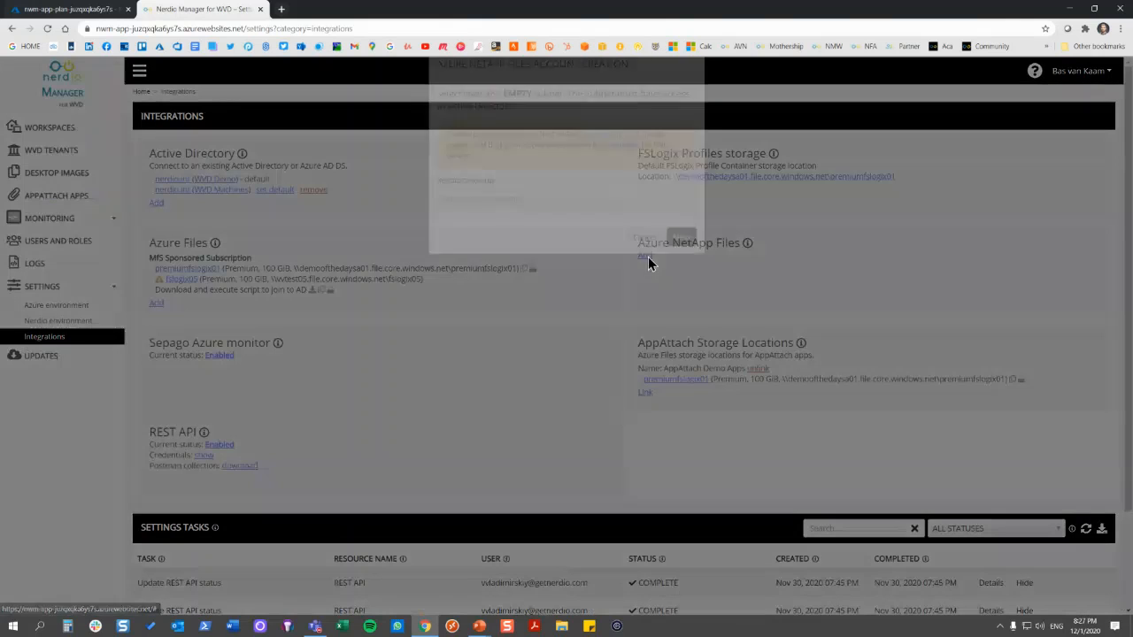
click(646, 258)
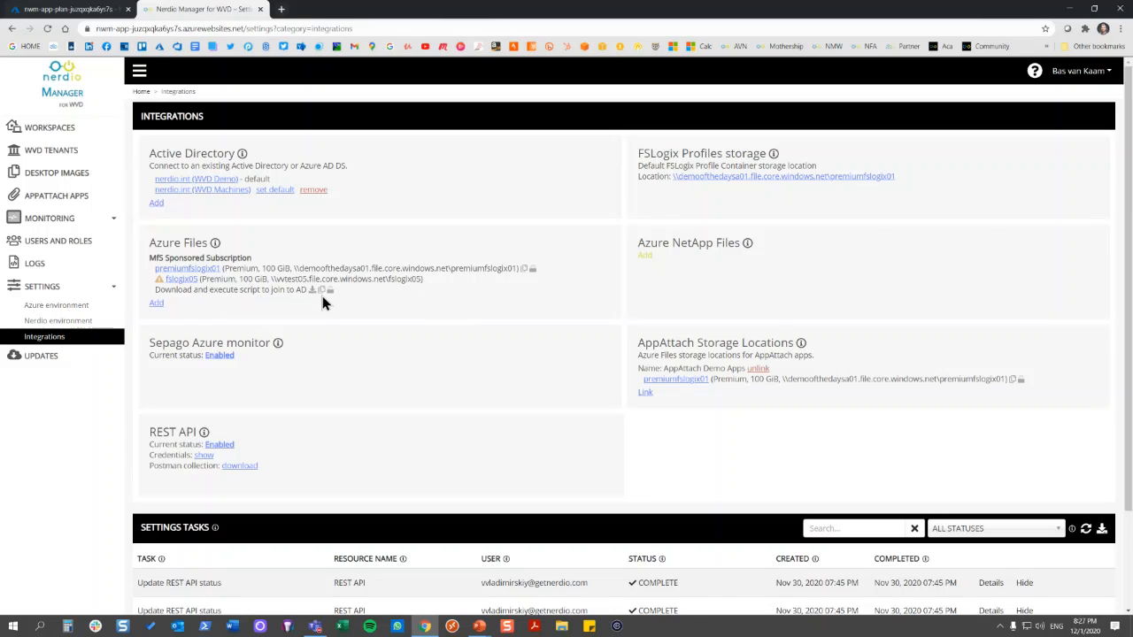
Examine the FSLogix Profiles storage path and registry options, and close the configuration without changes
click(824, 178)
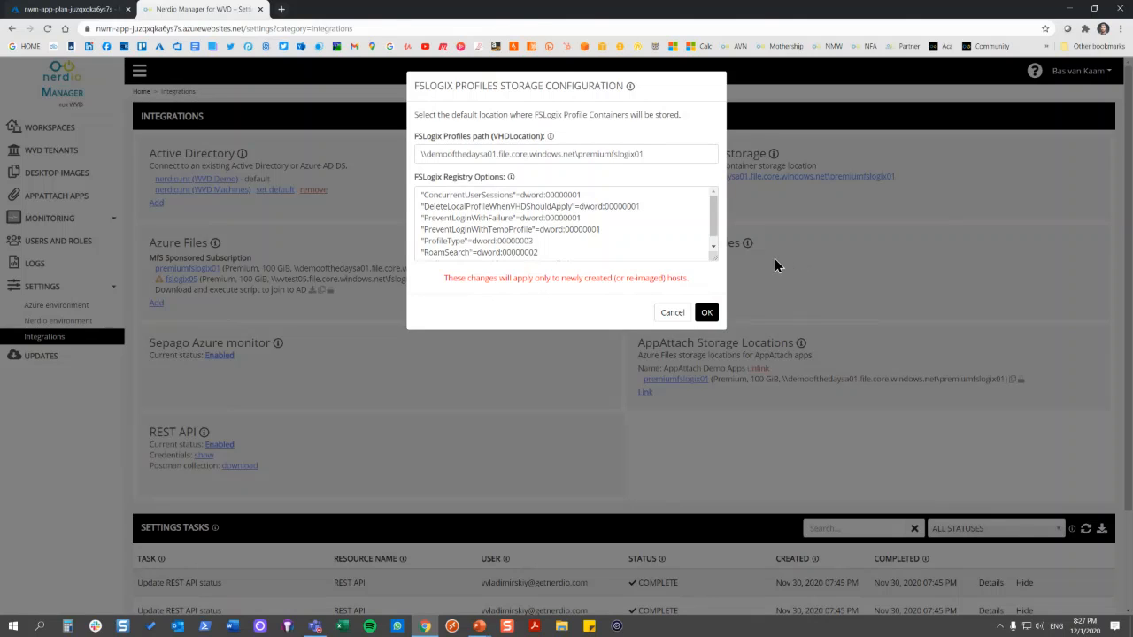
double_click(662, 151)
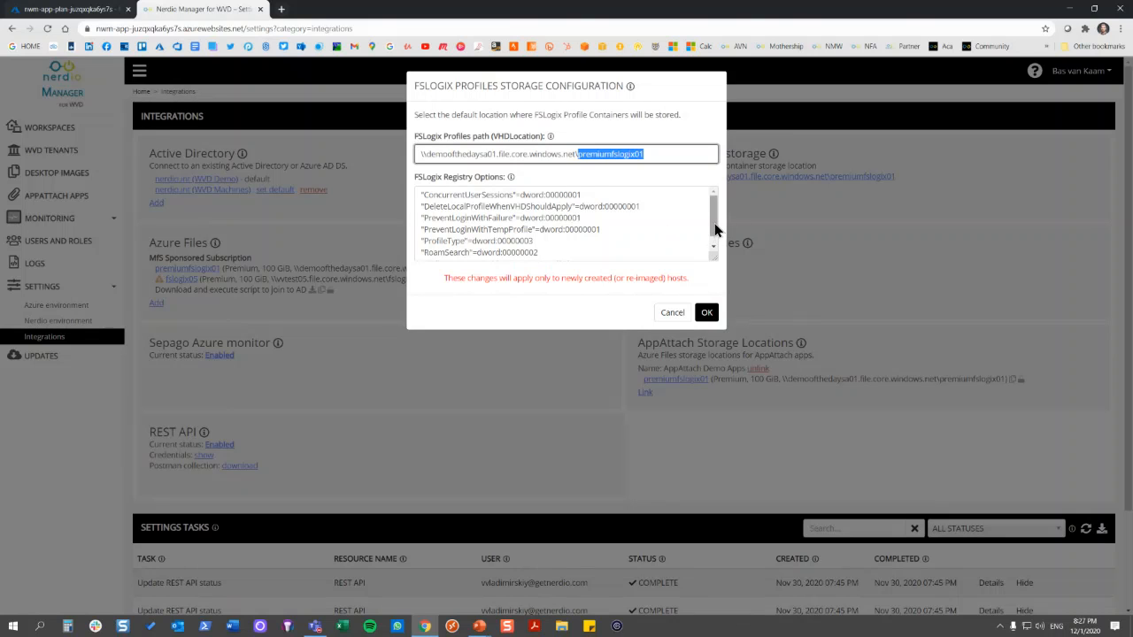
click(667, 315)
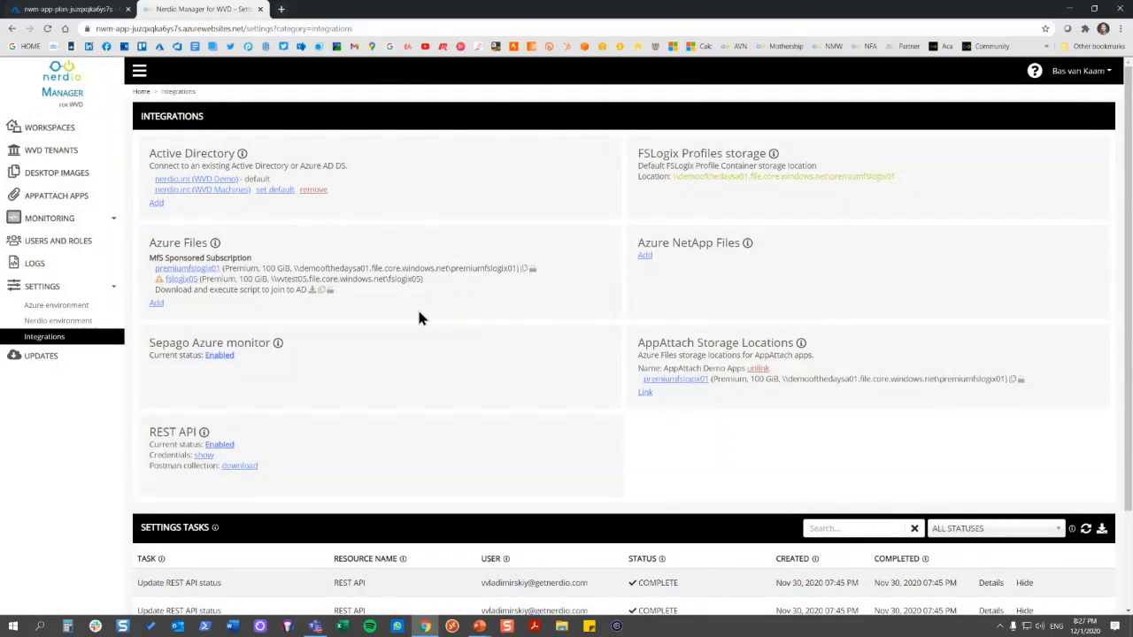
Revisit the Azure environment settings and return to the WVD tenants list
click(82, 322)
click(87, 307)
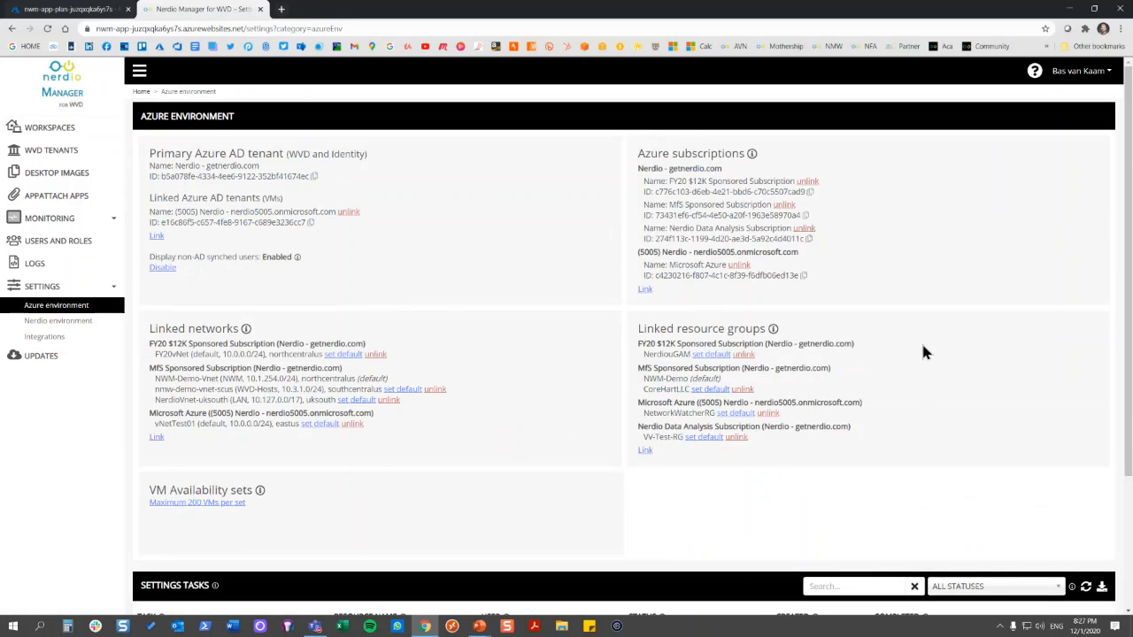
click(87, 151)
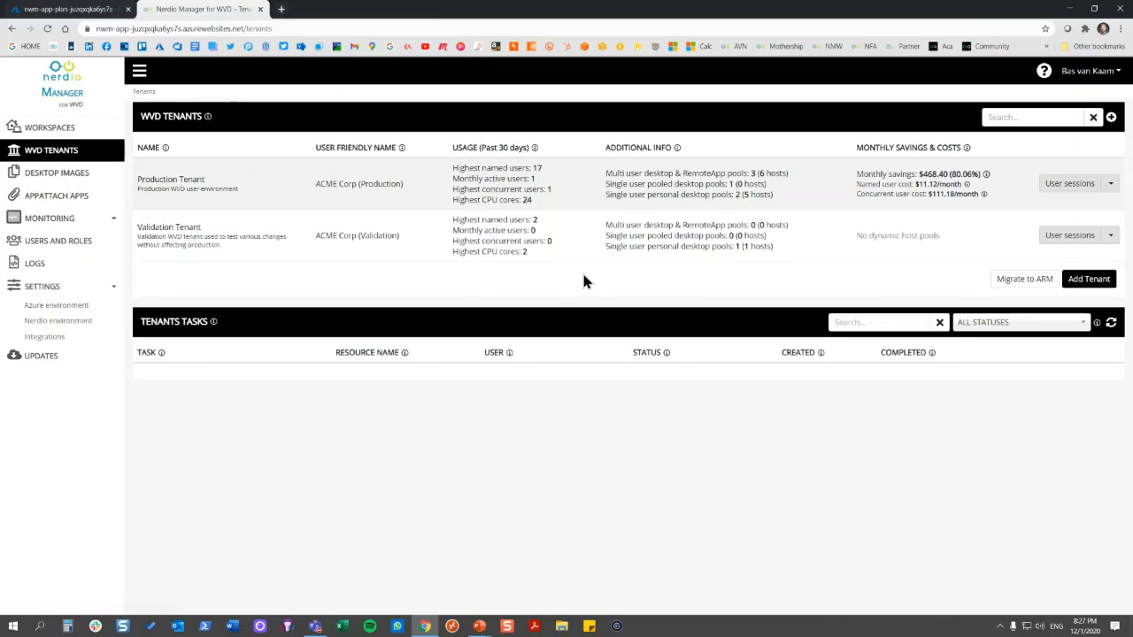
Begin a migration to ARM for the Field Technicians host pool, keeping its name and Spring Update Workspace as the destination
click(1024, 281)
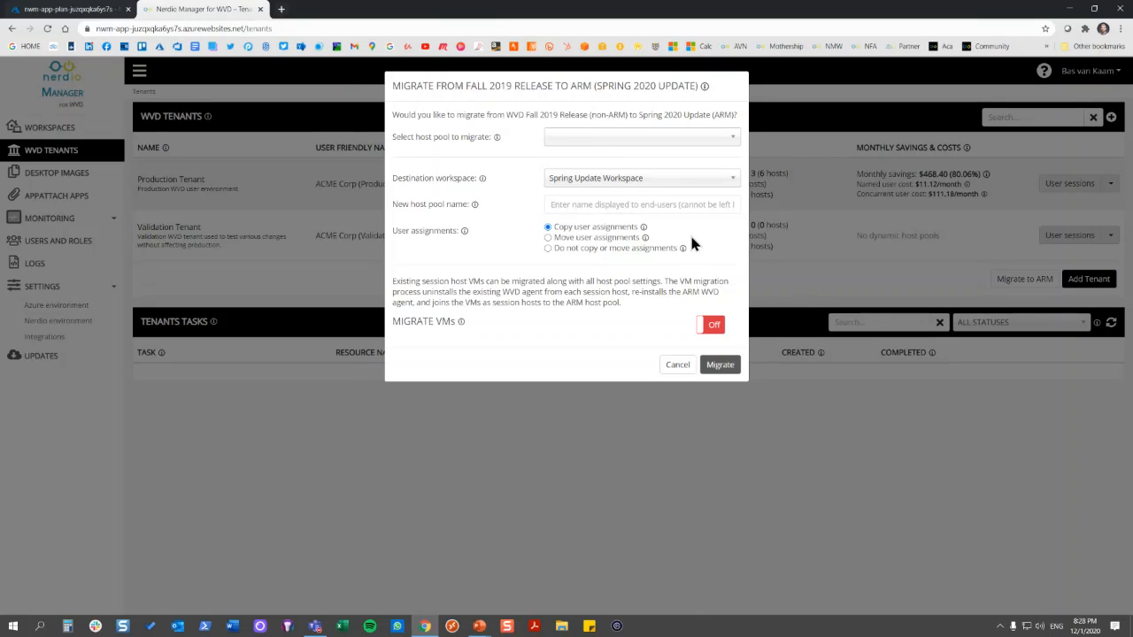
click(731, 137)
click(610, 199)
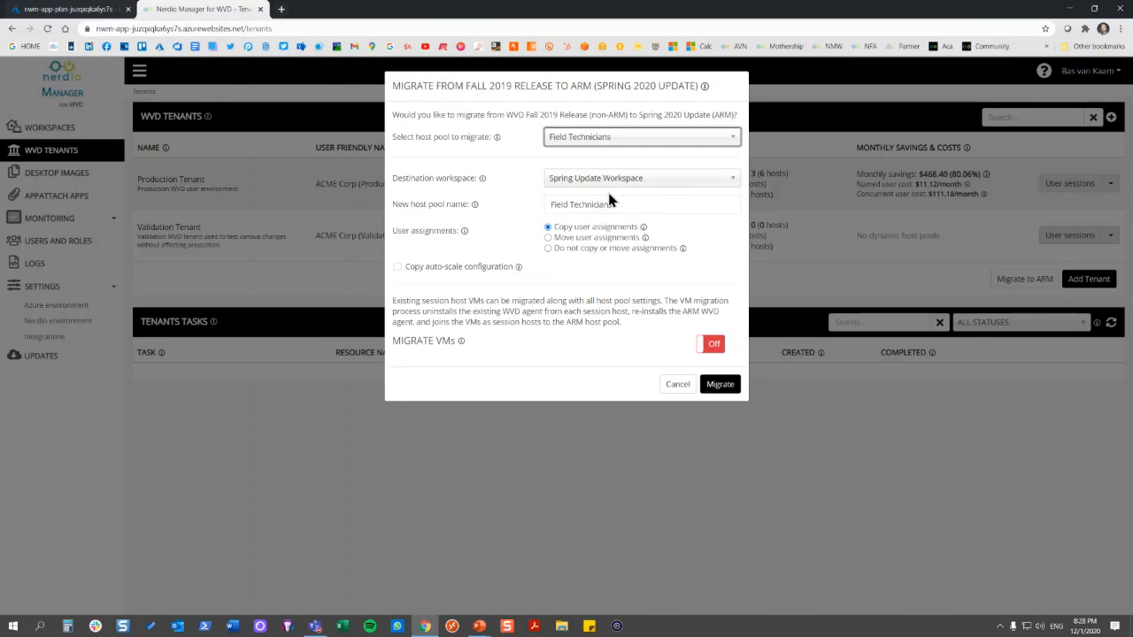
click(661, 204)
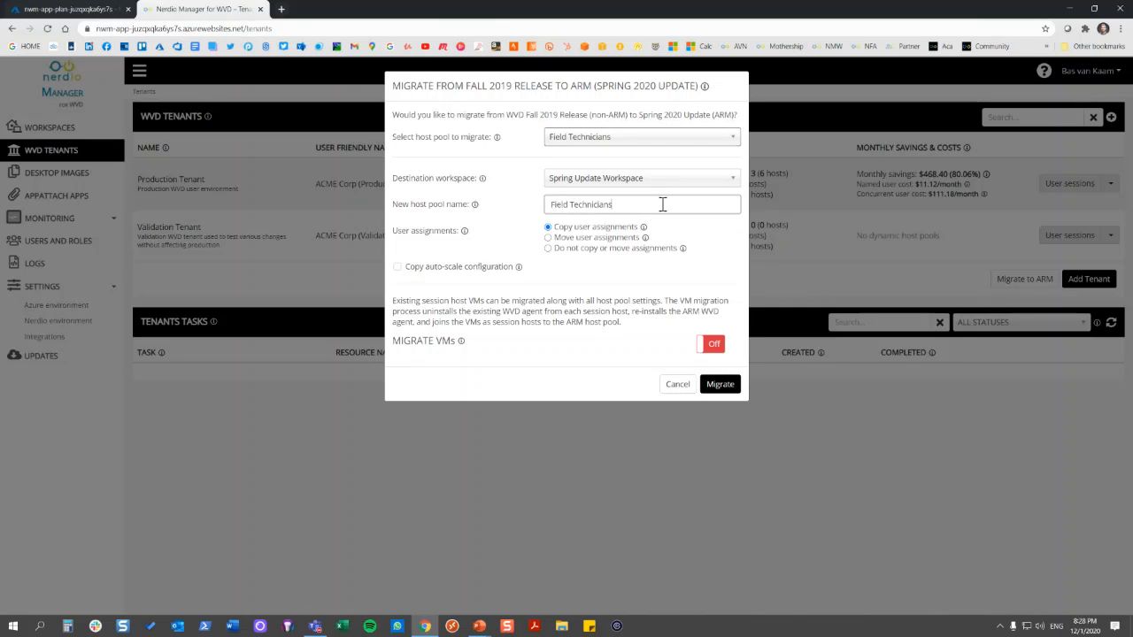
click(665, 181)
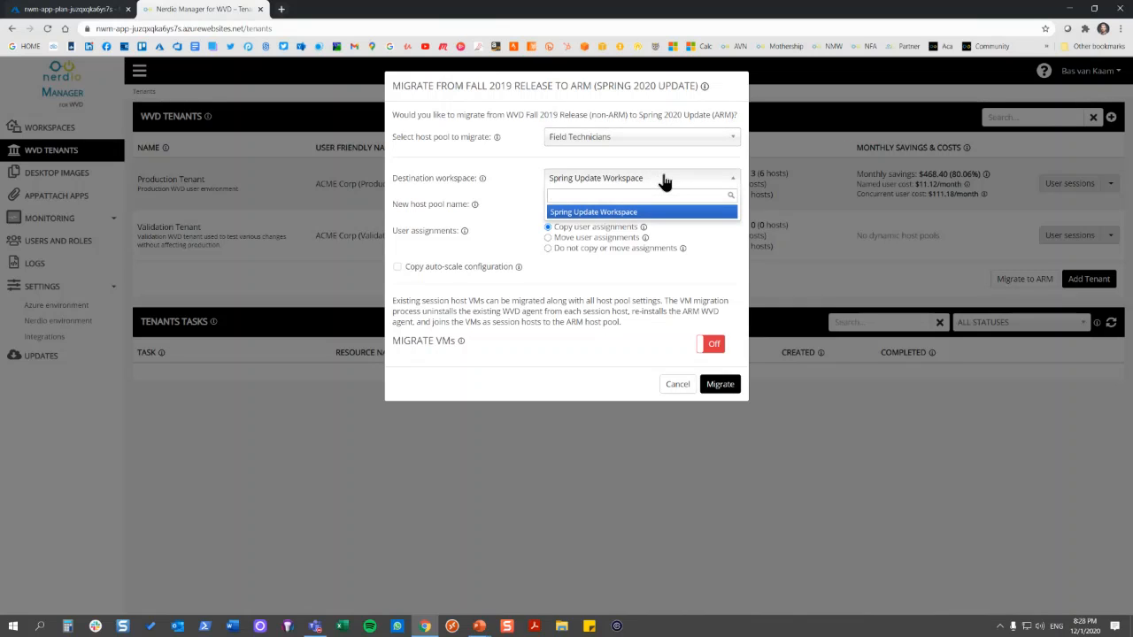
click(665, 181)
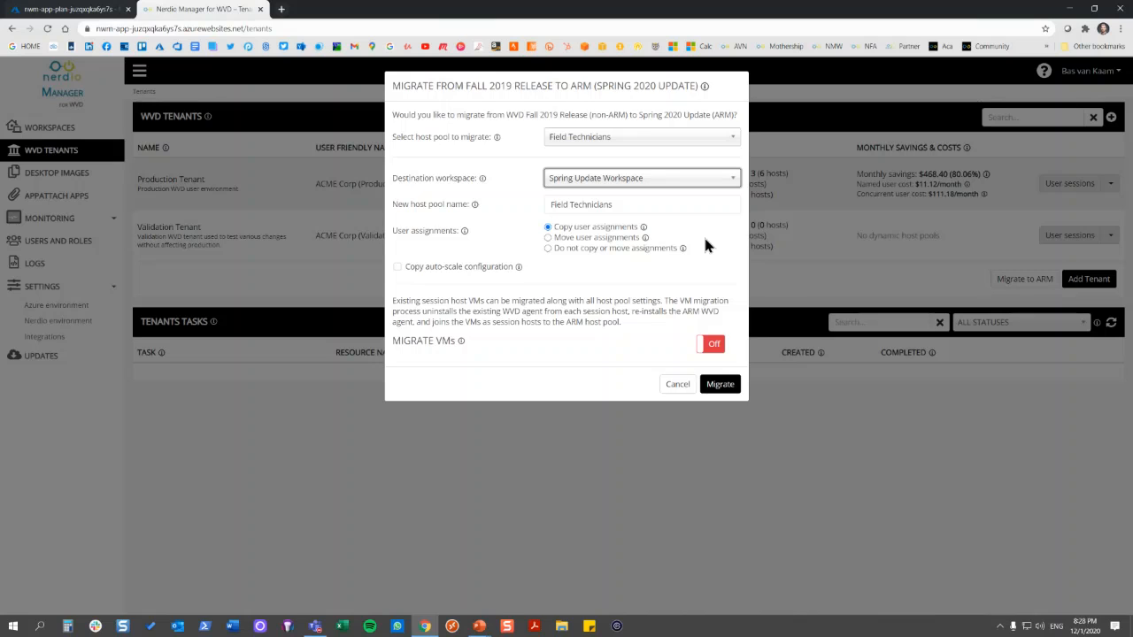
Enable VM migration for the Field Technicians host pool, processing hosts in groups of 5 and leaving the failure limit at 1
click(713, 346)
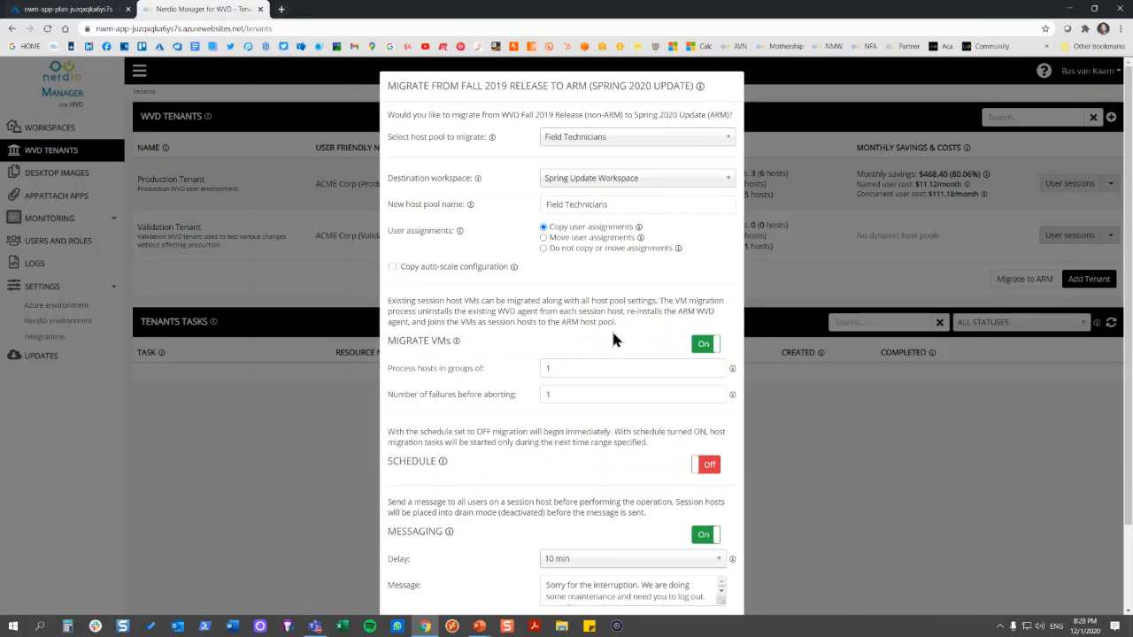
scroll(611, 332, down, 2)
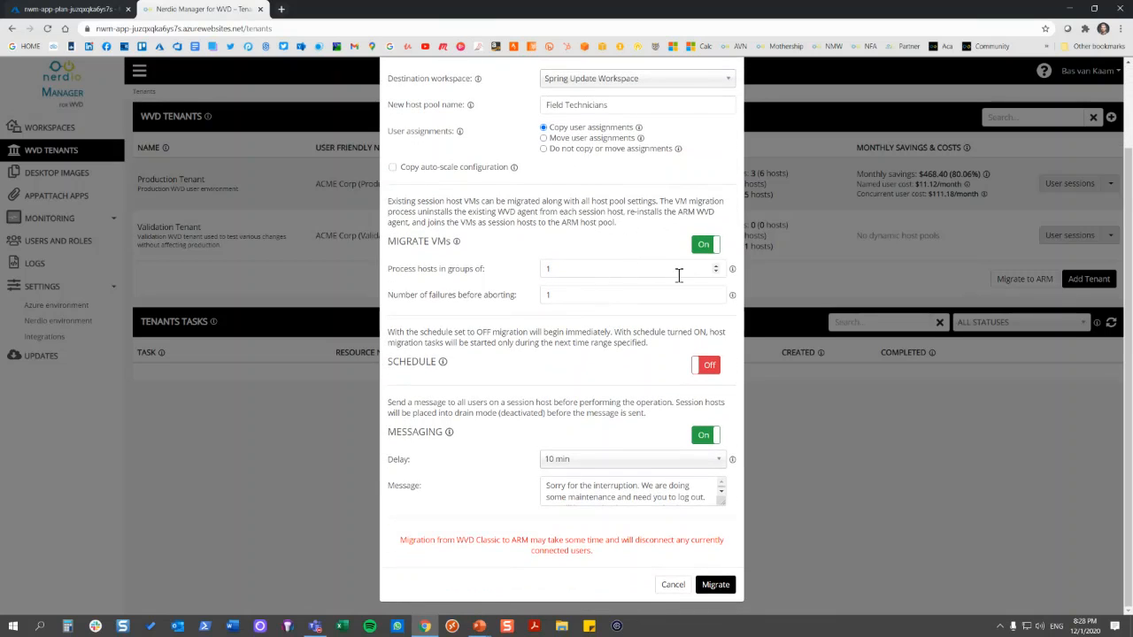
click(717, 267)
click(716, 267)
click(716, 266)
click(716, 266)
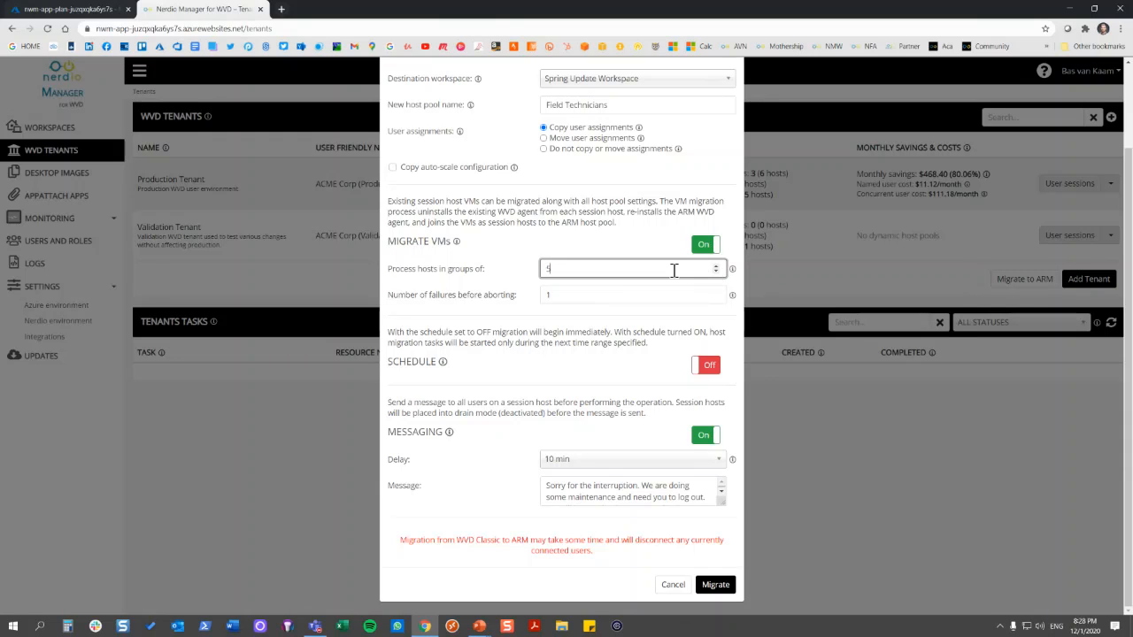
click(672, 297)
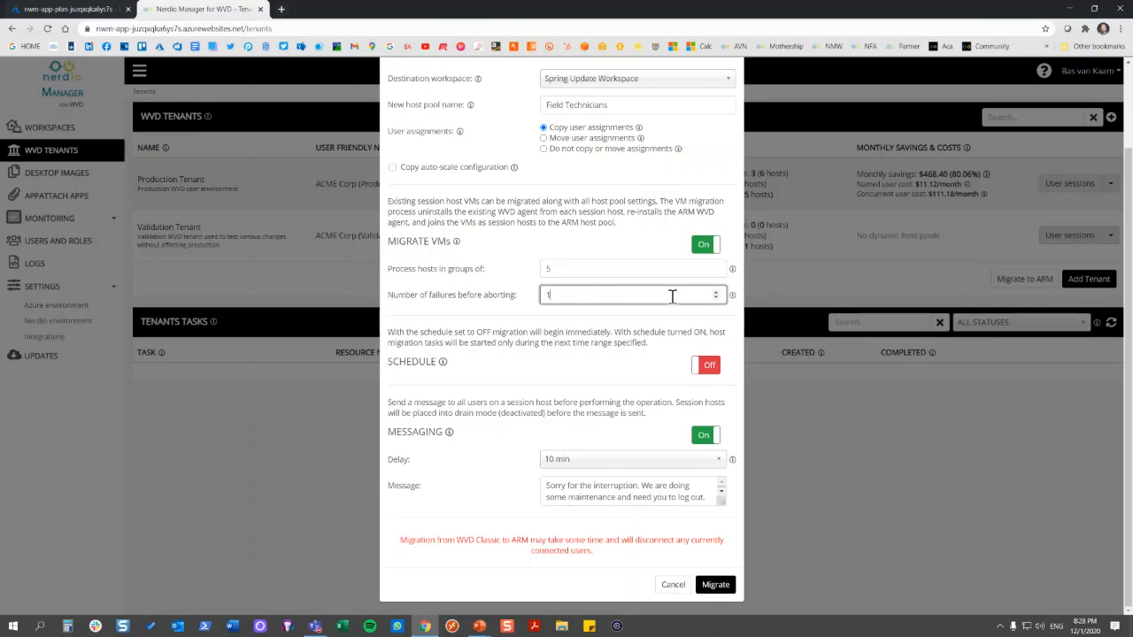
Enable the migration schedule, look at the messaging delay choices, and cancel the migration to ARM
click(710, 366)
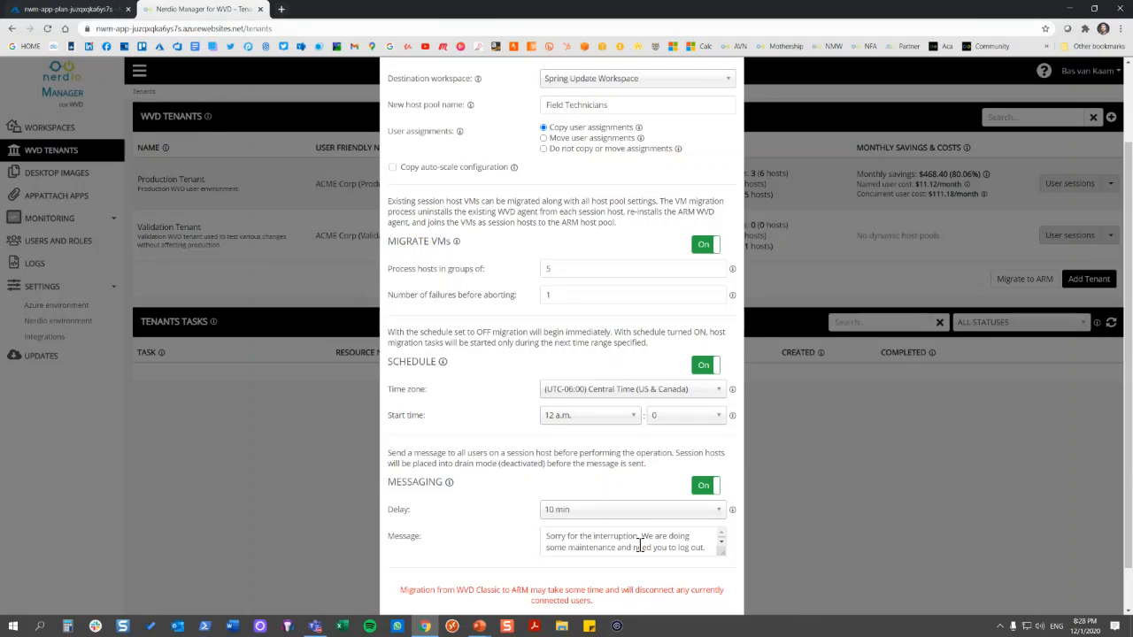
click(717, 512)
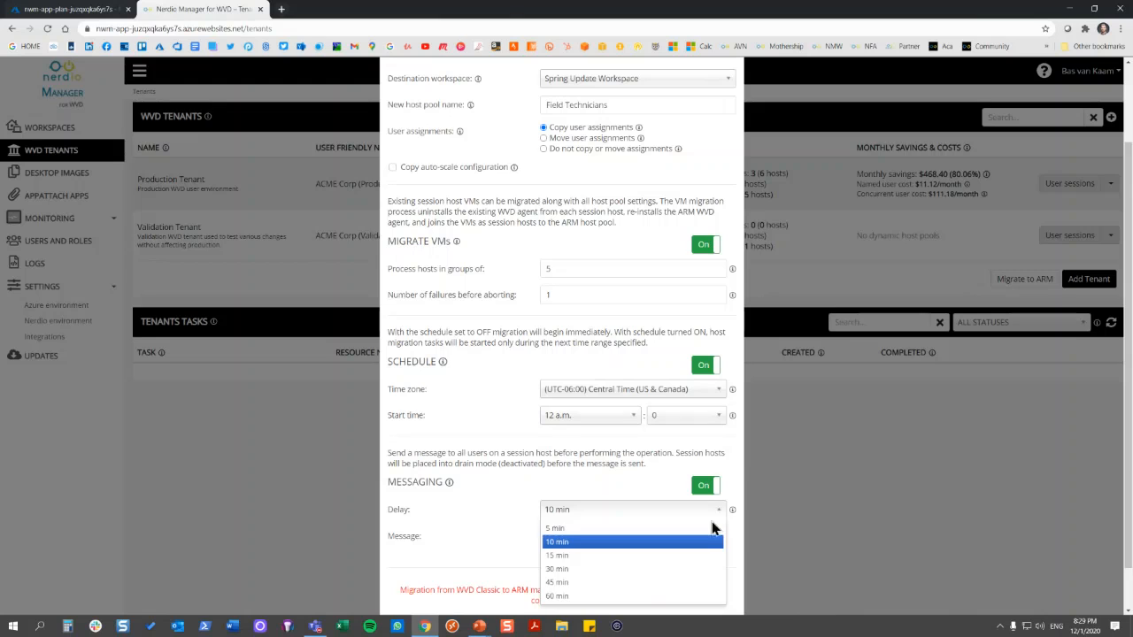
click(501, 499)
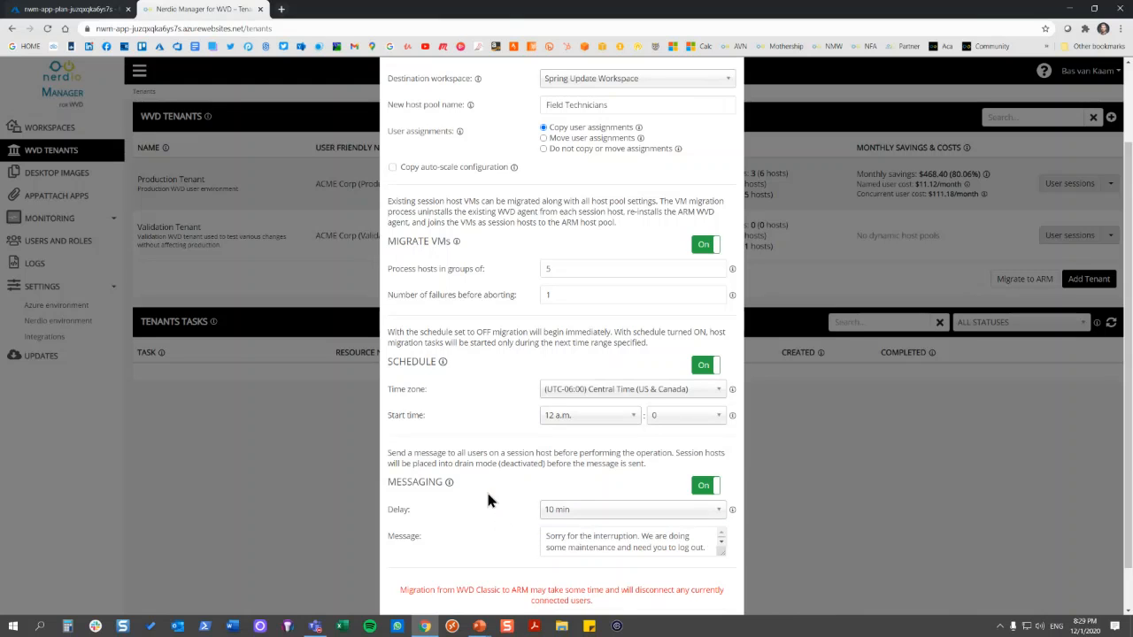
scroll(576, 465, down, 1)
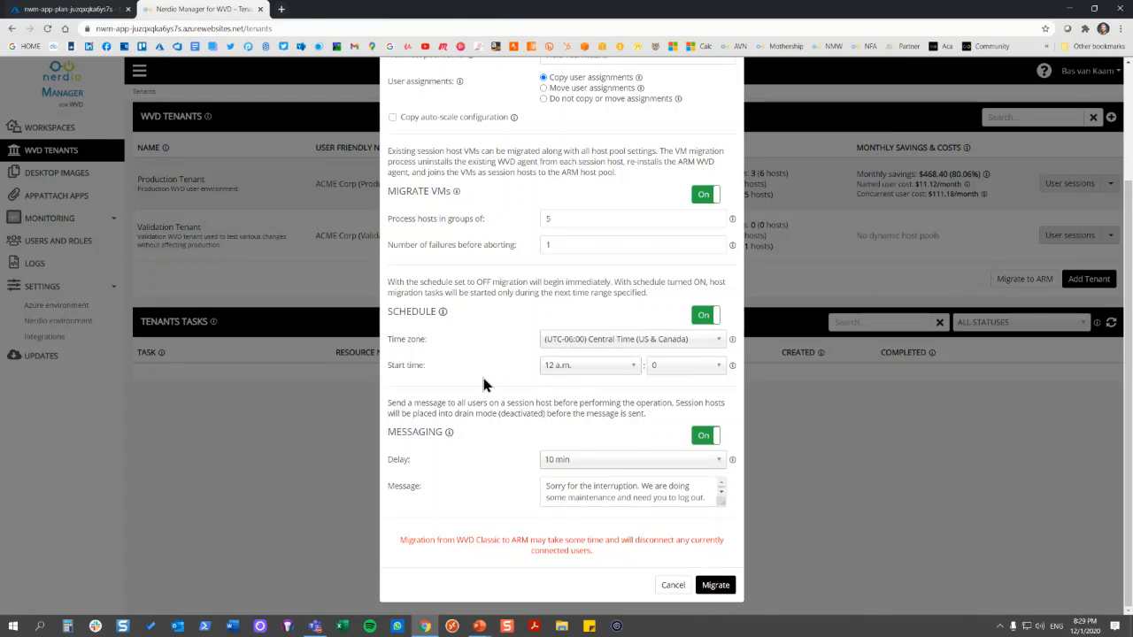
click(673, 586)
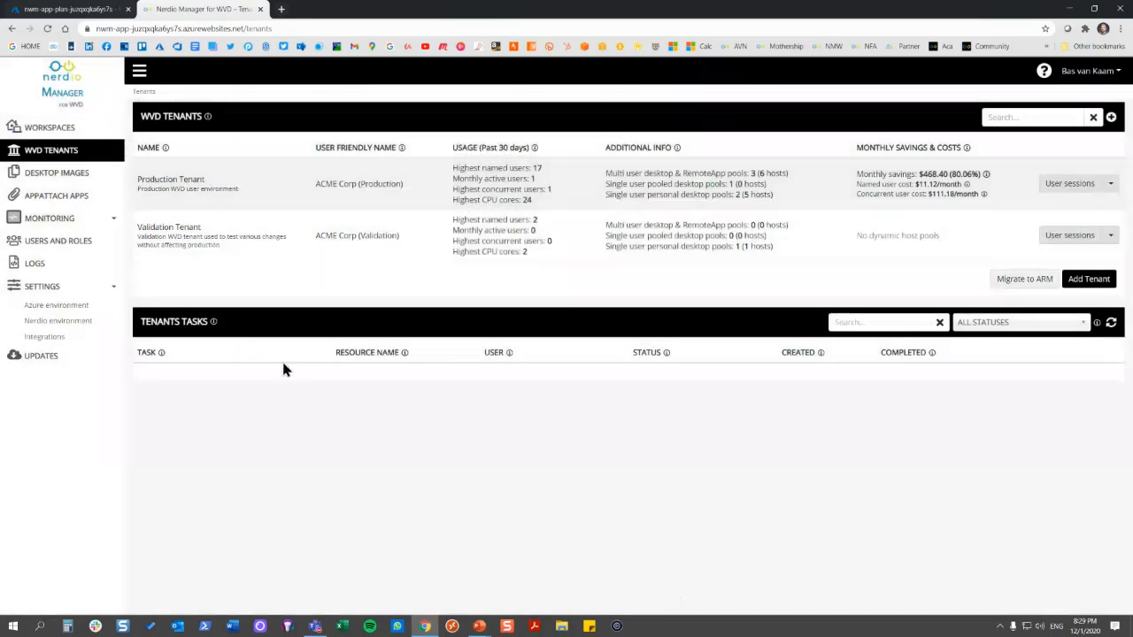
Open Spring Update Workspace from the workspaces list and look through its dynamic and static host pools
click(94, 131)
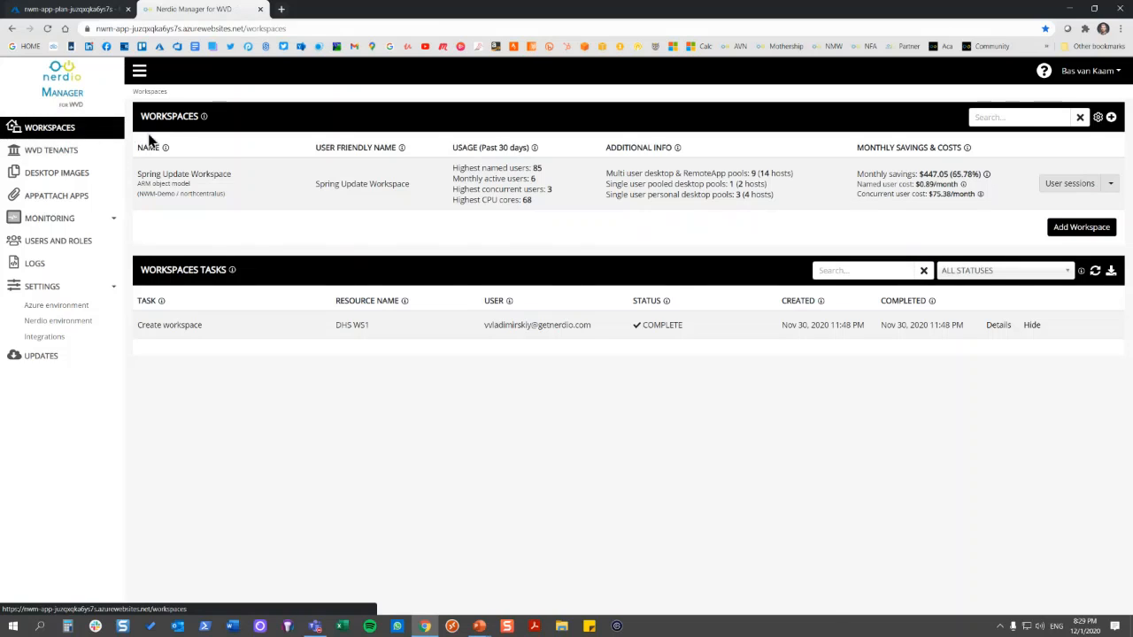
click(214, 180)
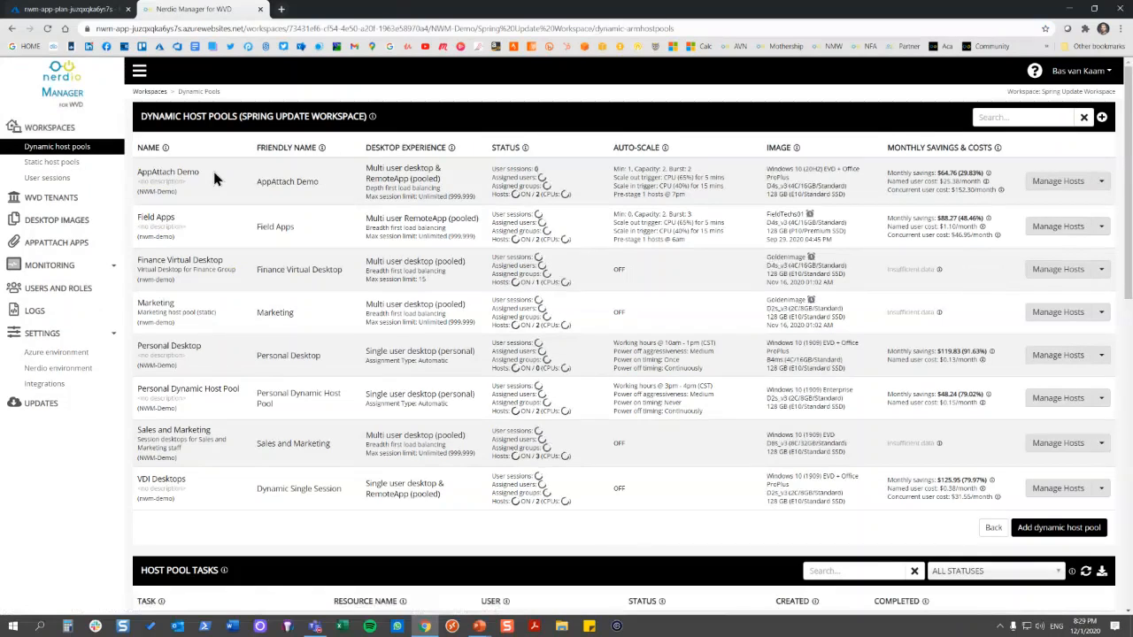
click(98, 168)
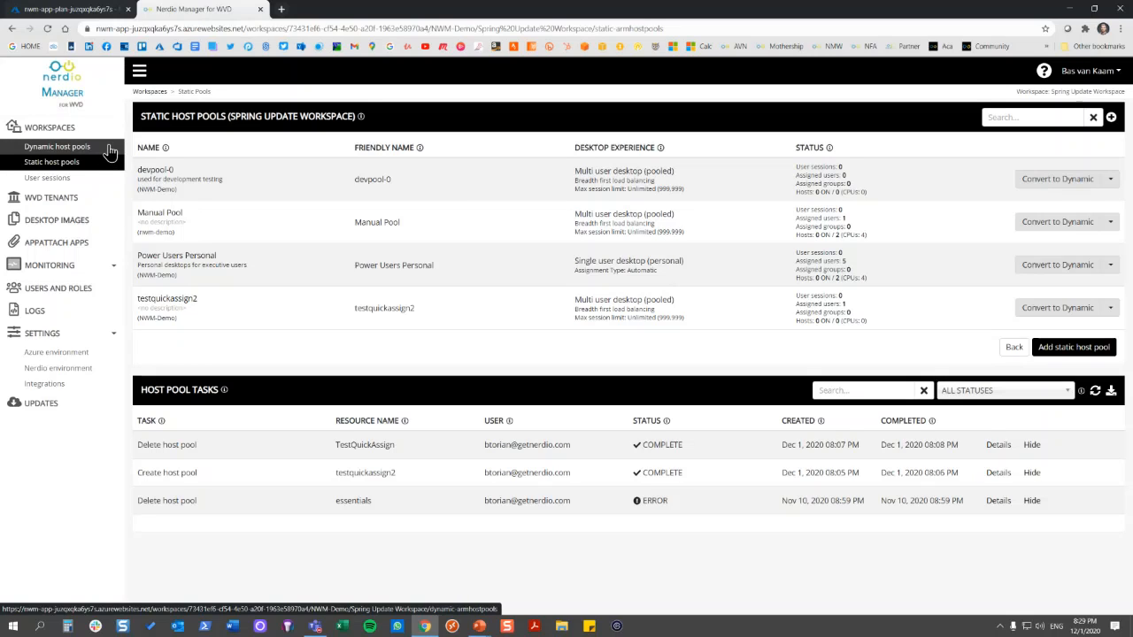
click(108, 151)
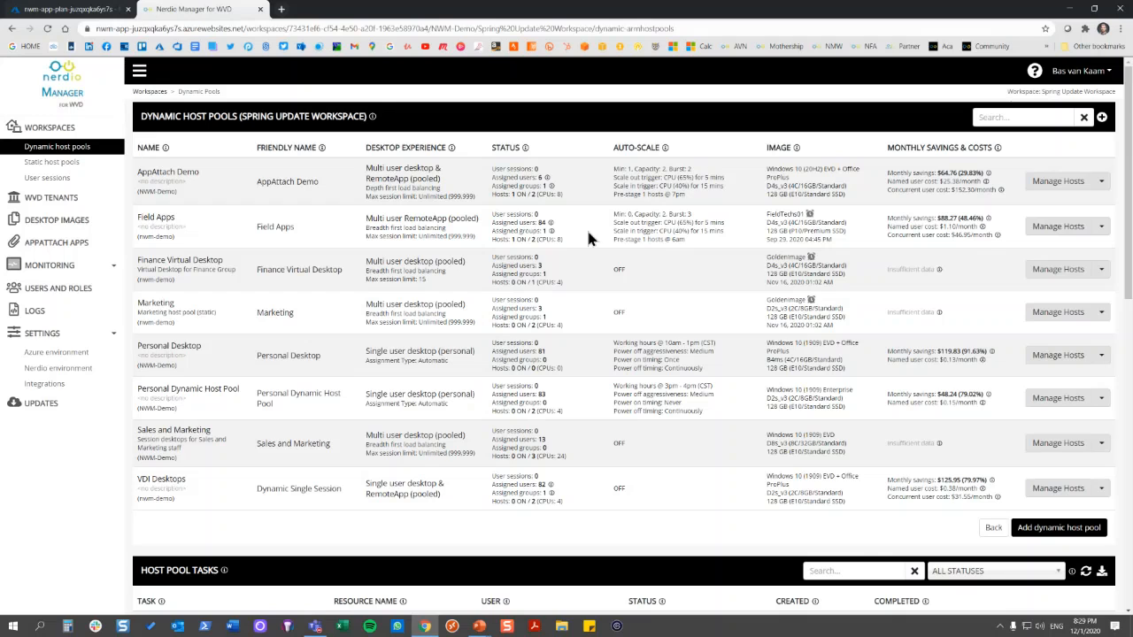
Examine the option for converting the static host pool devpool-0 to dynamic, and cancel without converting it
click(100, 164)
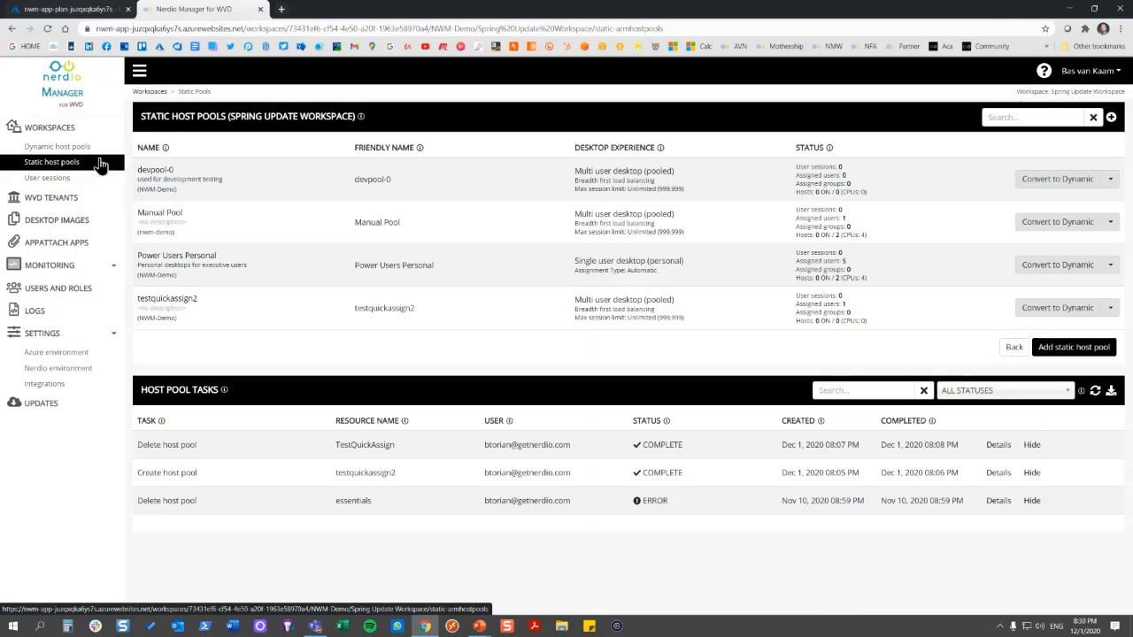
click(1042, 177)
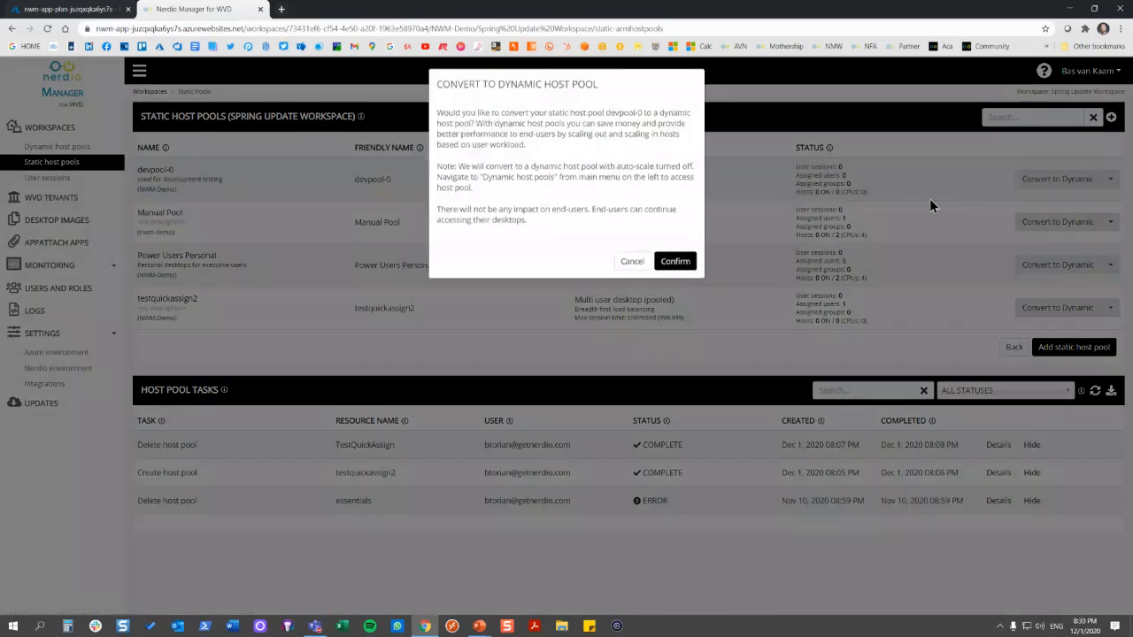
click(629, 263)
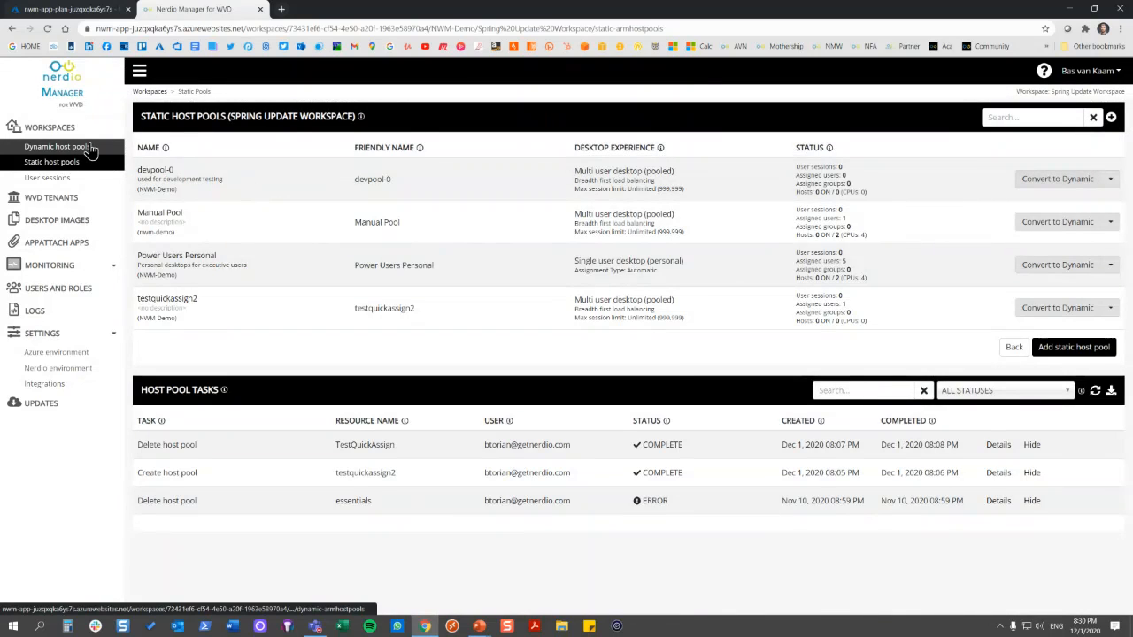
Return to the dynamic host pools and review the form for adding a dynamic host pool, without creating one
click(90, 149)
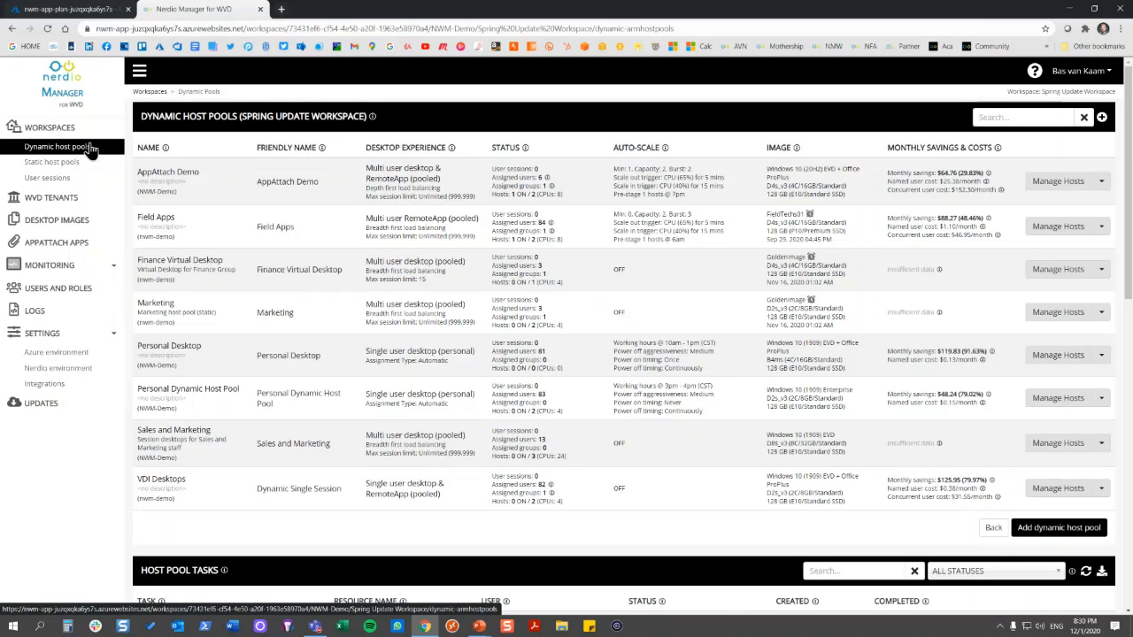
click(1053, 528)
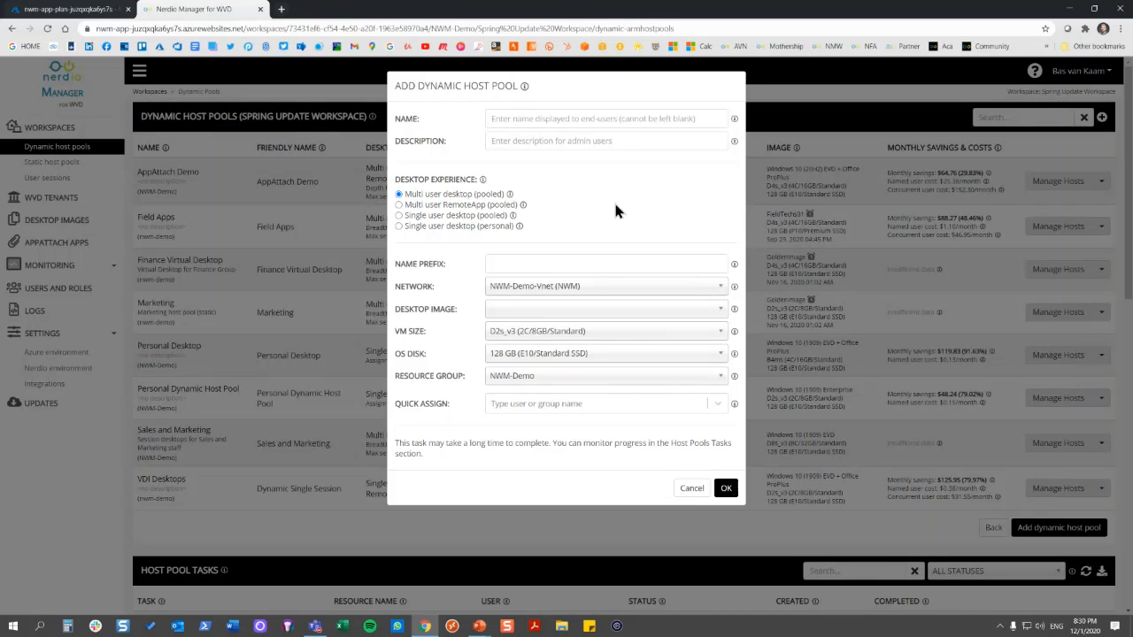
click(691, 489)
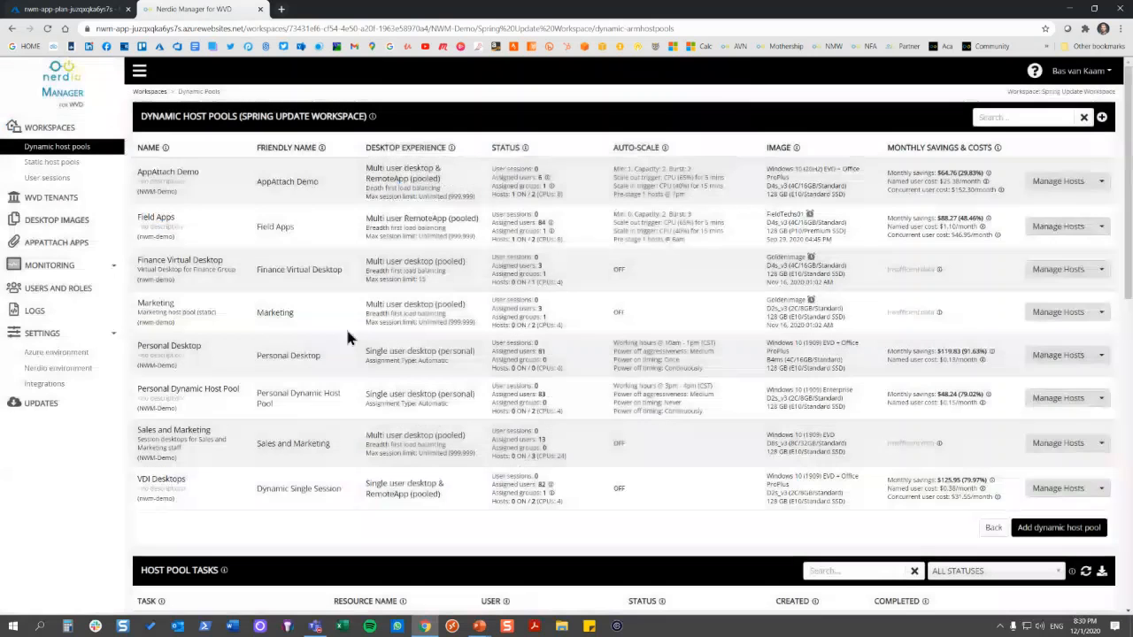
Try out the form for adding a static host pool with an initial host count of 5, and cancel it
click(71, 161)
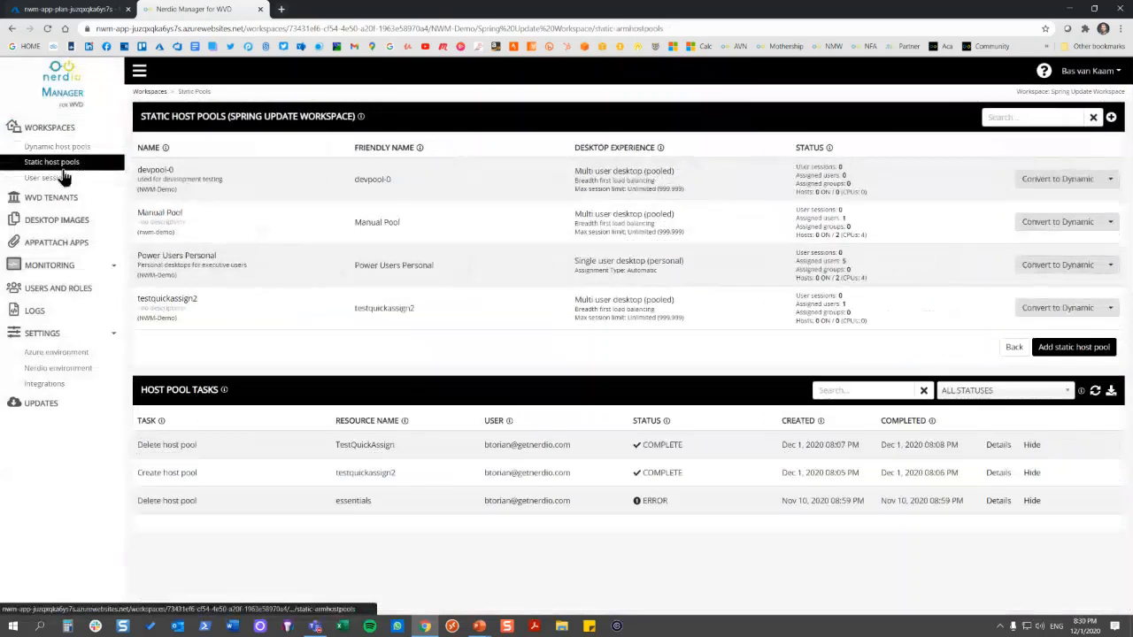
click(1064, 347)
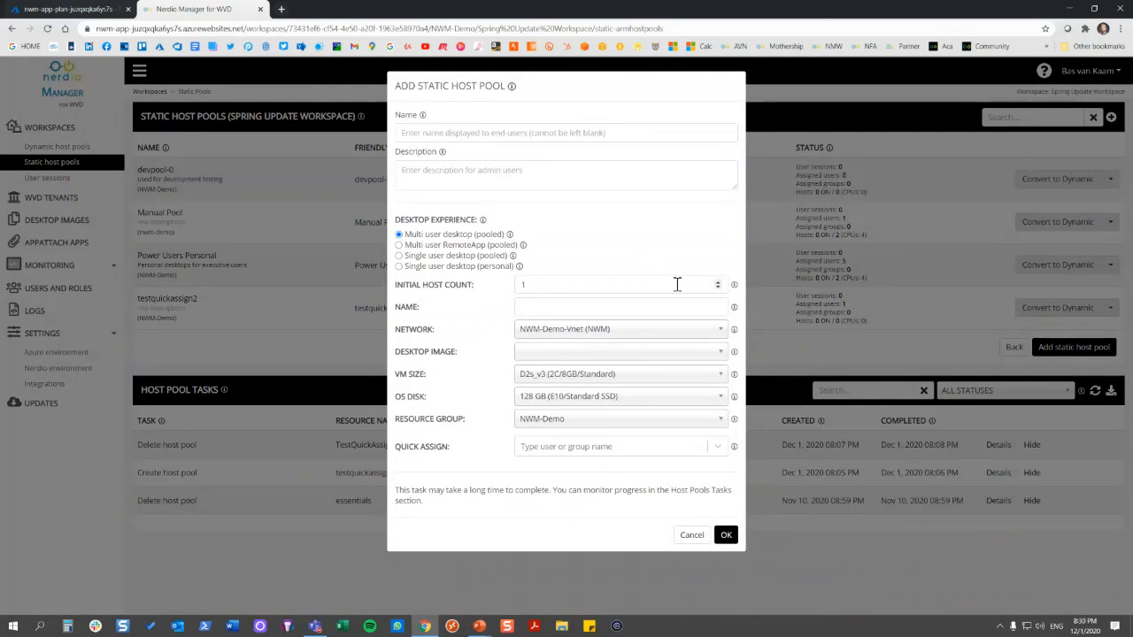
click(718, 281)
click(718, 282)
click(718, 281)
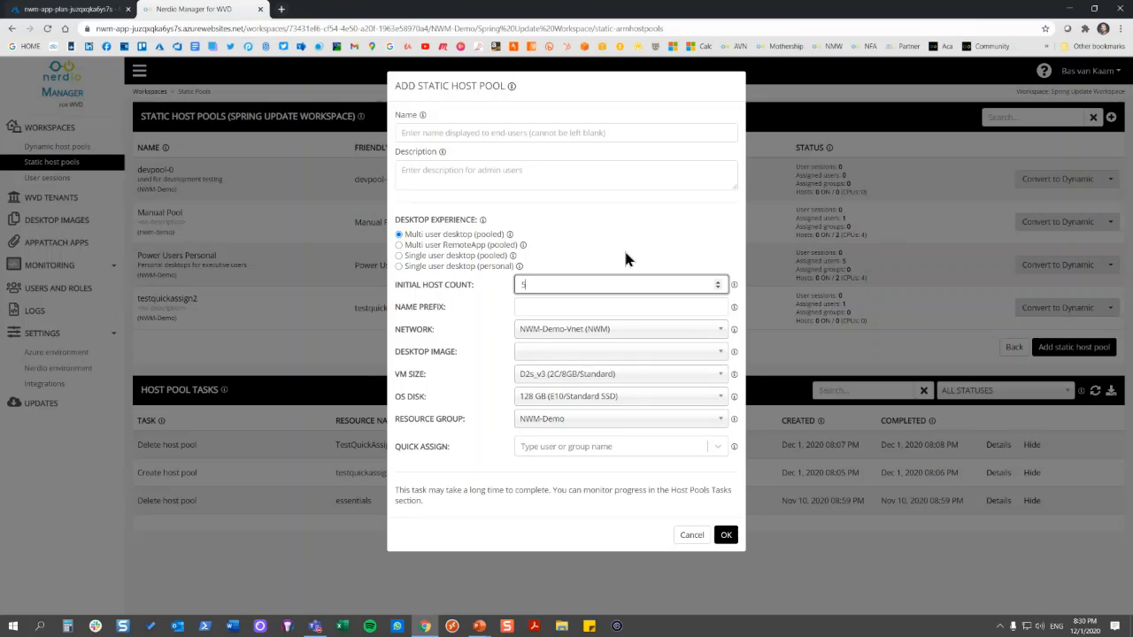
click(692, 536)
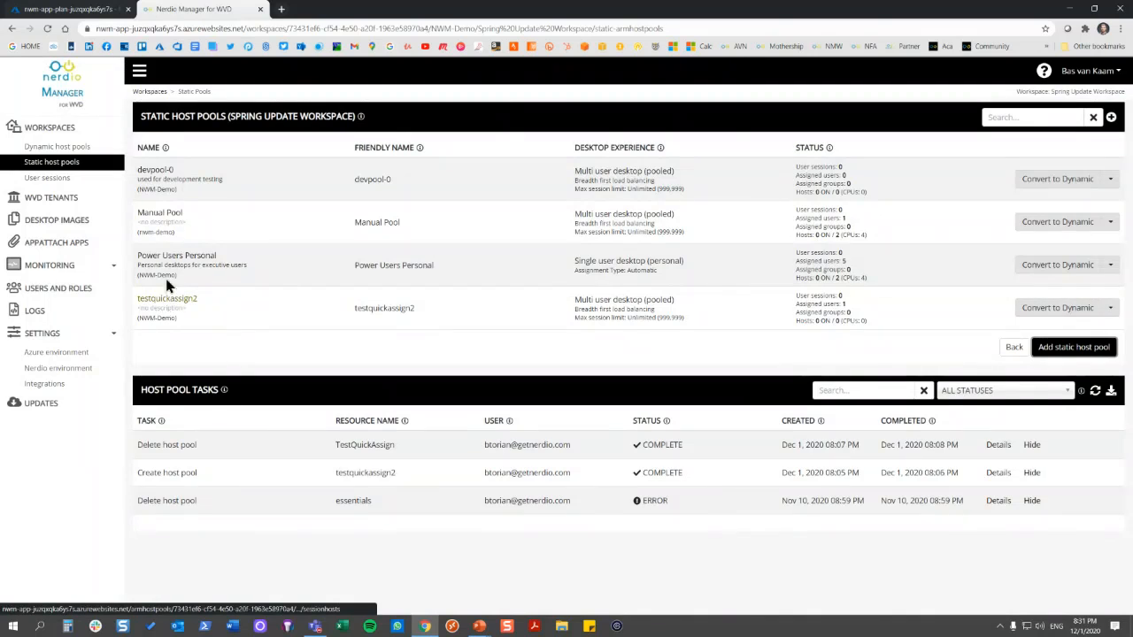
Open the Manual Pool's session hosts and look at the actions available for the MANUAL-48ef host
click(158, 215)
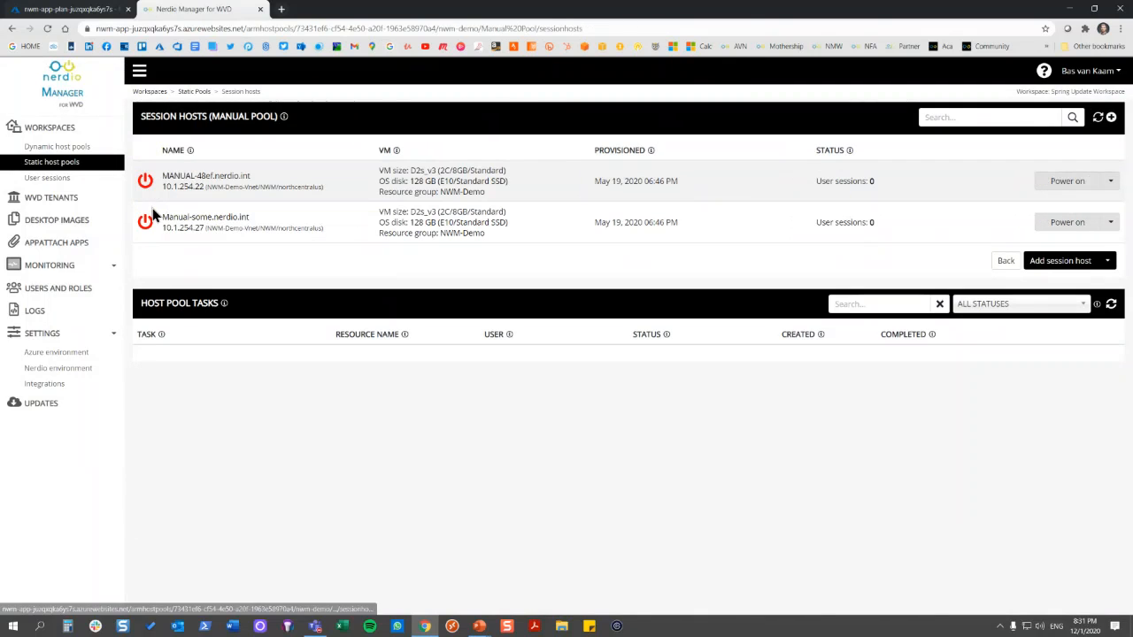
click(1111, 182)
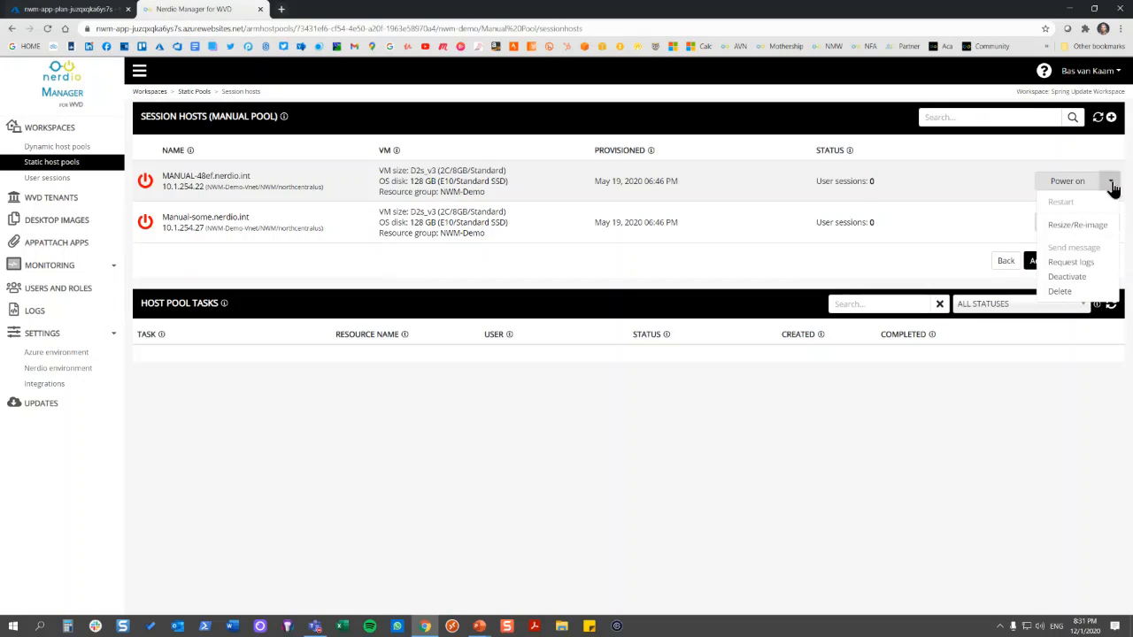
click(997, 179)
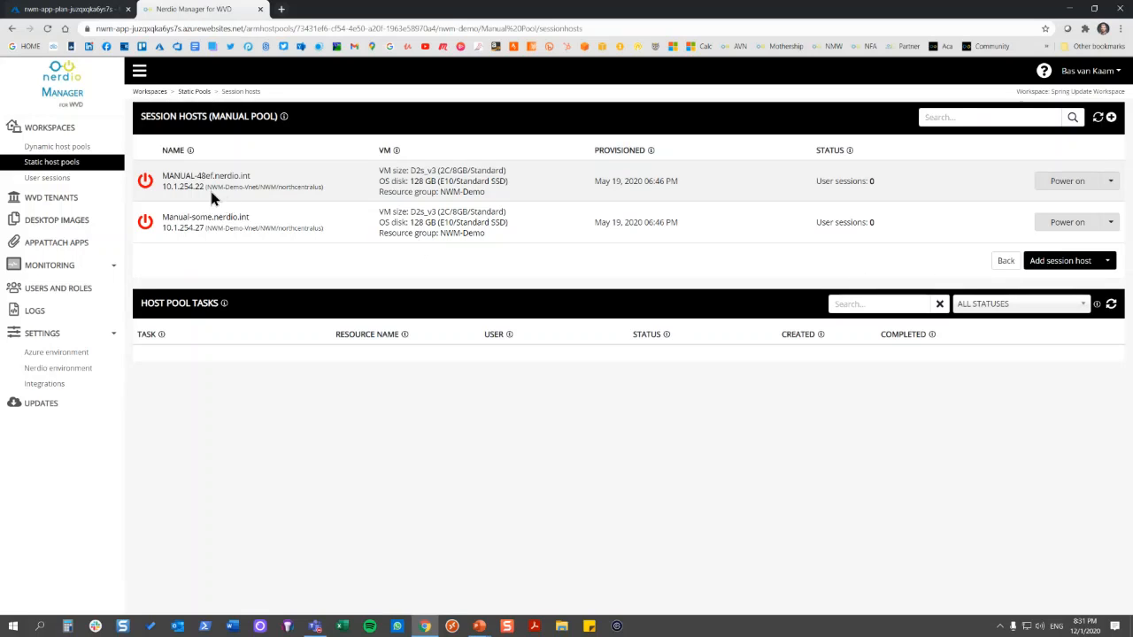
Open the auto-scale configuration of the Field Apps dynamic host pool and review its sizing, scaling logic, pre-staging, messaging and auto-heal settings
click(93, 150)
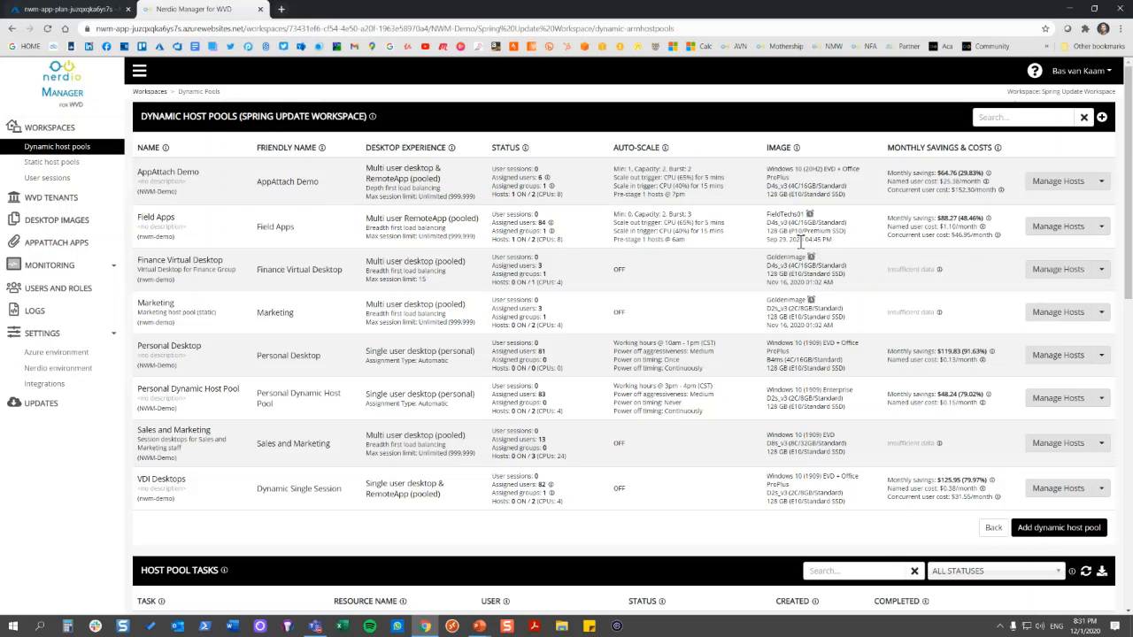
click(1102, 226)
mouse_move(1067, 262)
click(1000, 264)
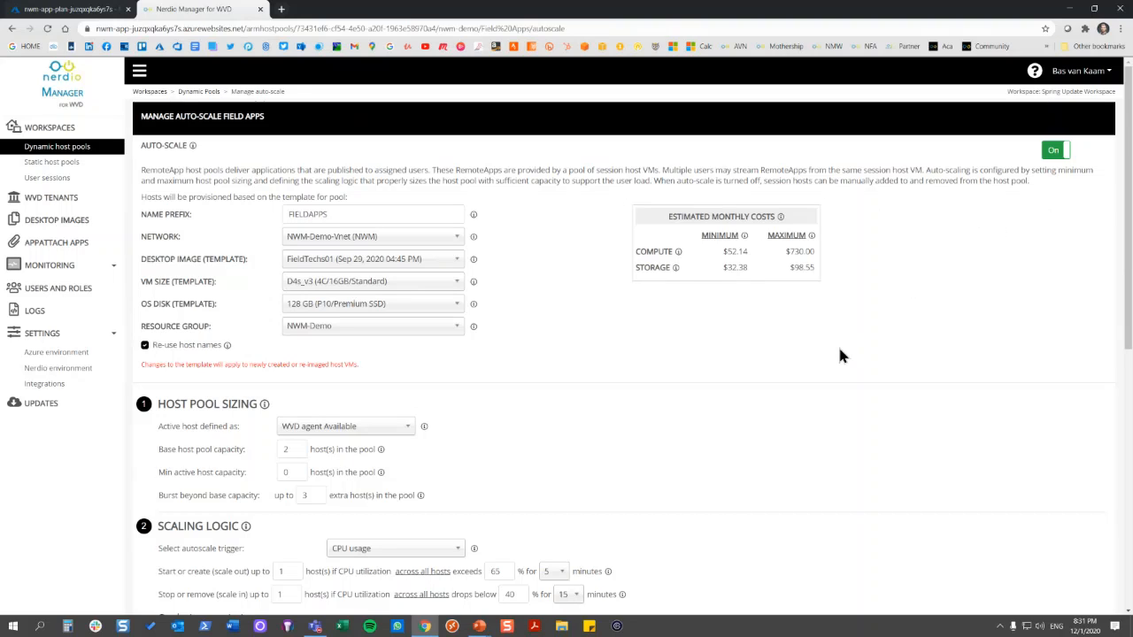
scroll(897, 313, down, 3)
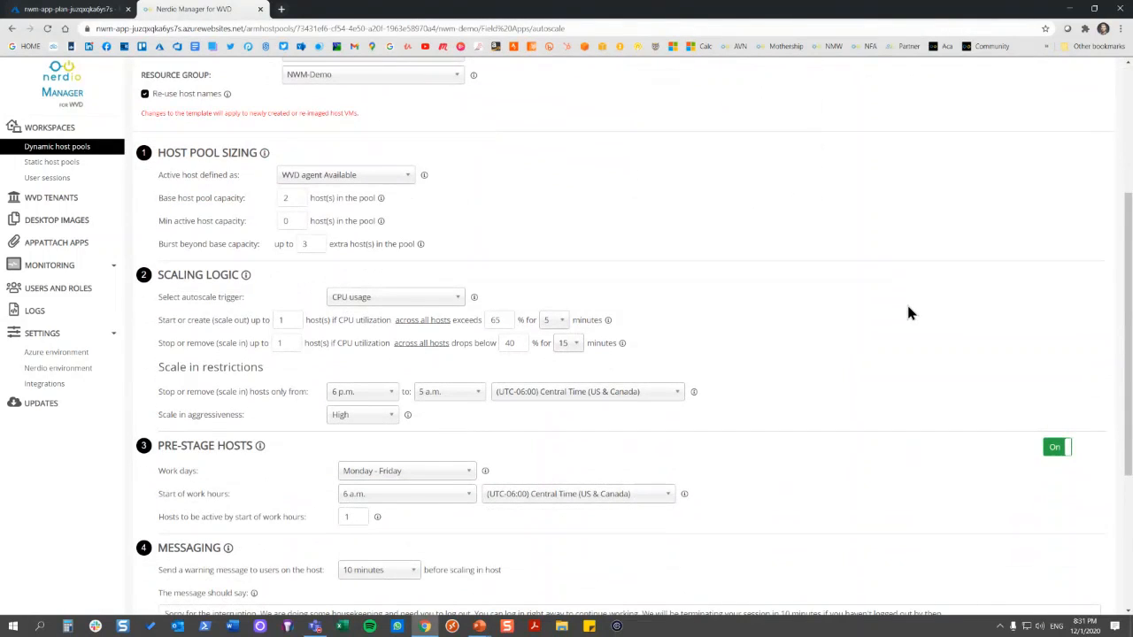
scroll(909, 311, down, 2)
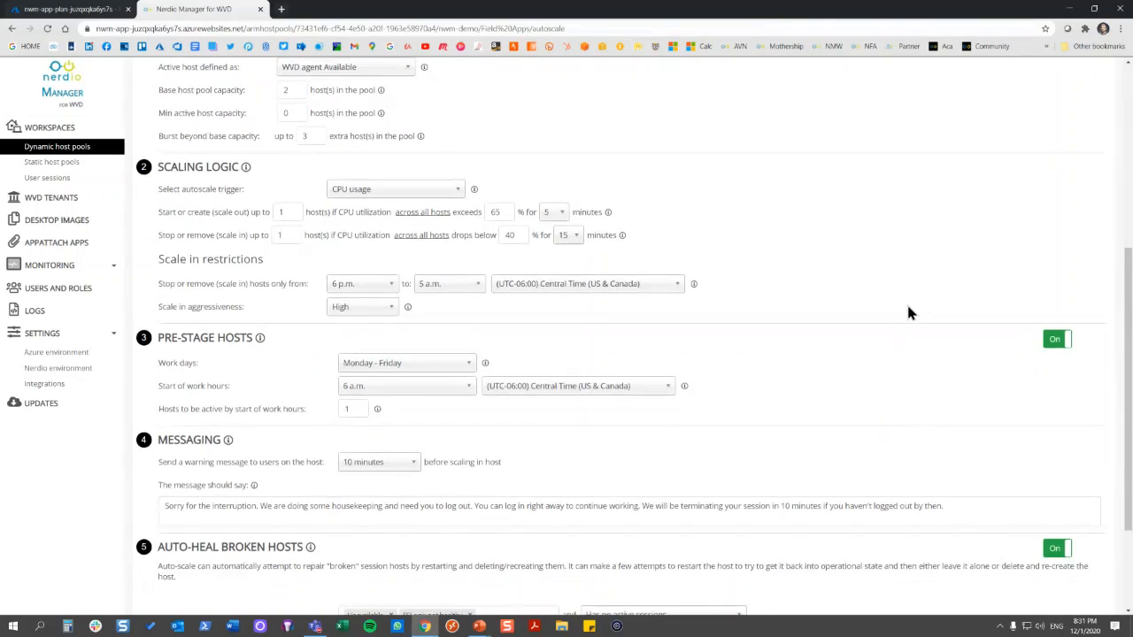
scroll(909, 313, down, 2)
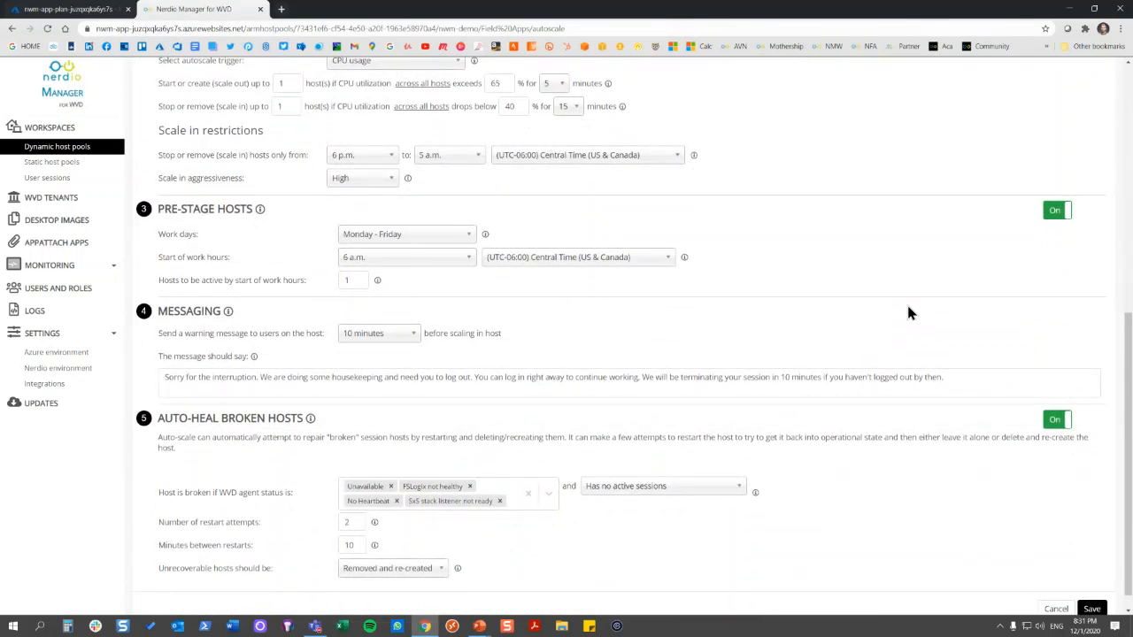
scroll(910, 312, up, 4)
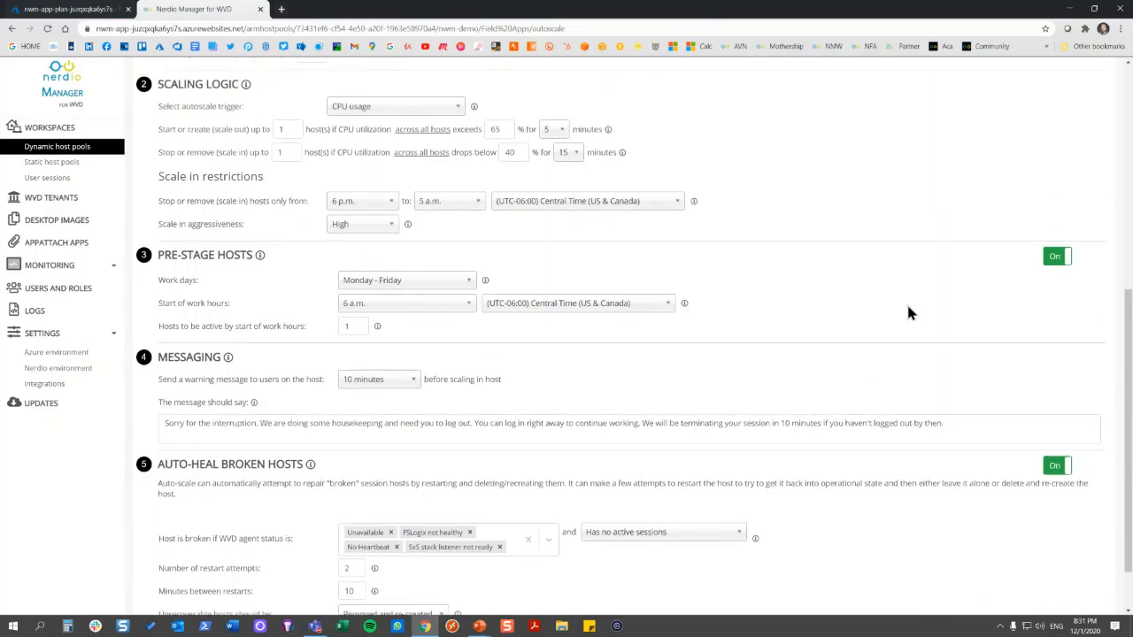
scroll(909, 311, up, 2)
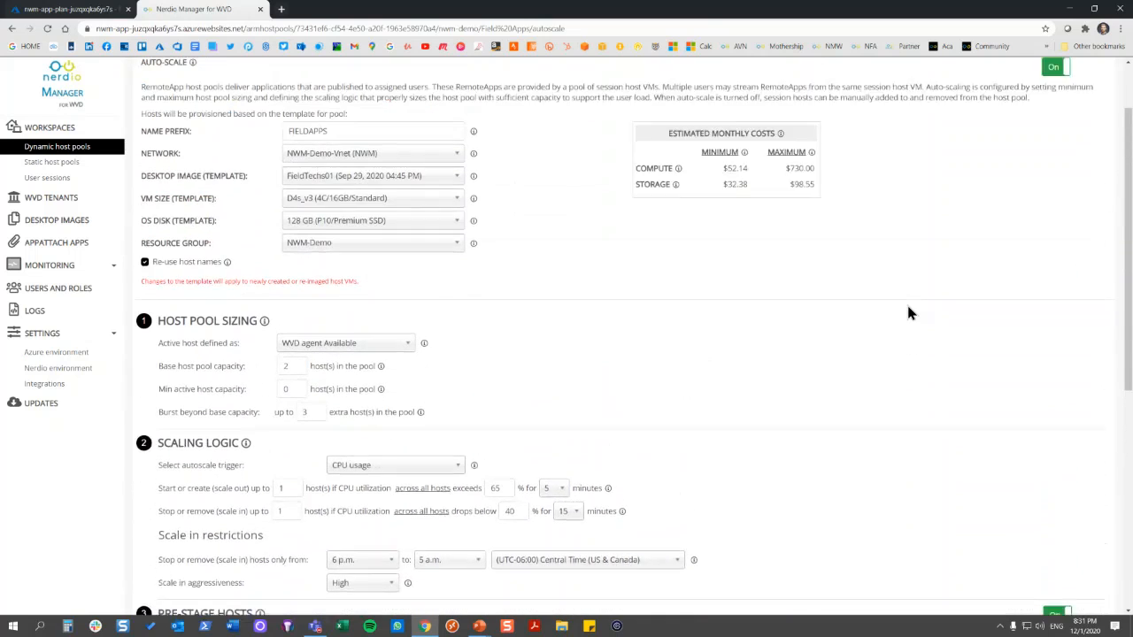
scroll(965, 329, down, 1)
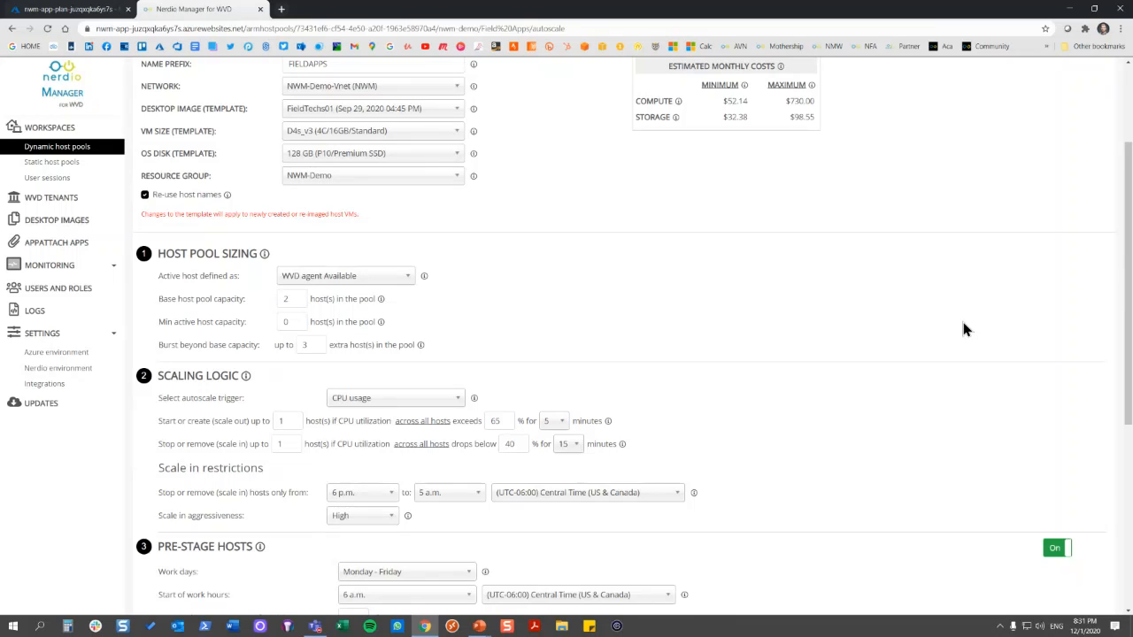
scroll(973, 323, down, 3)
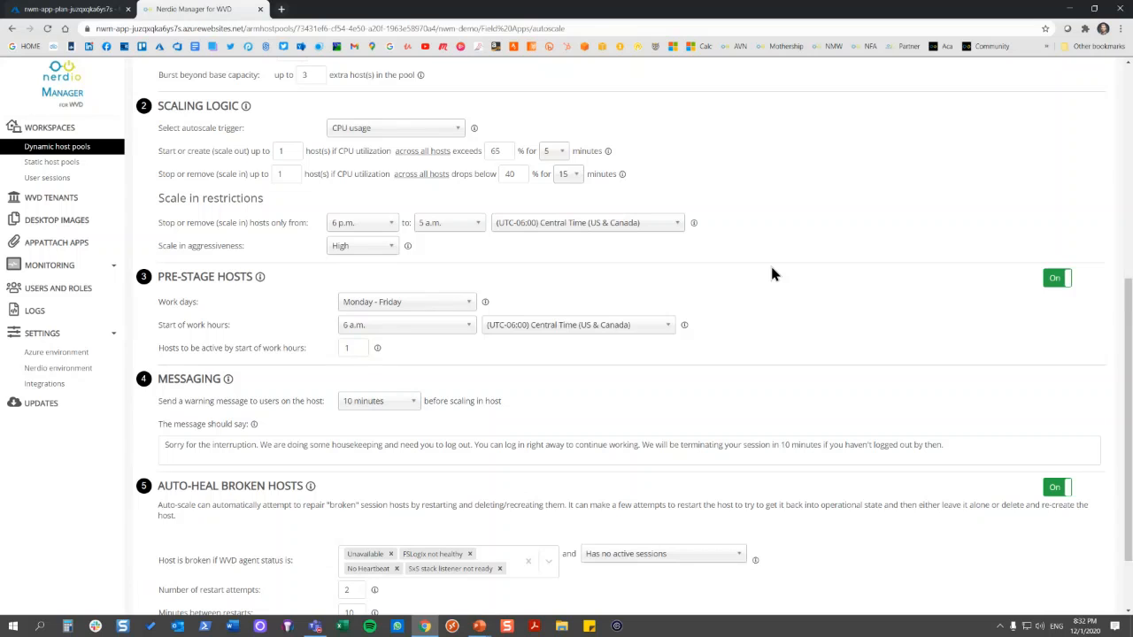
Review the remaining auto-heal settings of the Field Apps pool and leave its auto-scale configuration without saving
scroll(908, 245, down, 2)
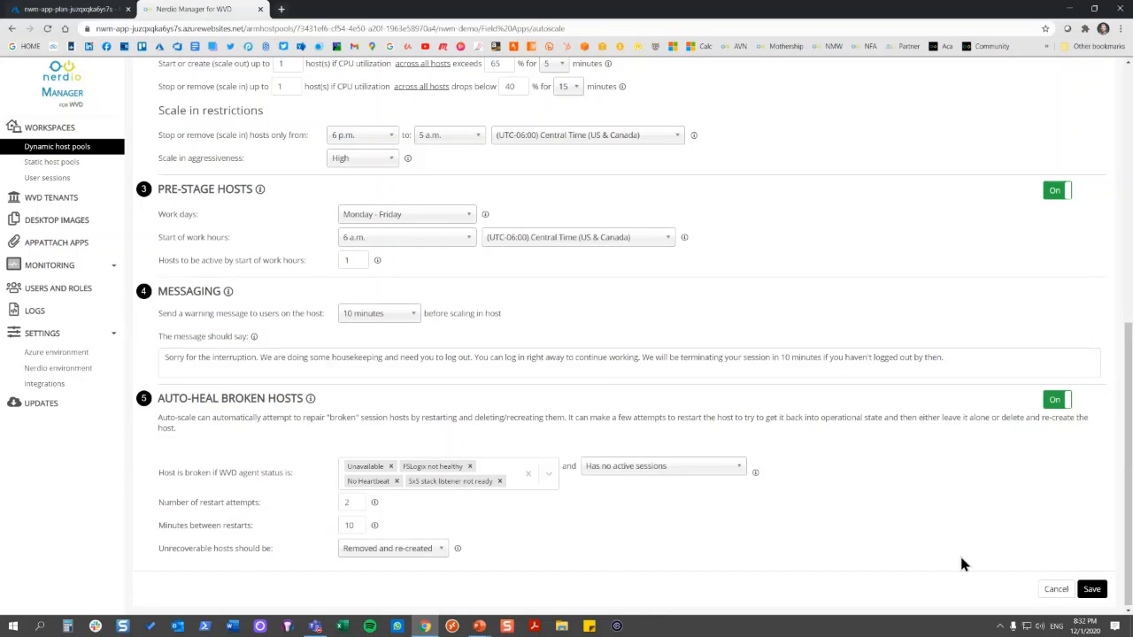
click(1056, 590)
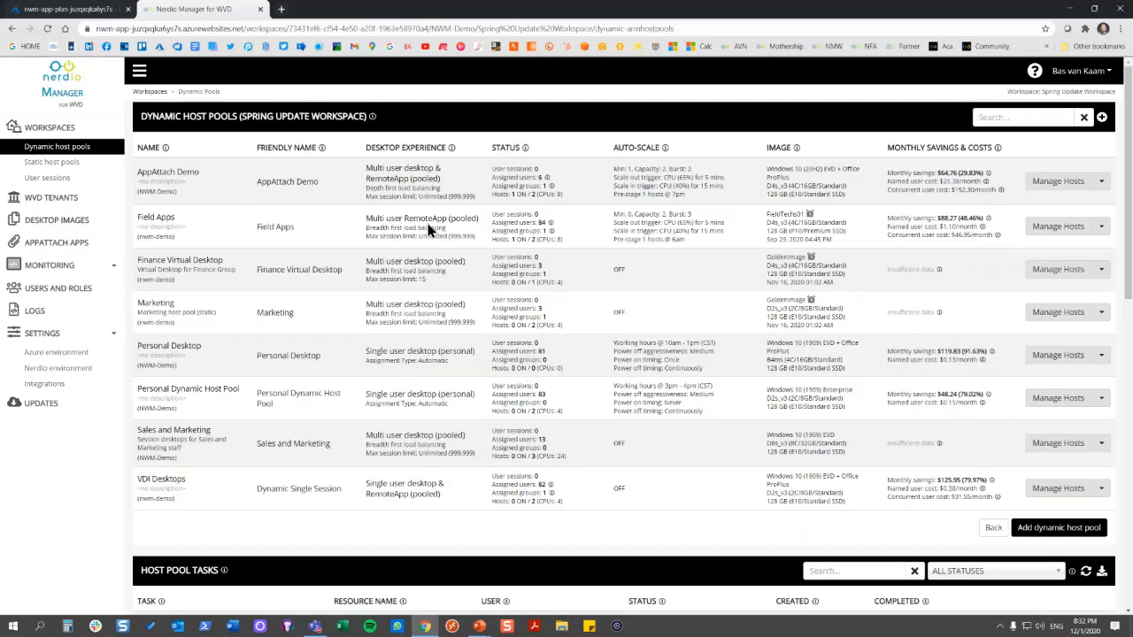
View the monthly savings and costs in the workspaces and WVD tenants overviews
click(62, 129)
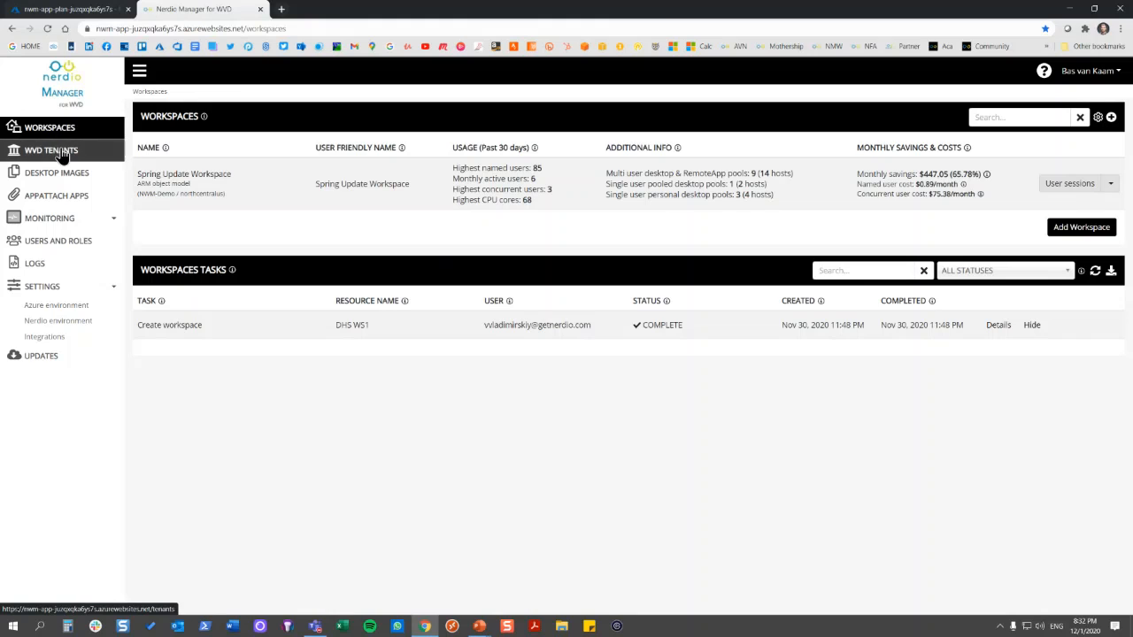
click(62, 152)
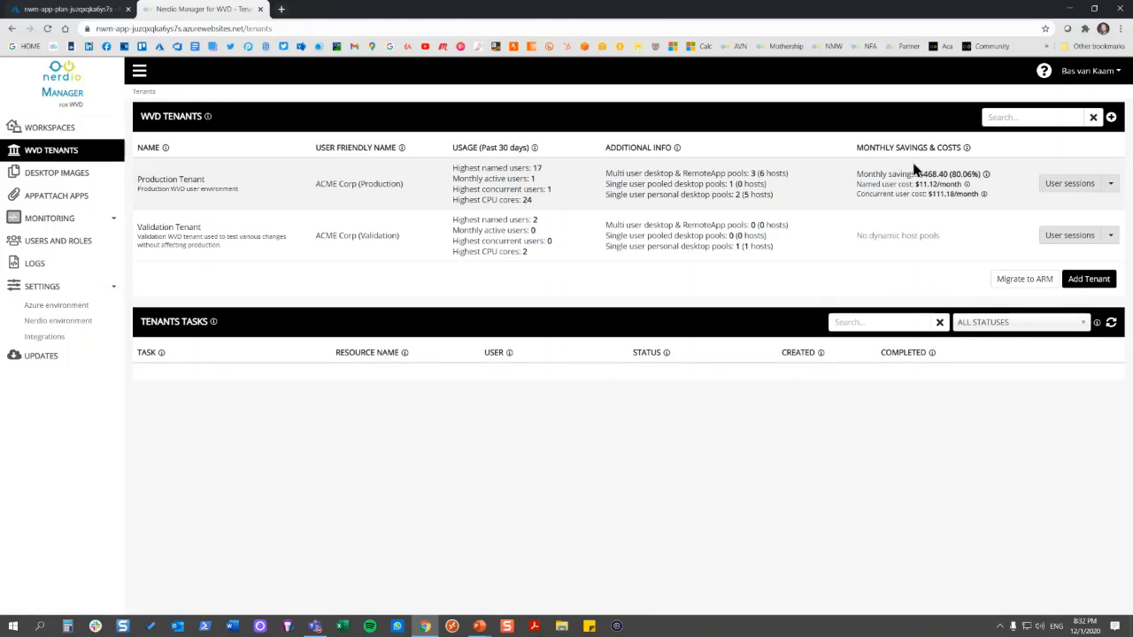
click(62, 128)
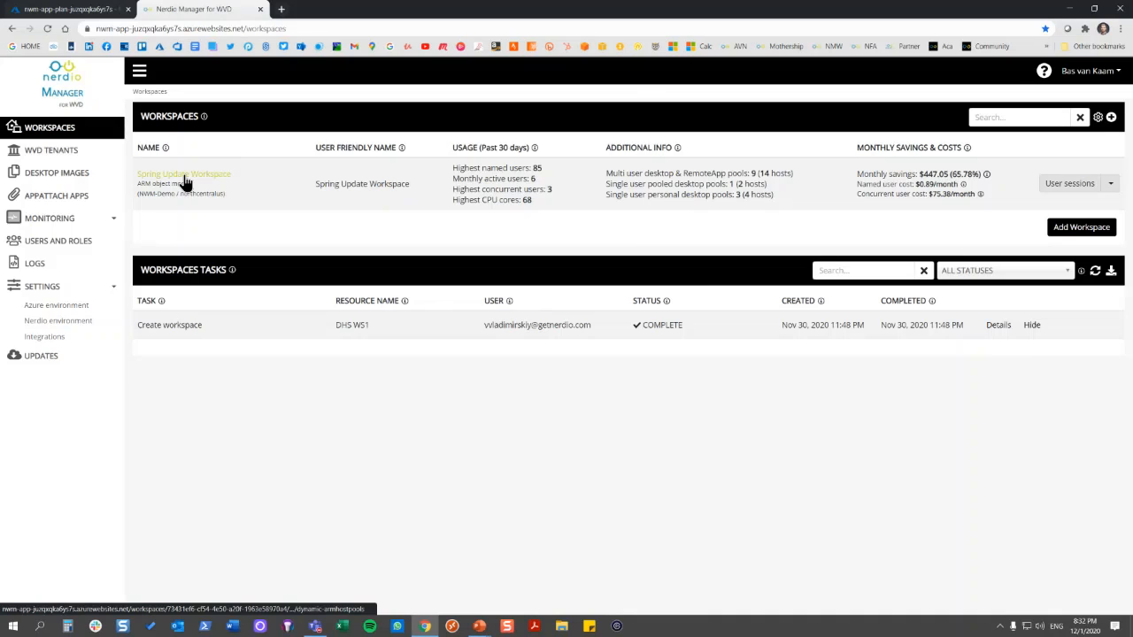
Review the auto-scale history and savings details of the Field Apps pool in the Spring Update Workspace, and return to the dynamic host pools
click(181, 175)
click(1102, 228)
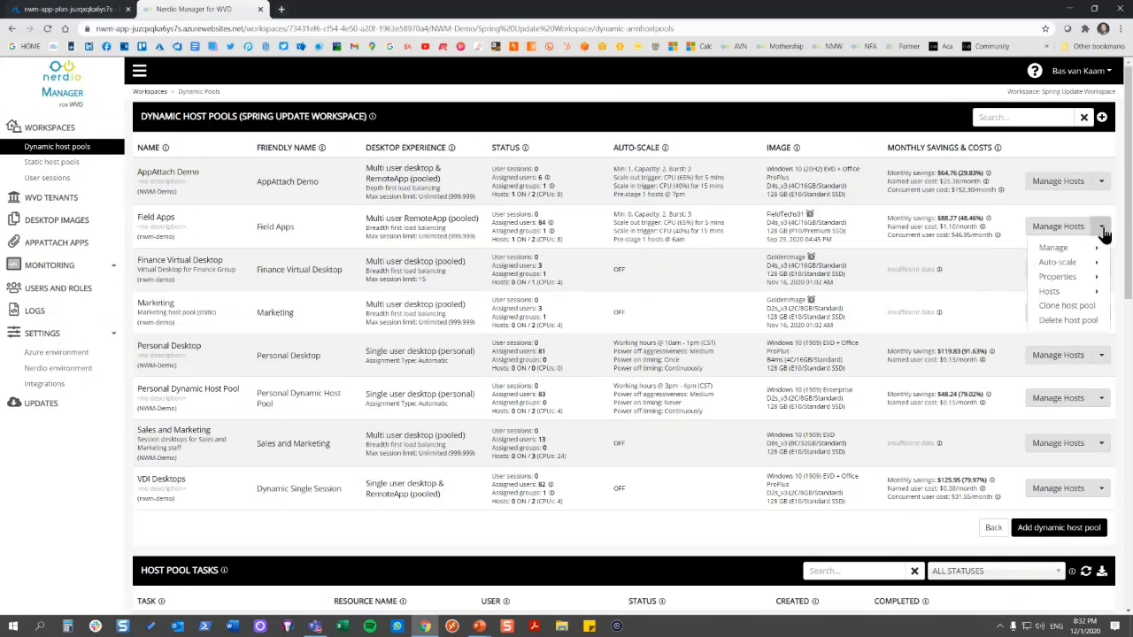
mouse_move(1072, 262)
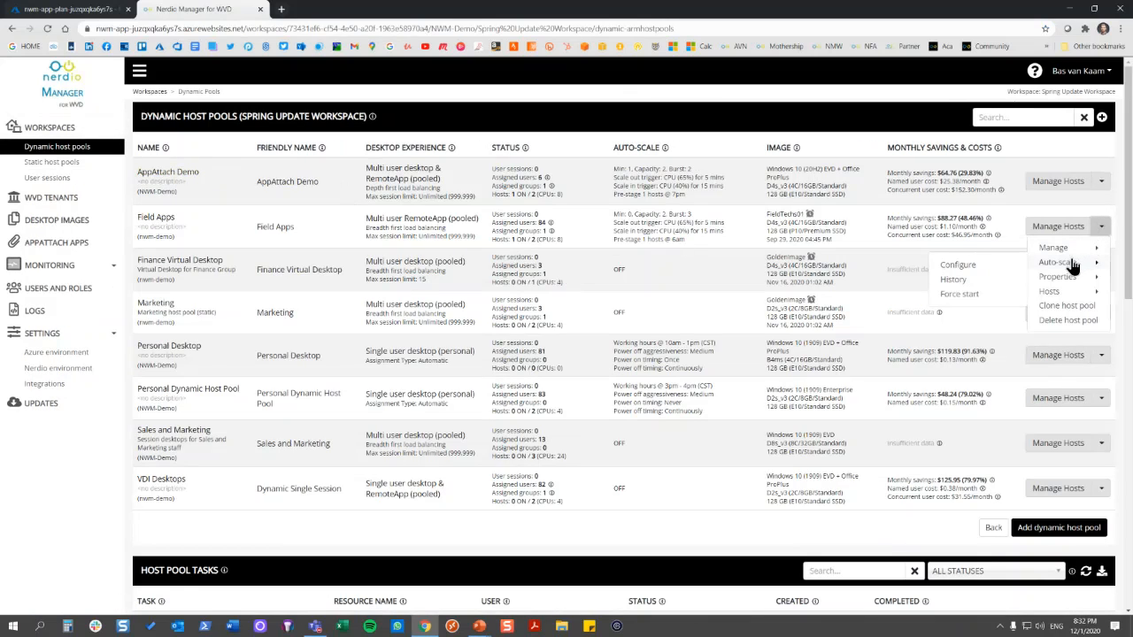
click(989, 278)
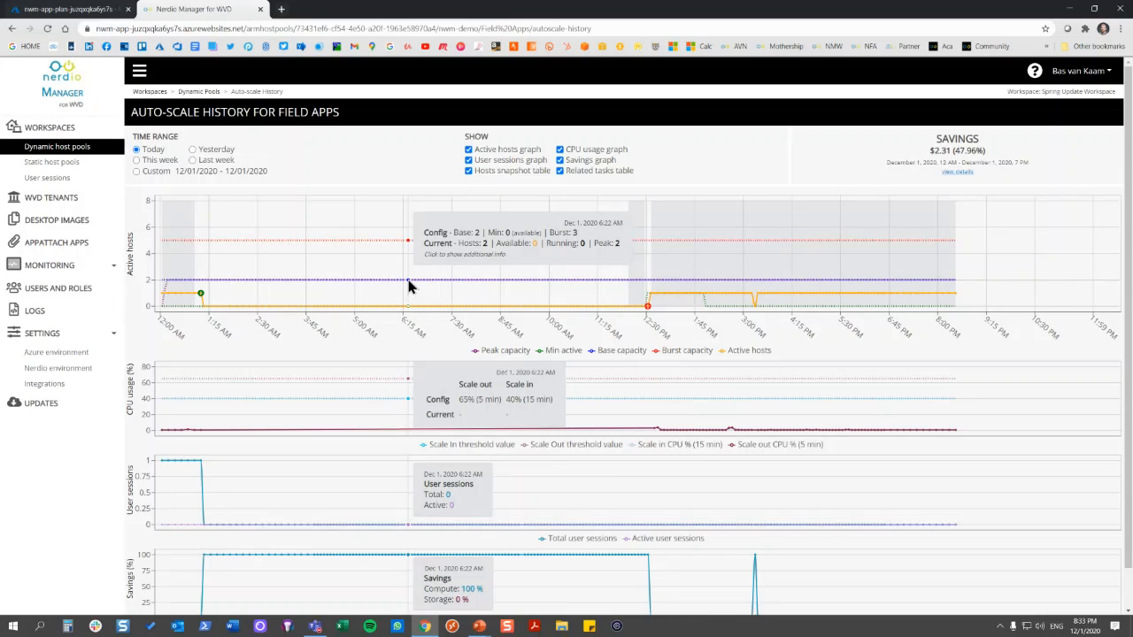
click(959, 172)
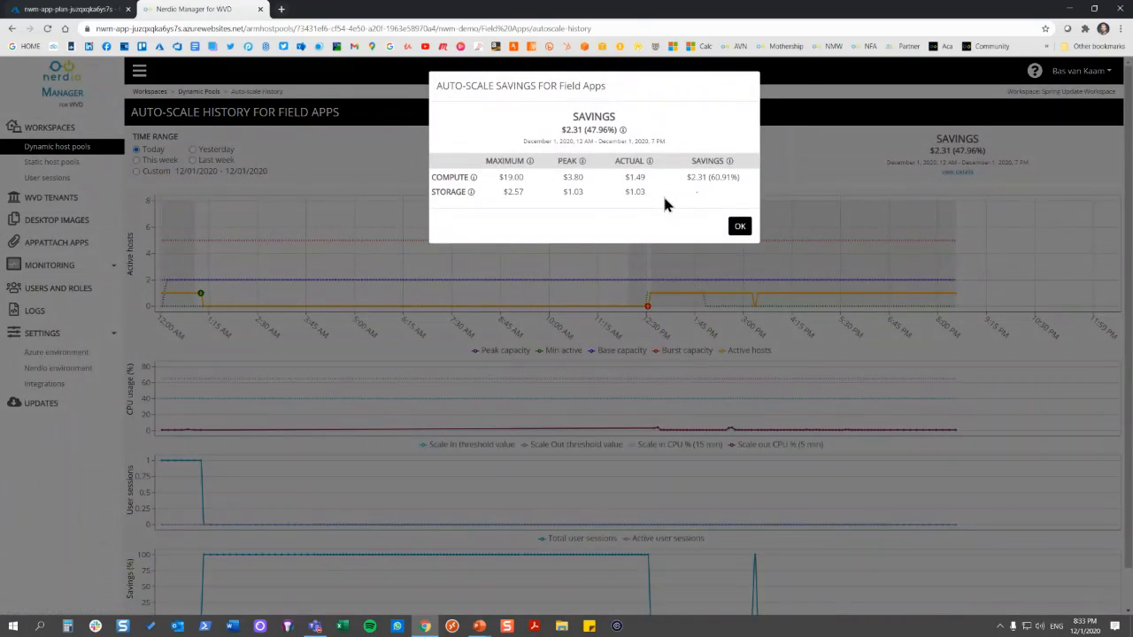
click(740, 226)
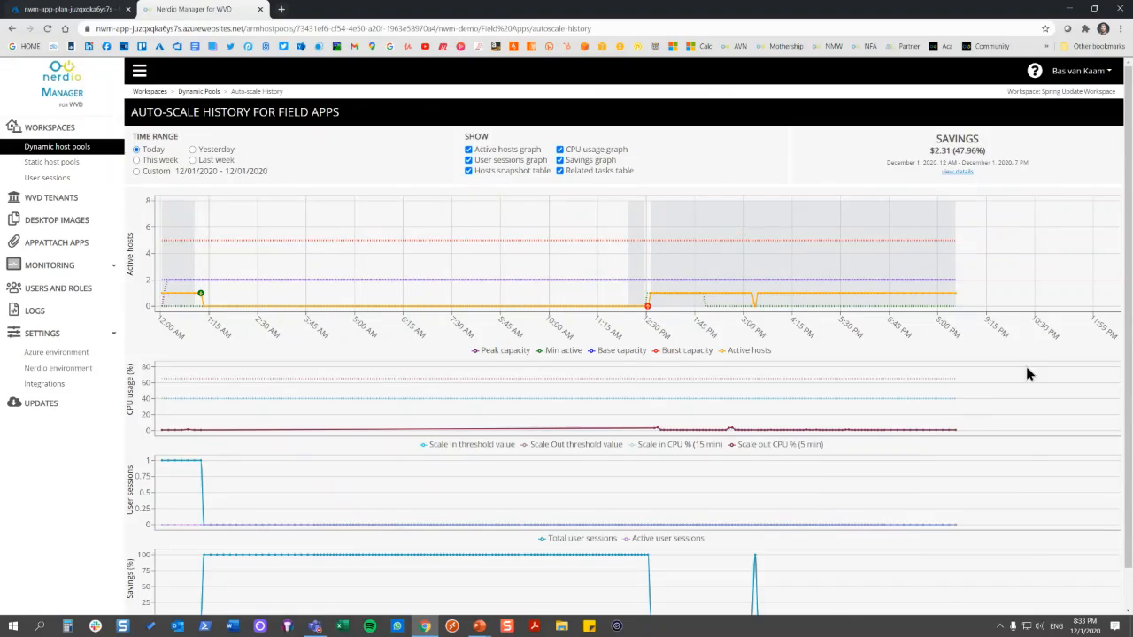
scroll(1029, 372, down, 1)
click(1108, 607)
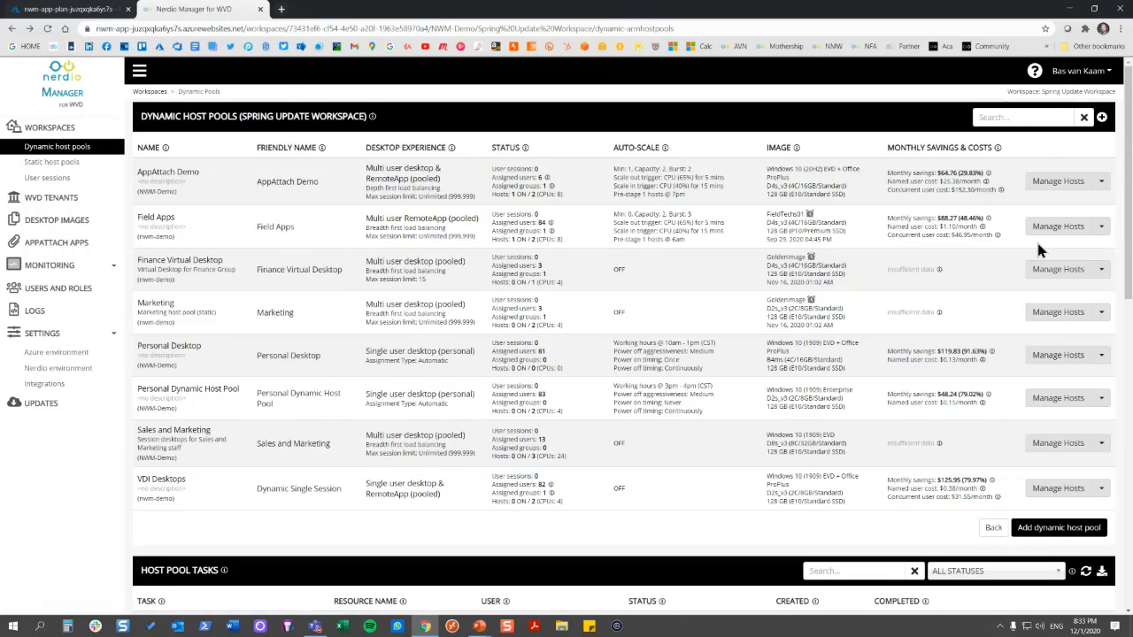
Look through the Field Apps pool's management options, view its user and group assignments, and go back without changing them
click(1101, 227)
mouse_move(1082, 253)
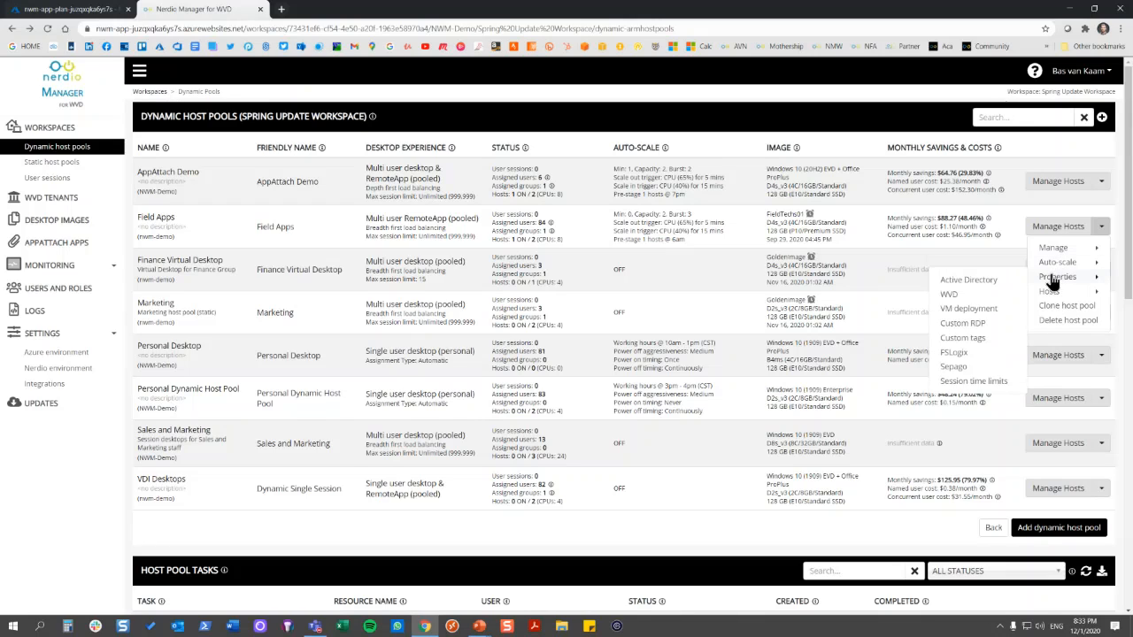
mouse_move(1049, 291)
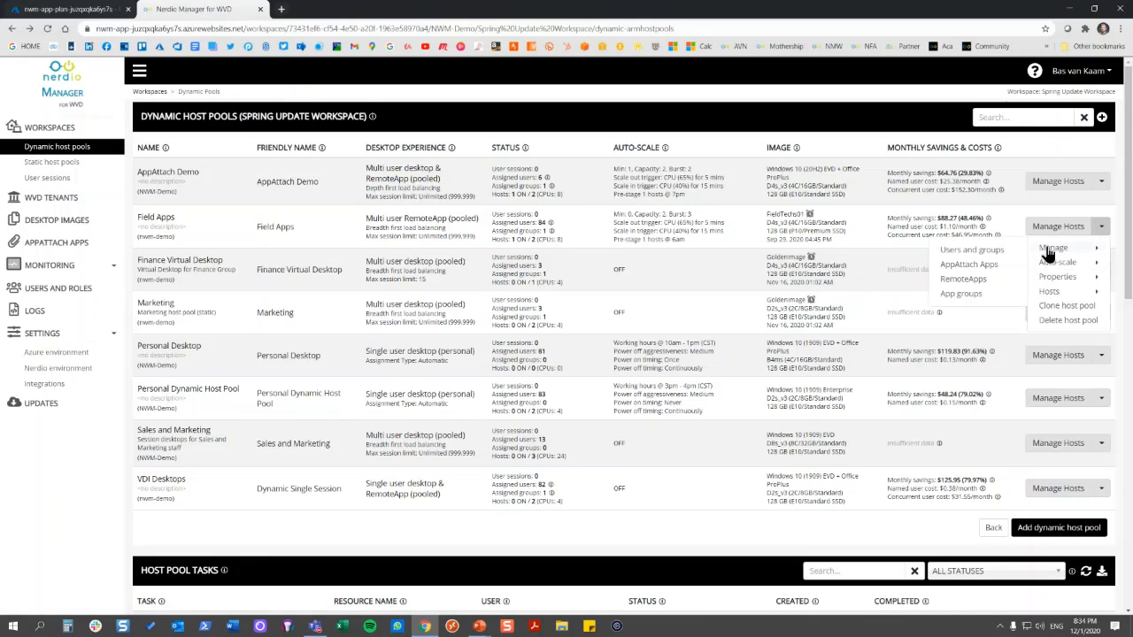
click(972, 249)
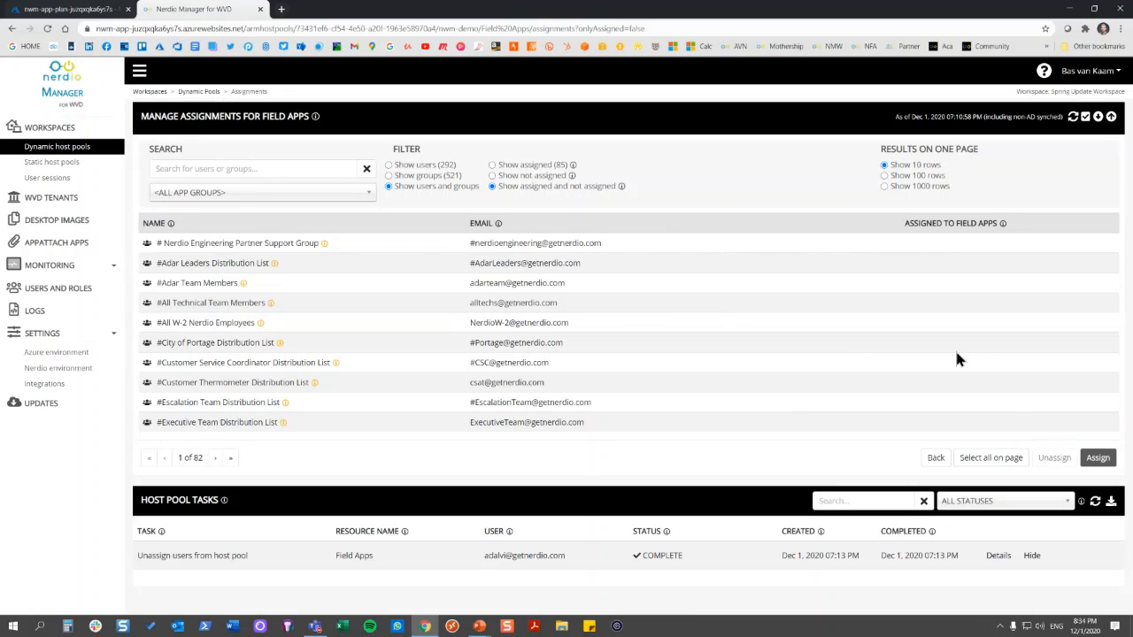
click(937, 458)
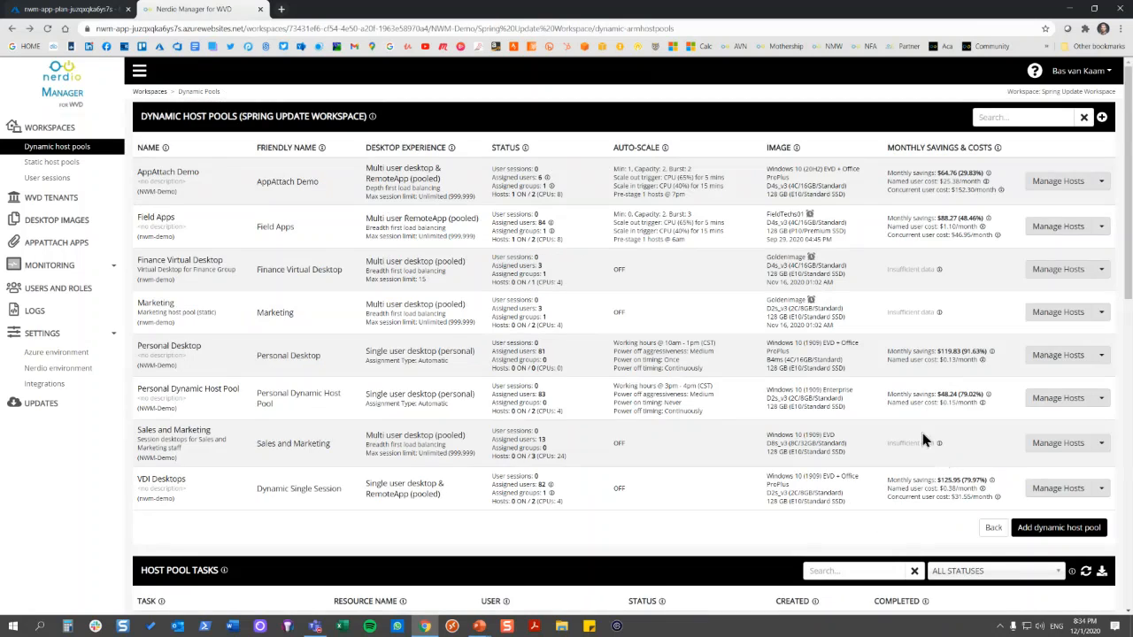
View the Spring Update Workspace's user sessions and the integrations settings
click(68, 184)
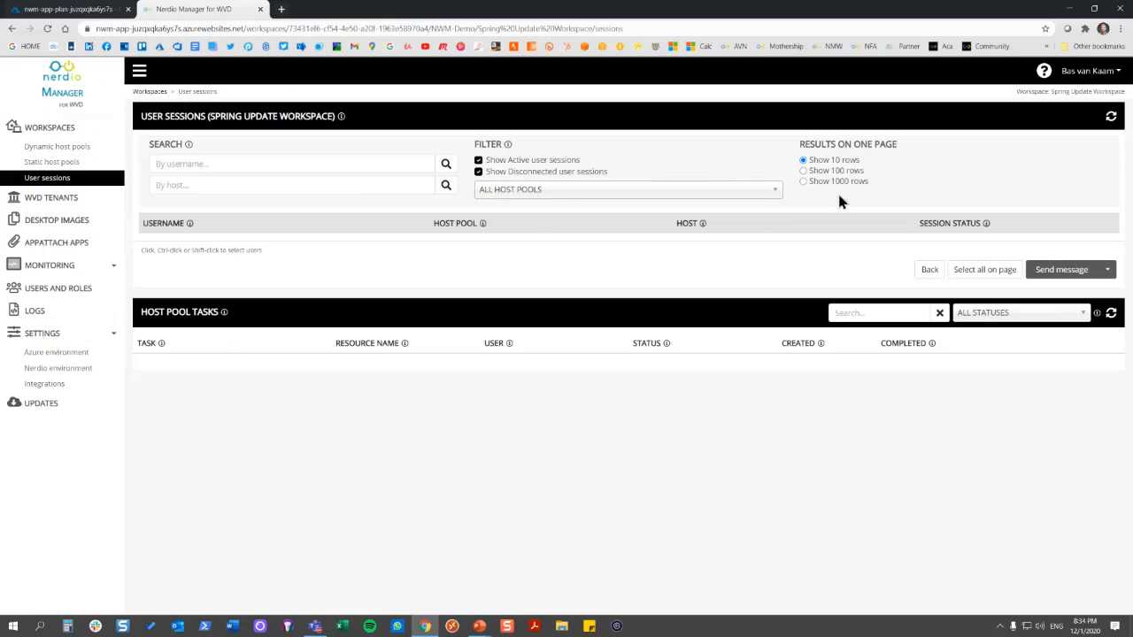
click(930, 271)
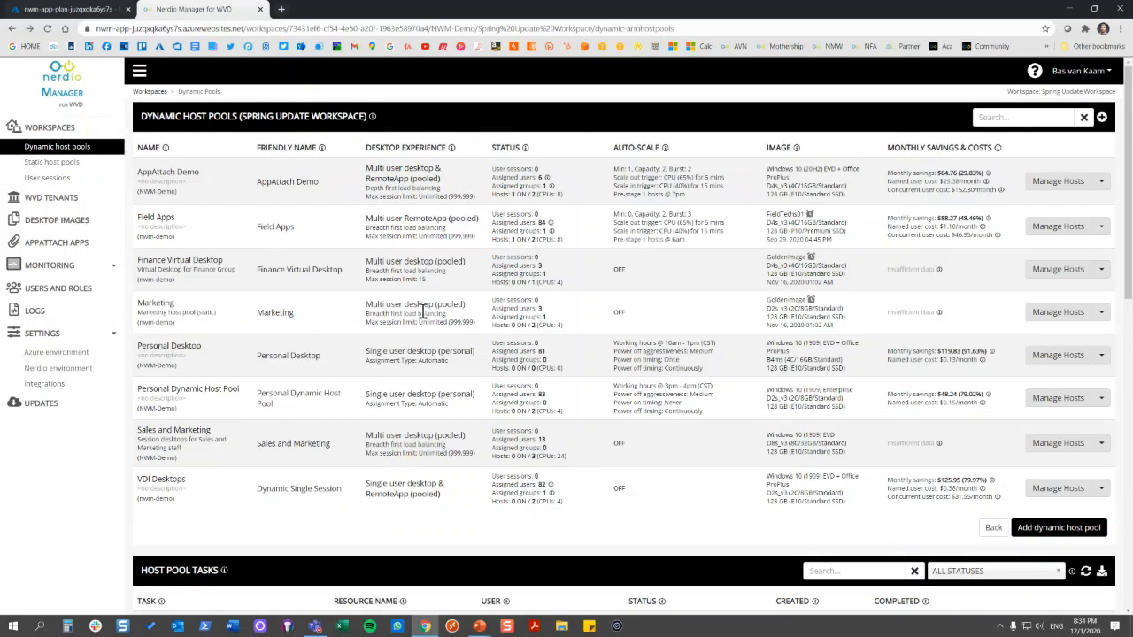
click(40, 386)
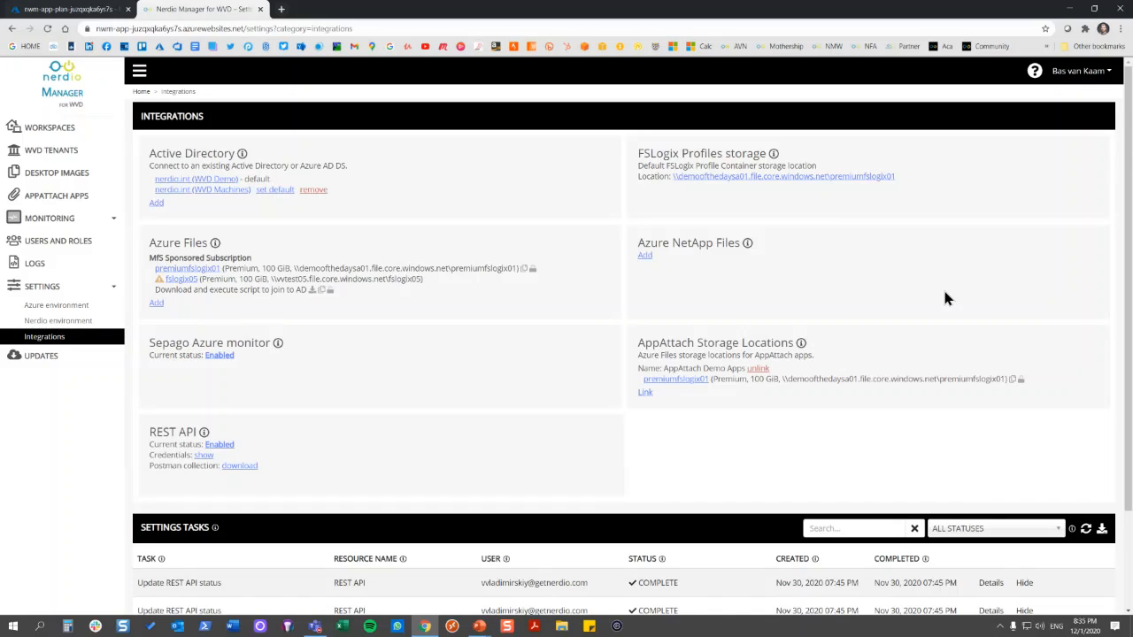
Return to the Spring Update Workspace's dynamic host pools and review the Field Apps pool's Active Directory configuration without changing it
click(101, 132)
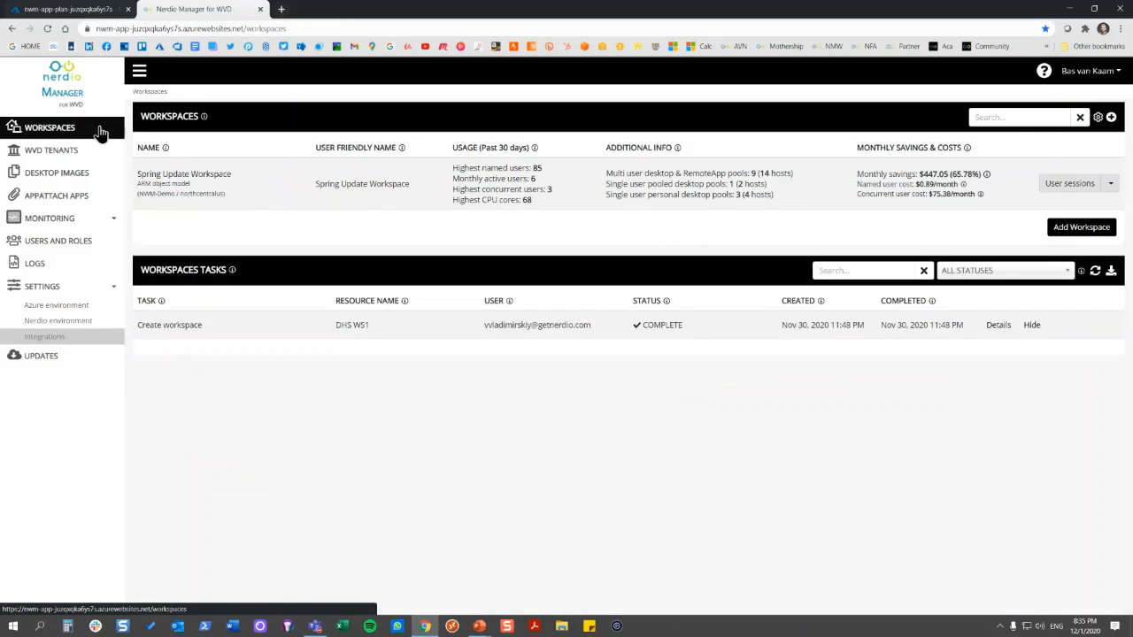
click(178, 179)
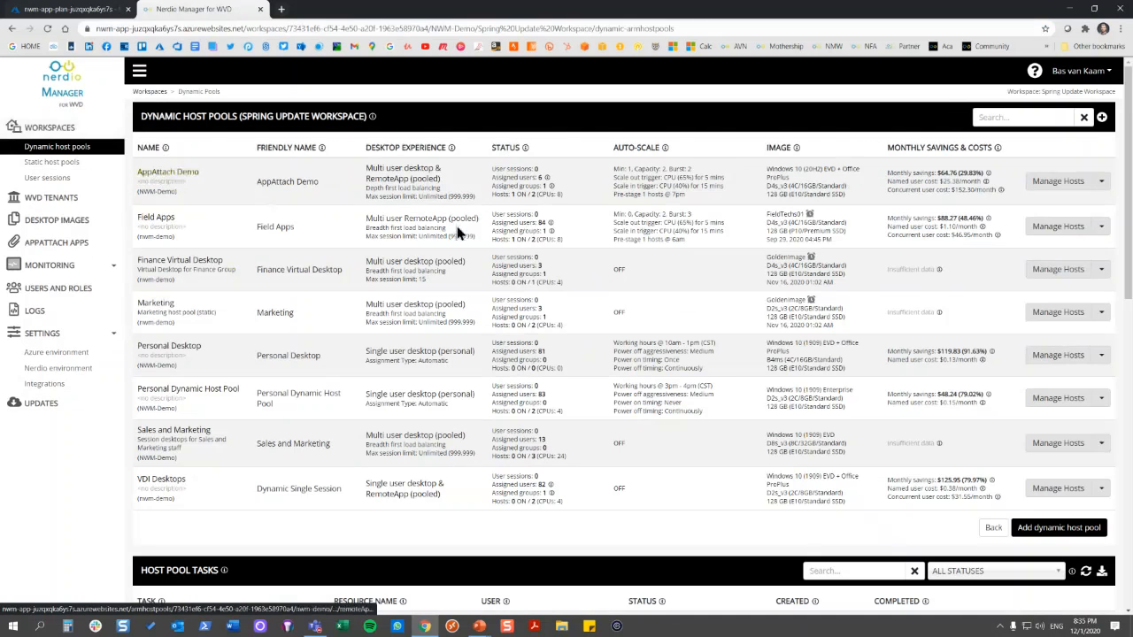
click(1102, 228)
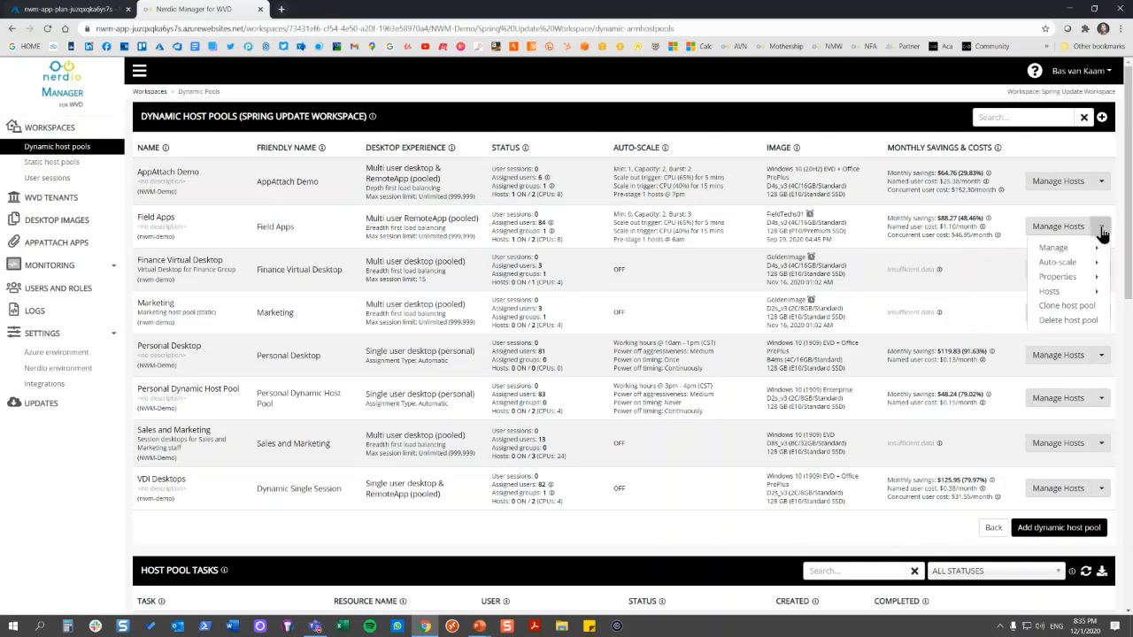
mouse_move(1076, 280)
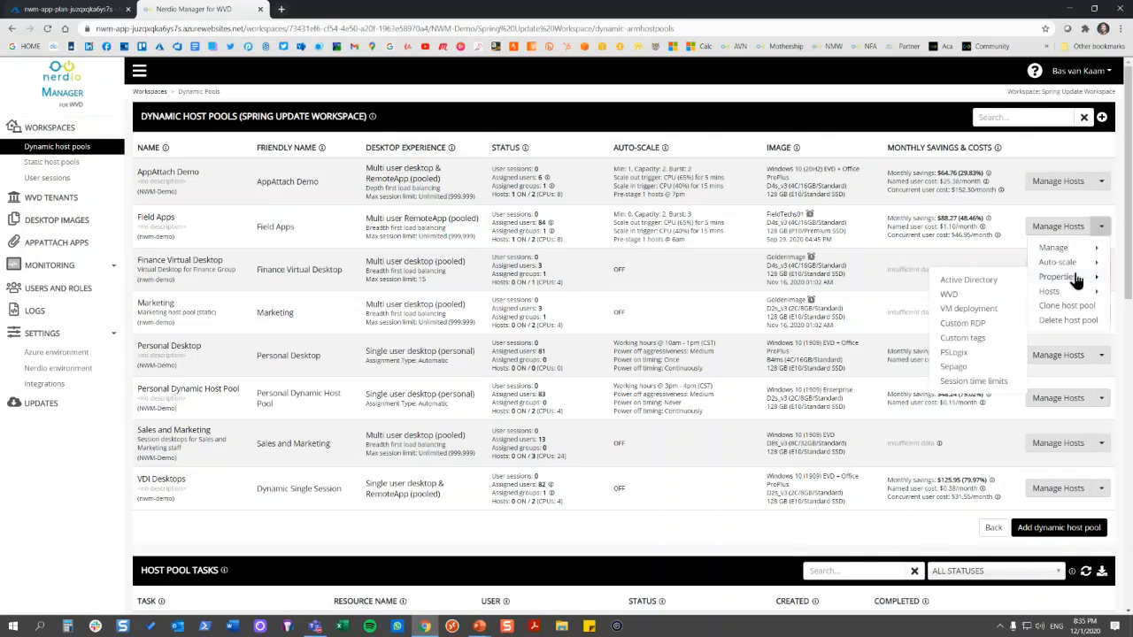
click(974, 282)
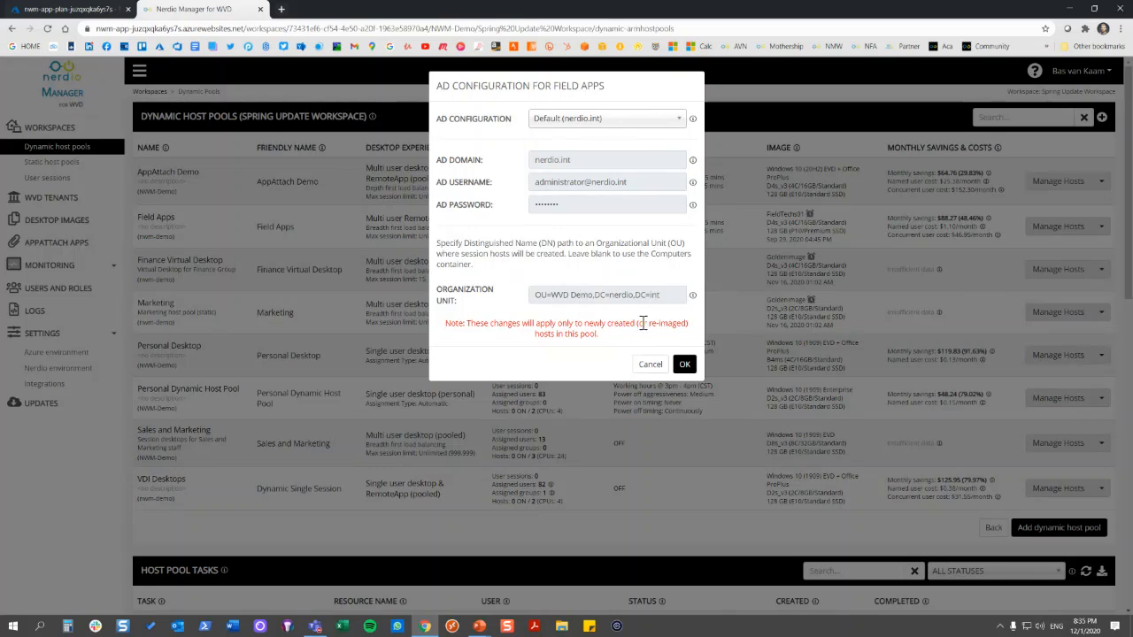
click(649, 363)
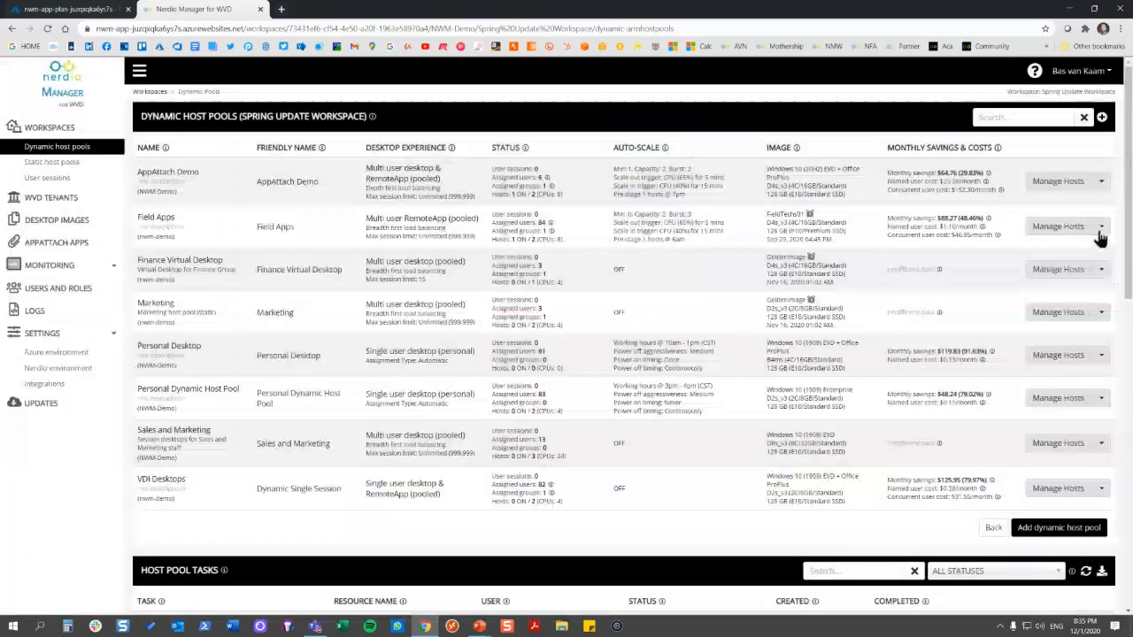
Review the Field Apps pool's WVD properties, including load balancing and validation environment, and close them without changes
click(1101, 228)
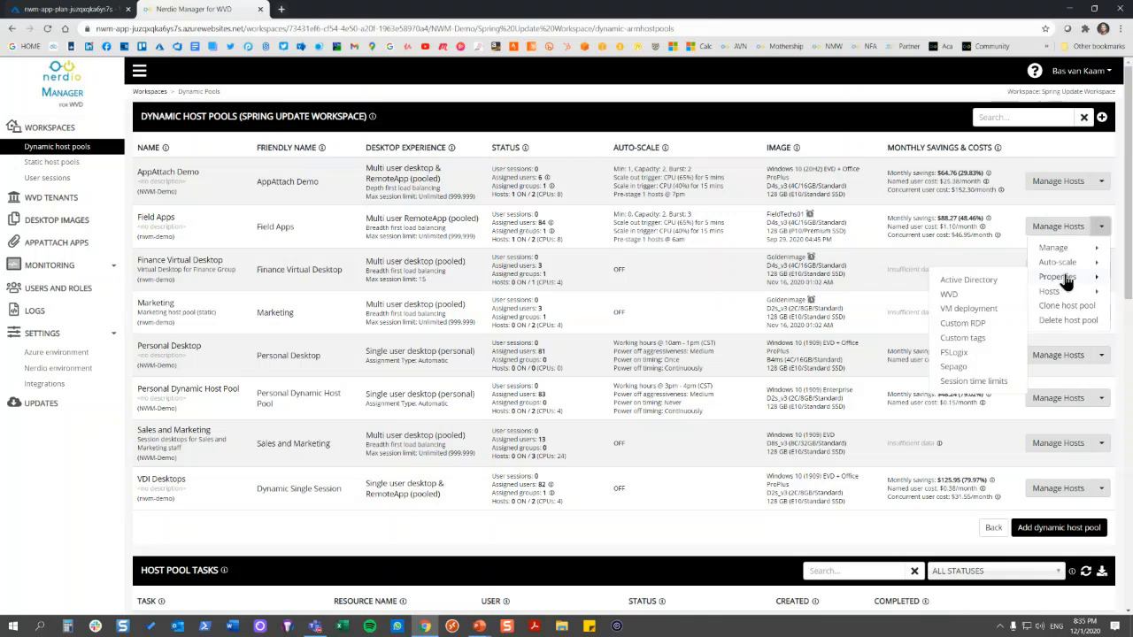
click(976, 302)
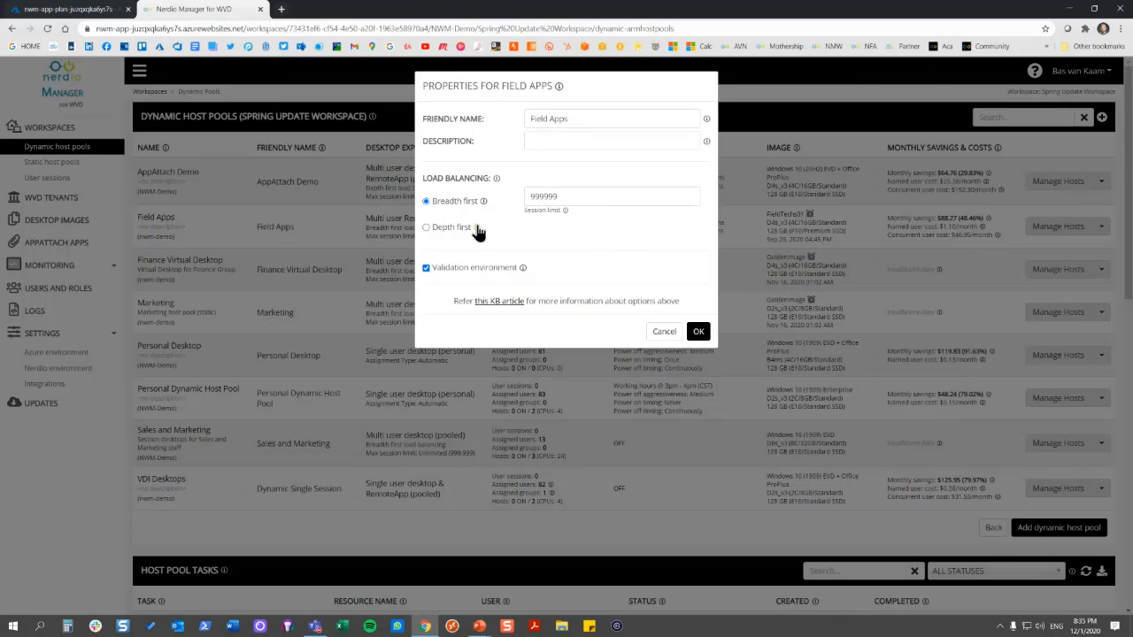
click(664, 333)
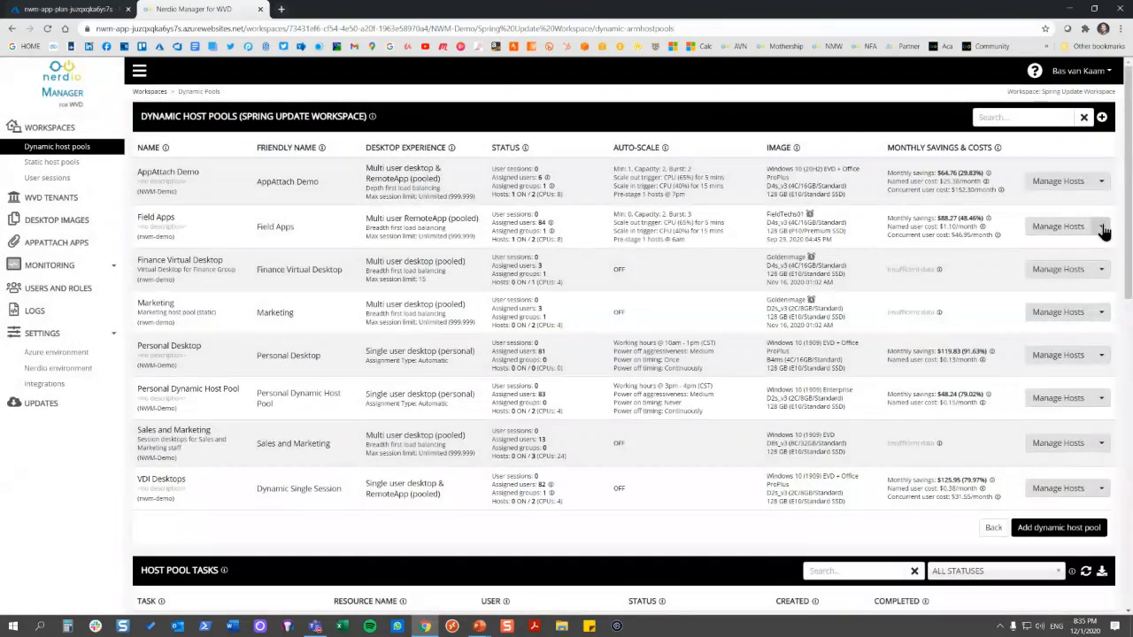
Review the Field Apps pool's VM deployment options and consult the linked Availability Zones documentation
click(1102, 227)
mouse_move(1065, 278)
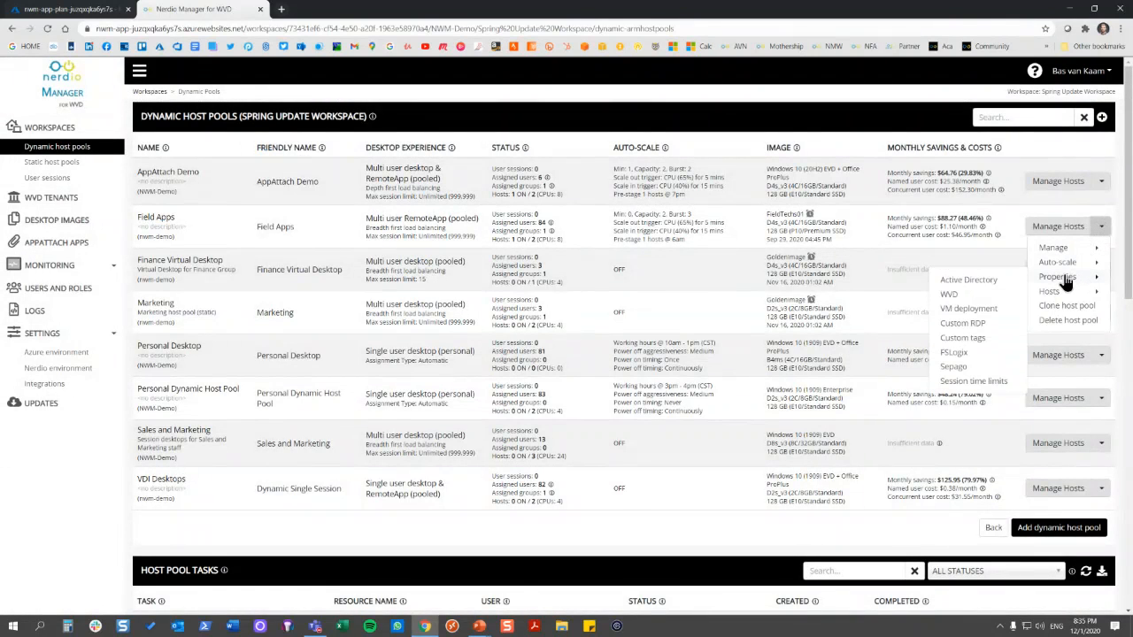
click(988, 308)
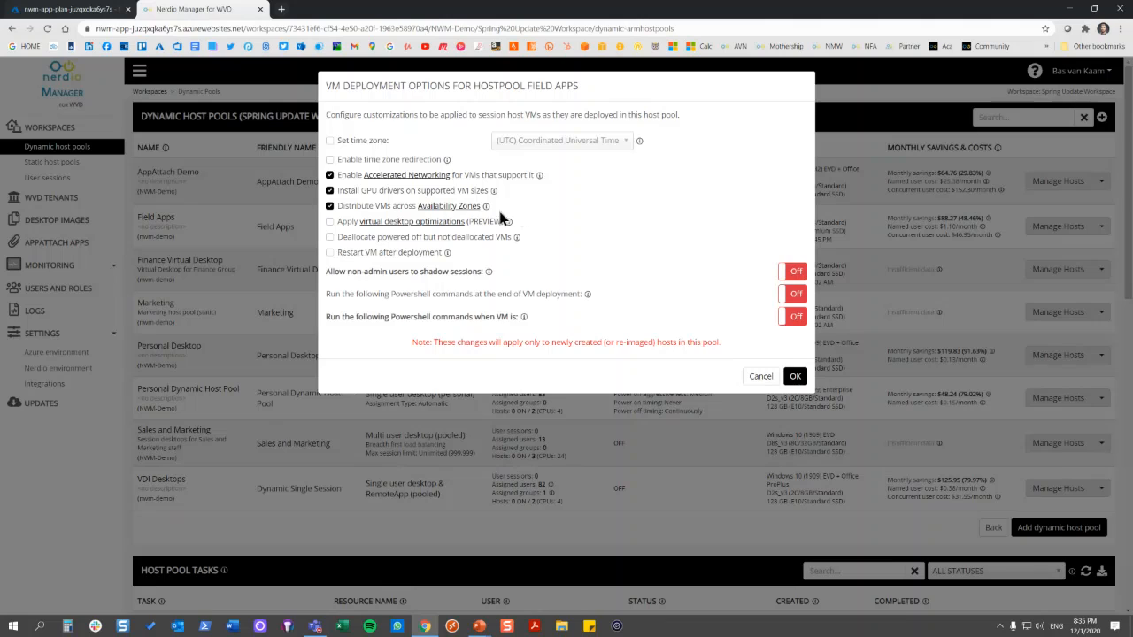
click(442, 214)
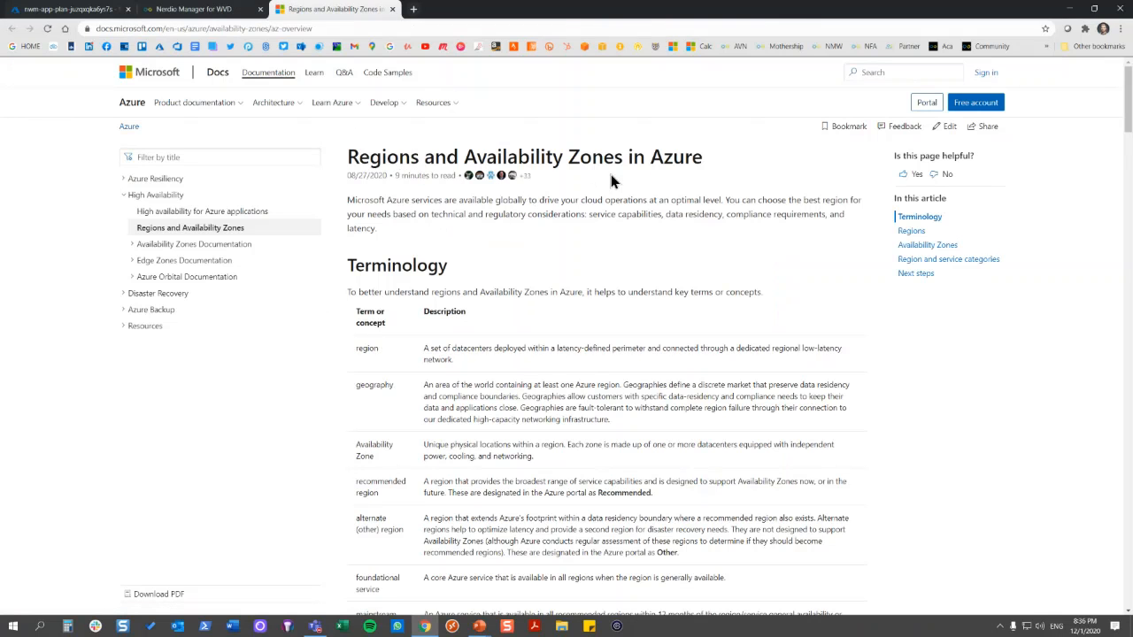
click(204, 12)
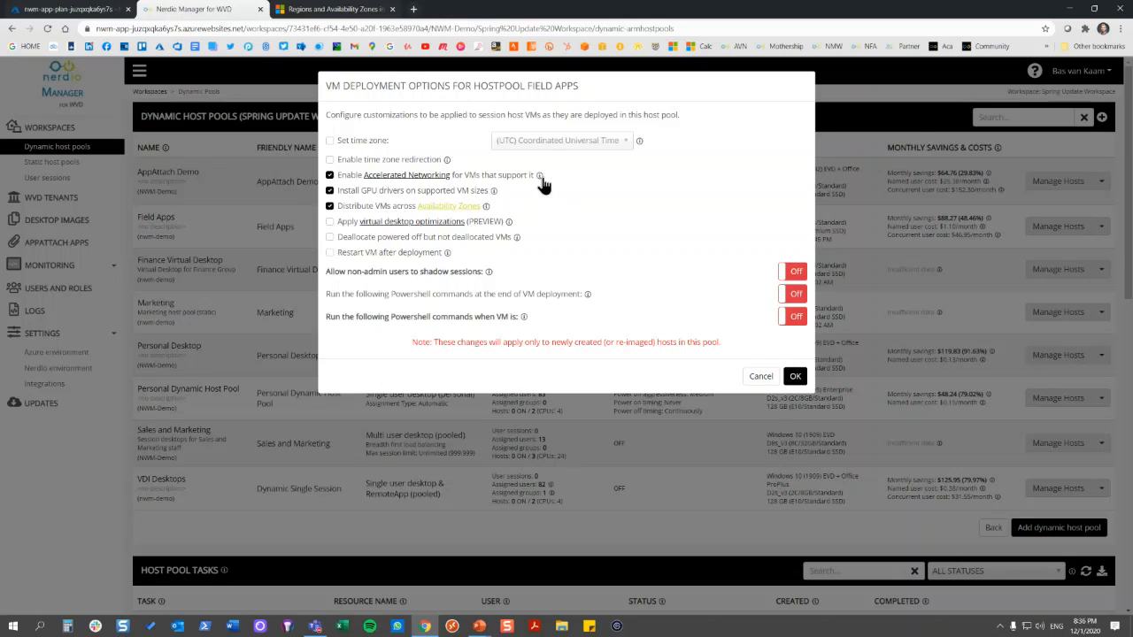
Try out the non-admin session shadowing option and both PowerShell command options, and cancel the VM deployment changes
mouse_move(539, 177)
click(794, 271)
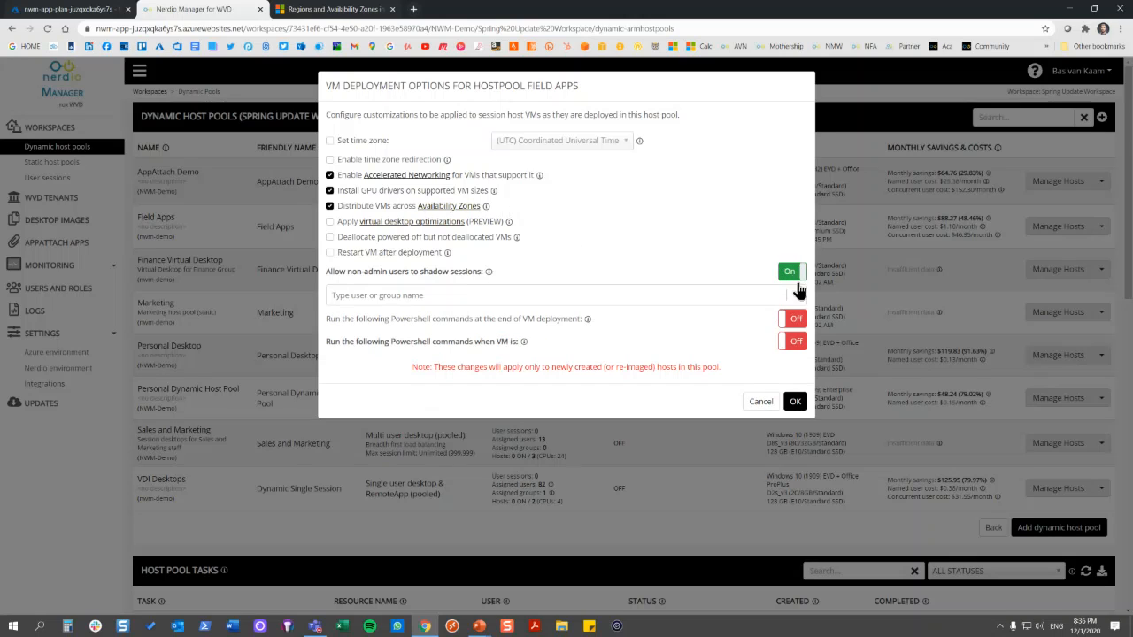
click(795, 319)
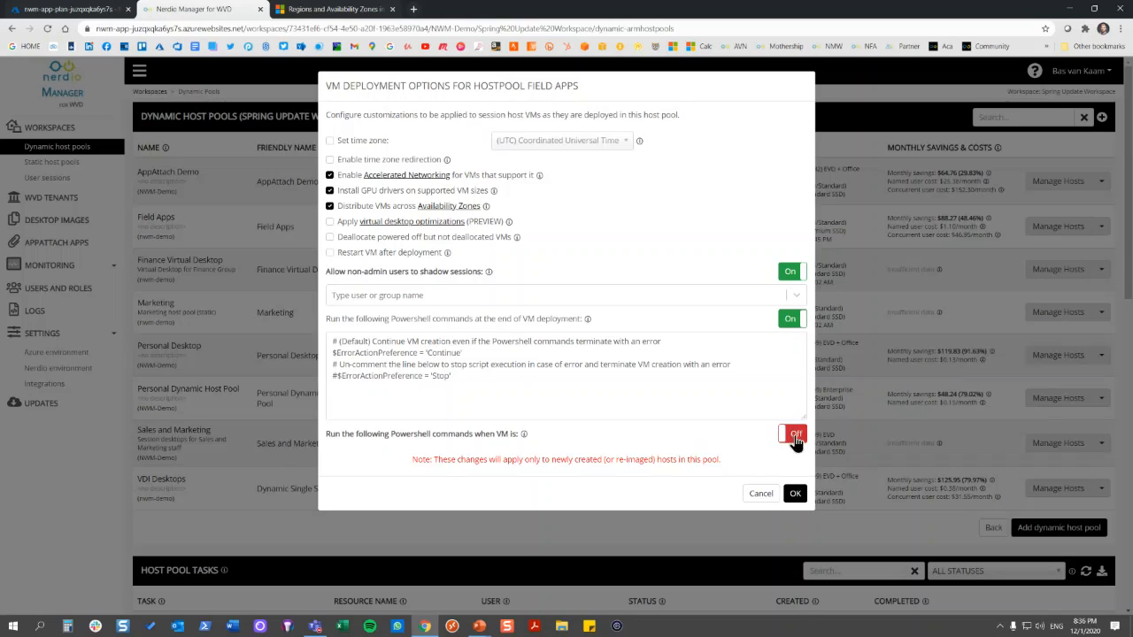
click(793, 429)
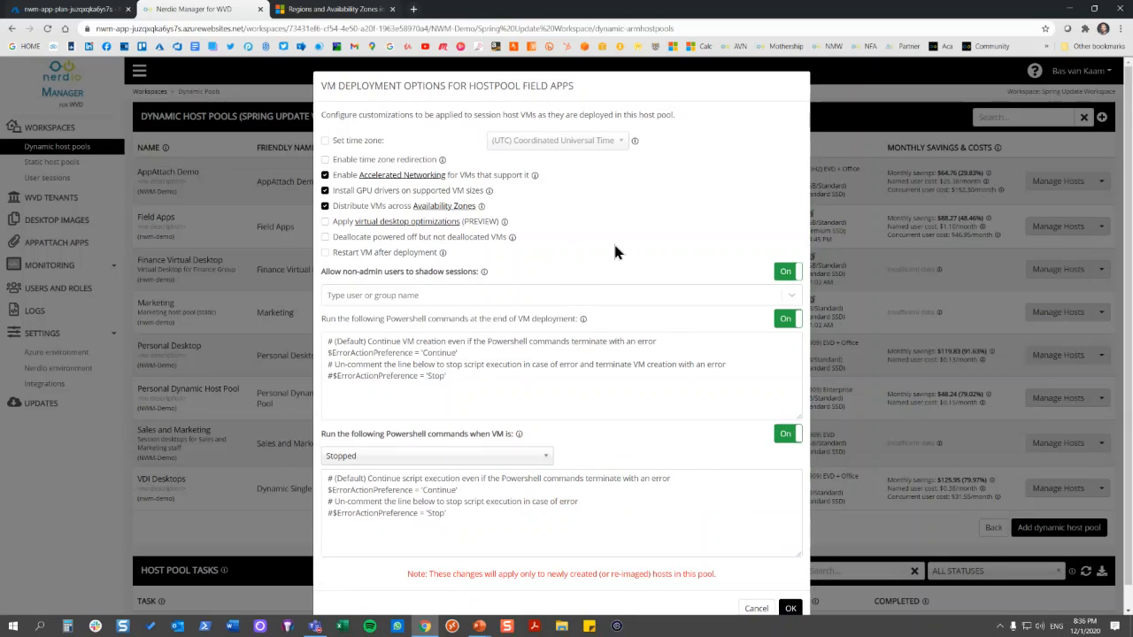
click(757, 611)
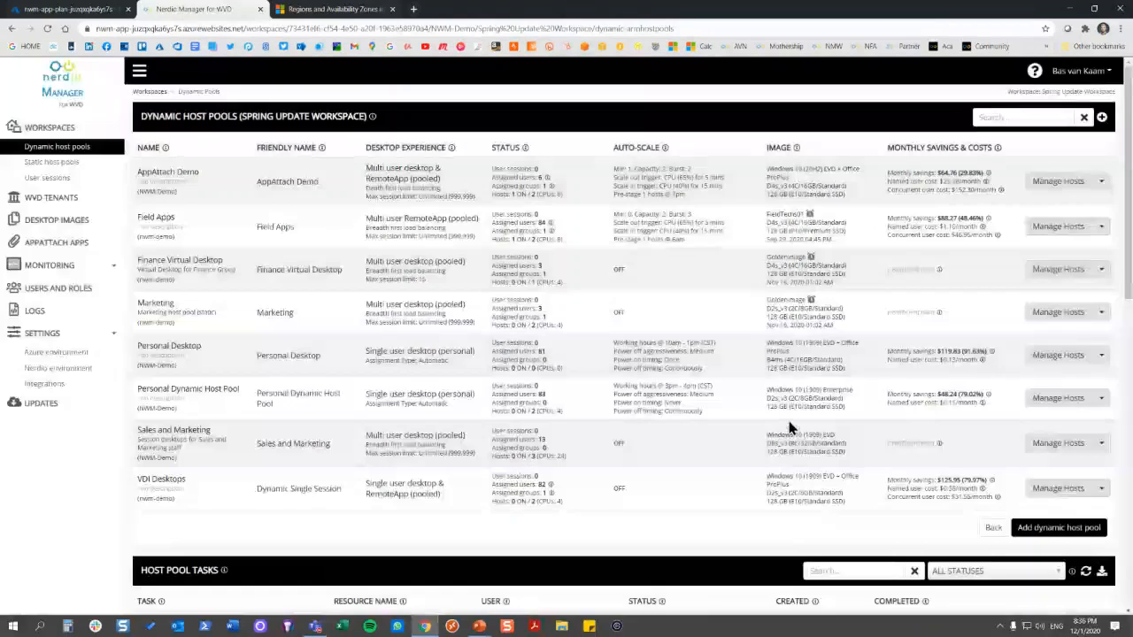
Review the Field Apps pool's custom RDP properties, including the full settings list, and return to the dynamic host pools
click(1101, 228)
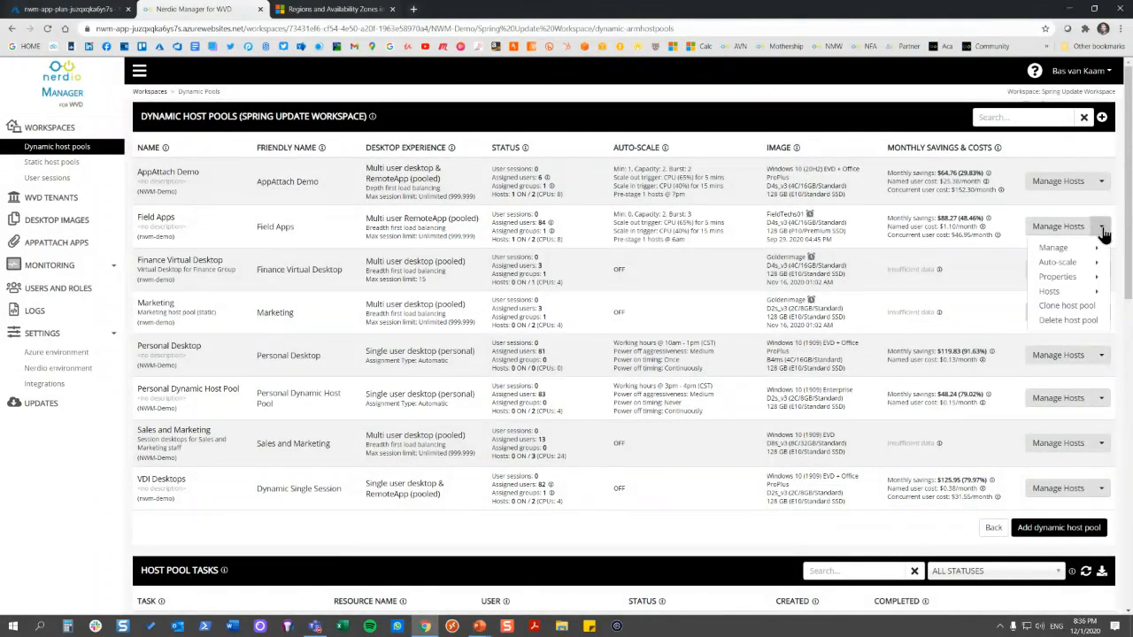
mouse_move(1069, 278)
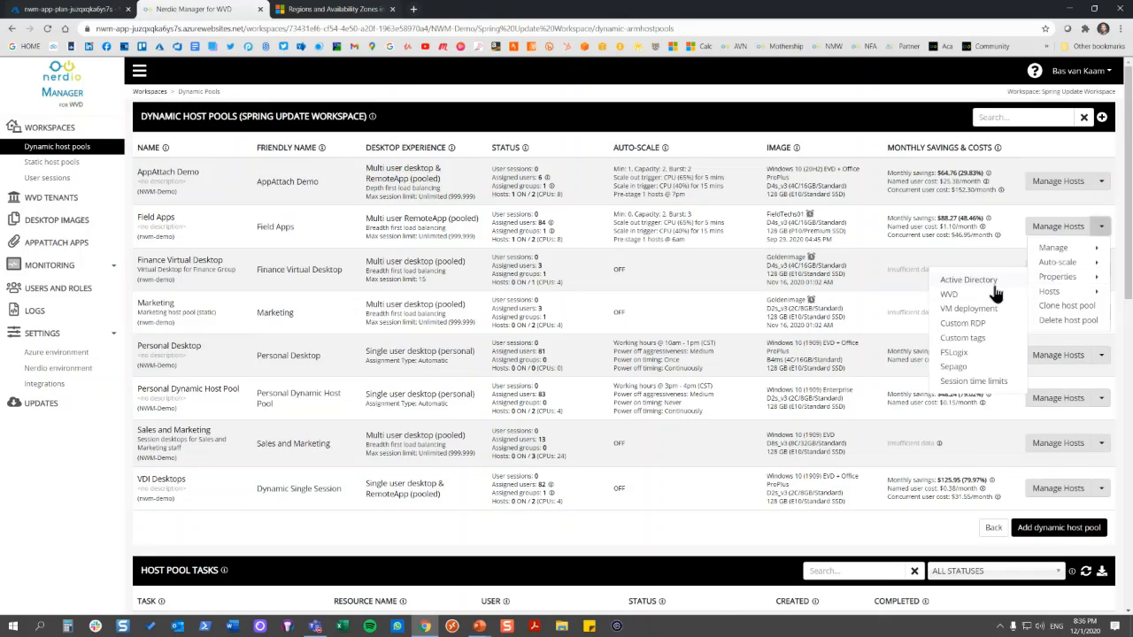
click(972, 324)
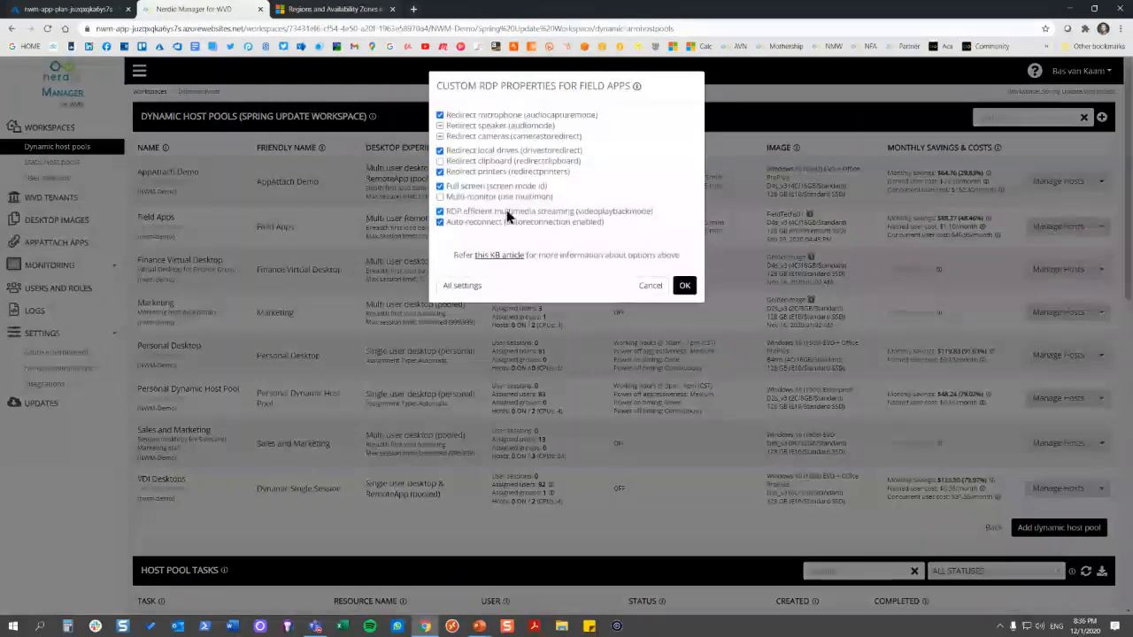
click(457, 290)
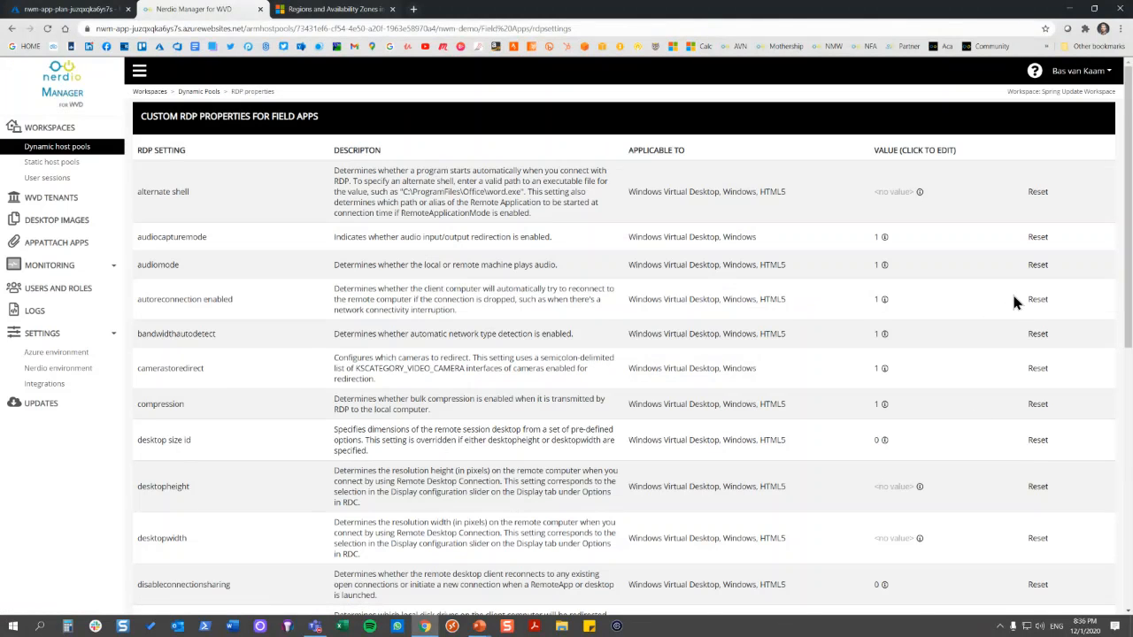
scroll(1018, 297, down, 6)
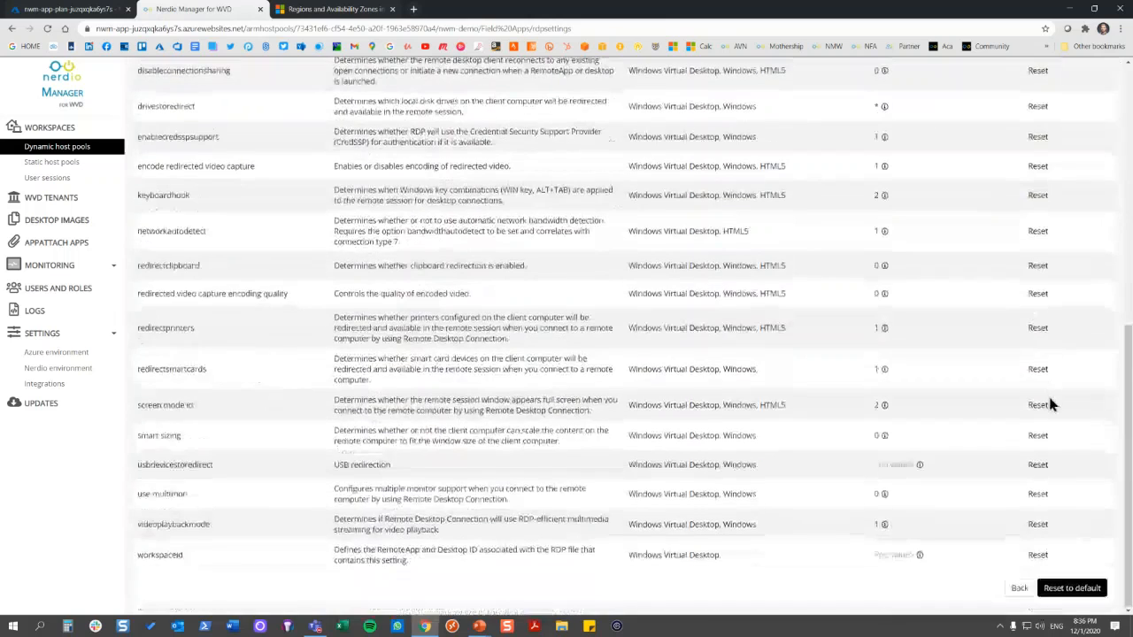
click(1019, 589)
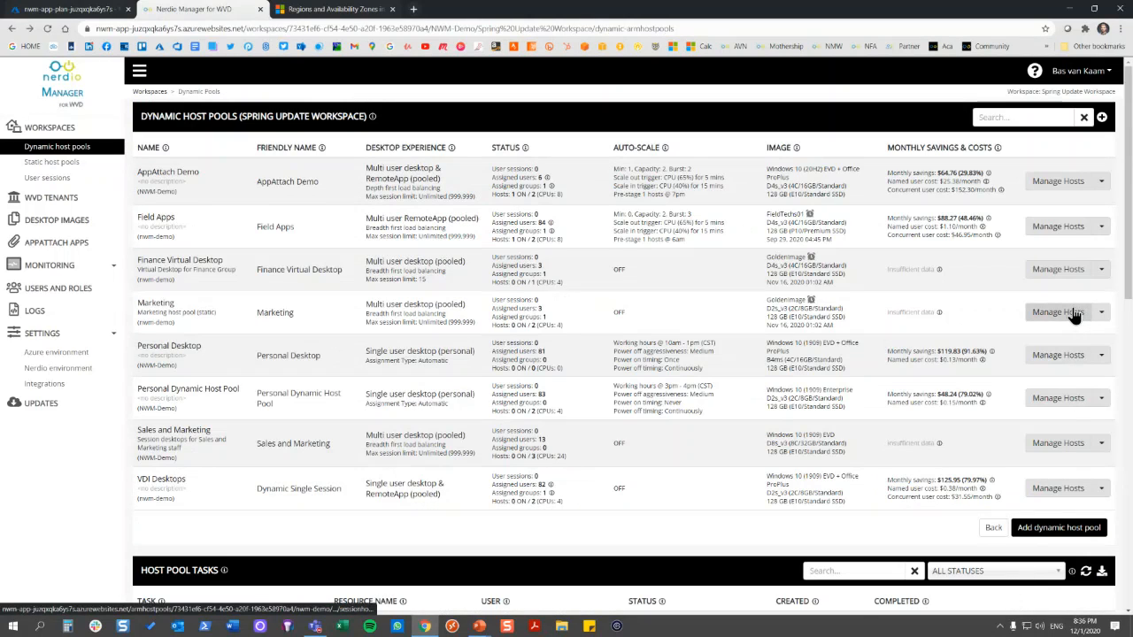
Try out the profiles switch and the use-default option in the Field Apps pool's FSLogix configuration, and cancel the changes
click(1103, 227)
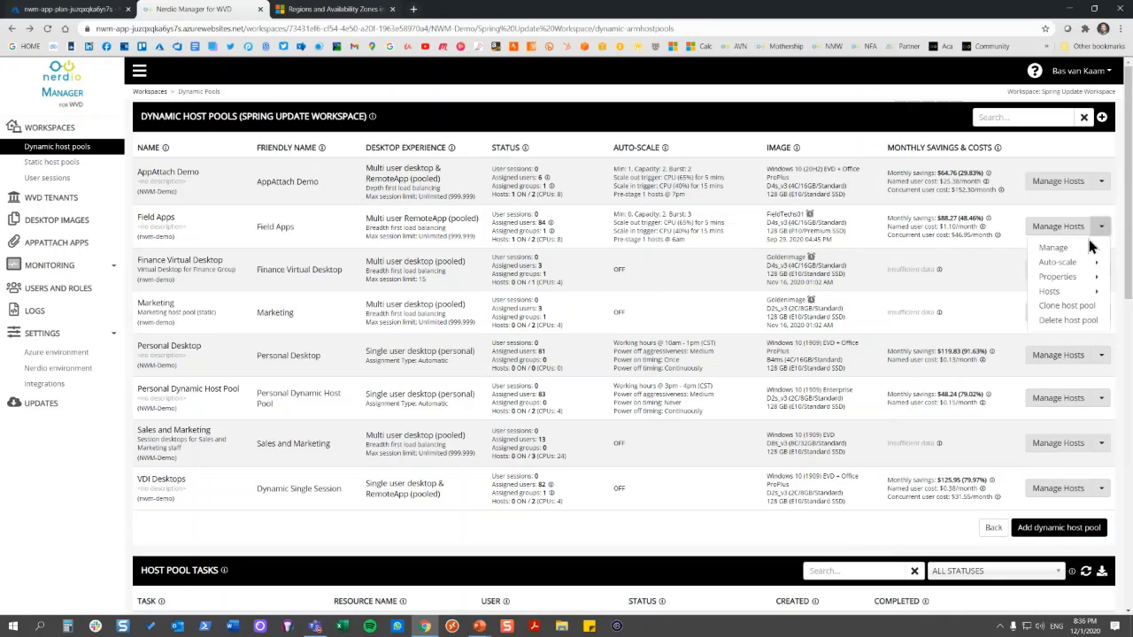
mouse_move(1060, 278)
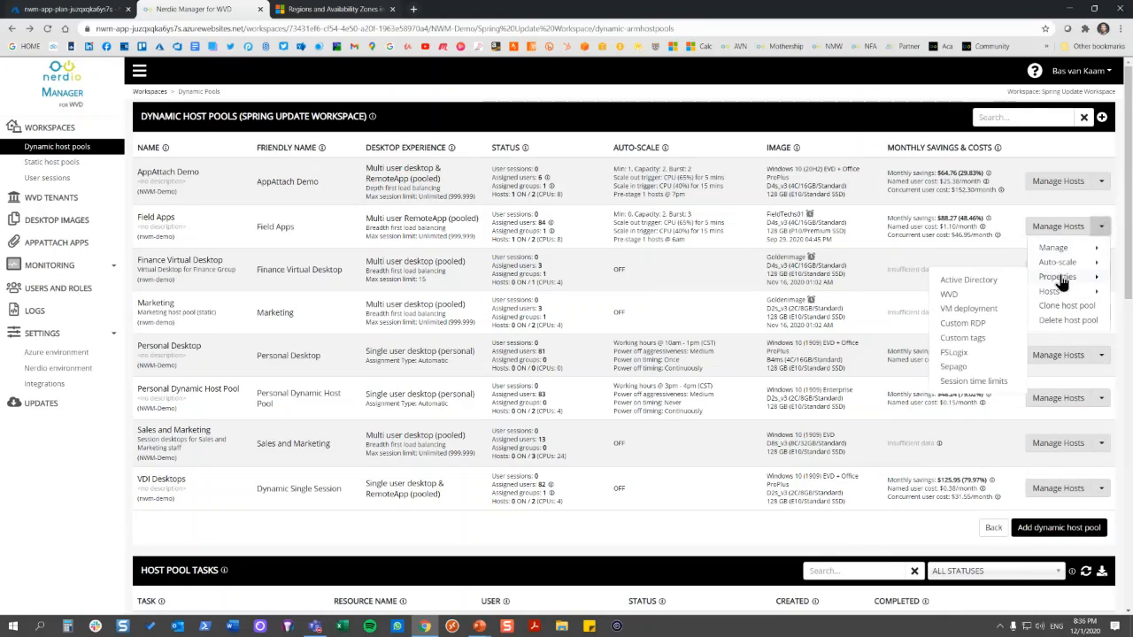
click(980, 354)
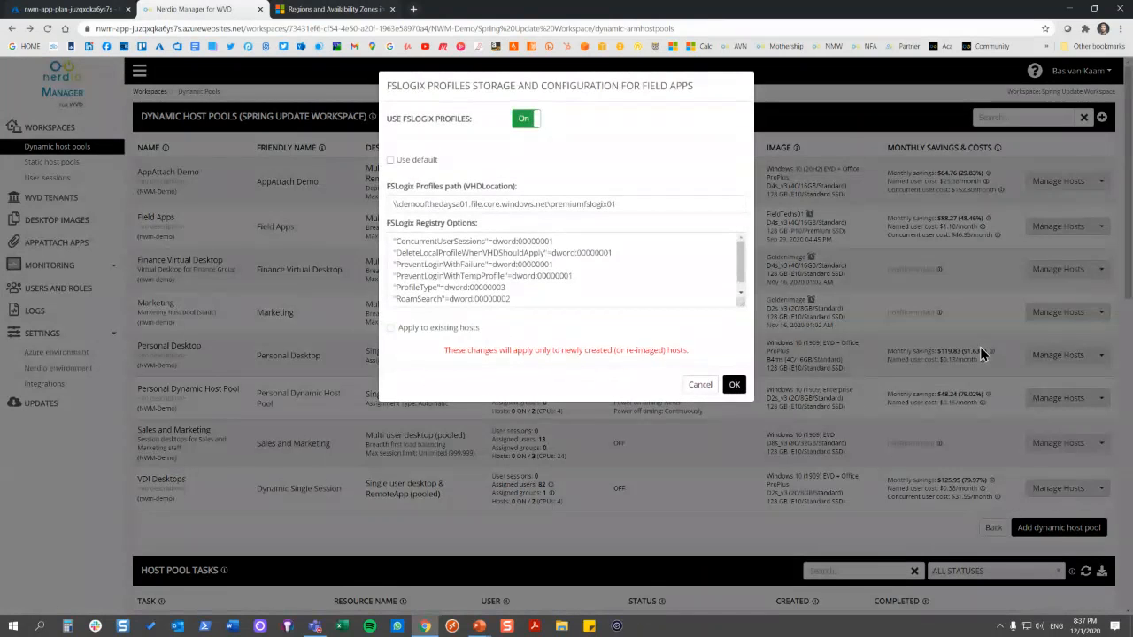
click(523, 126)
click(524, 127)
click(637, 204)
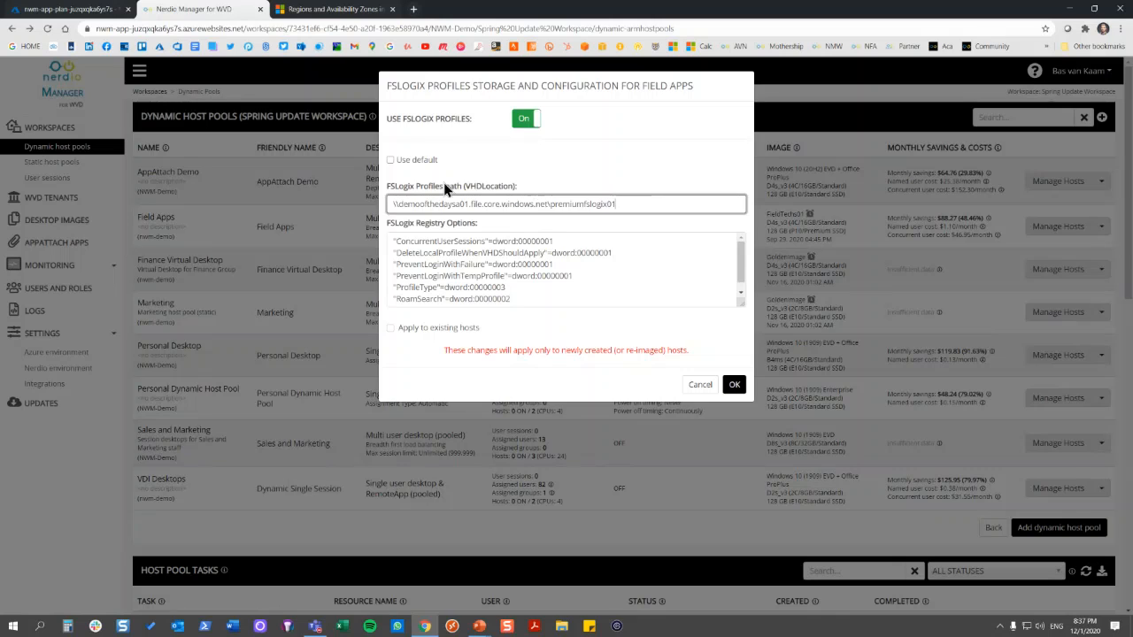
click(390, 160)
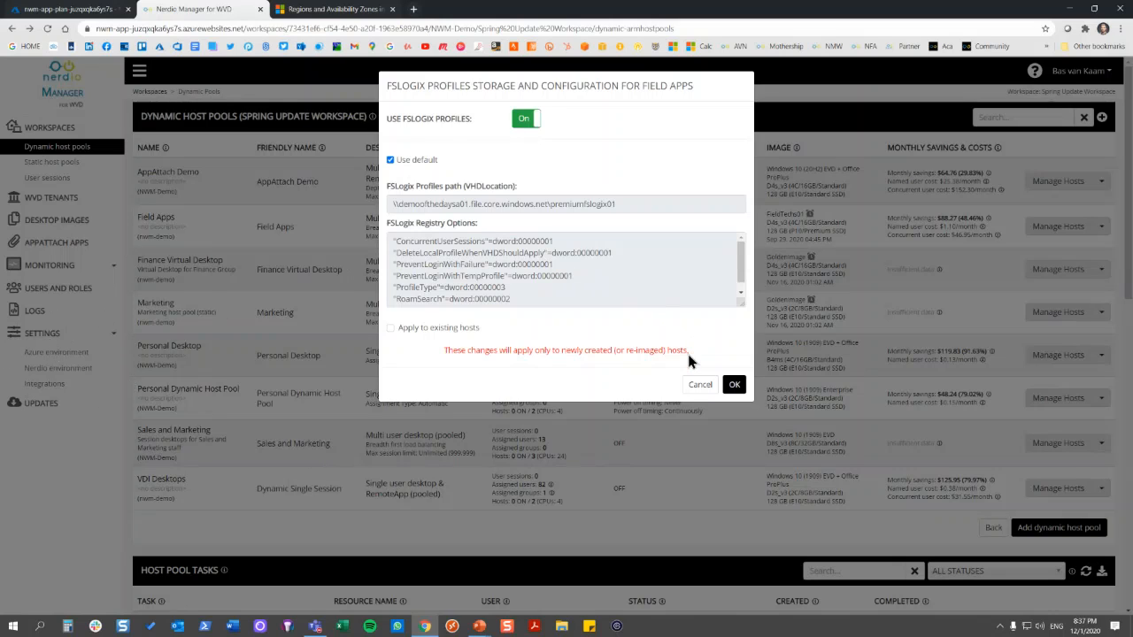
click(697, 386)
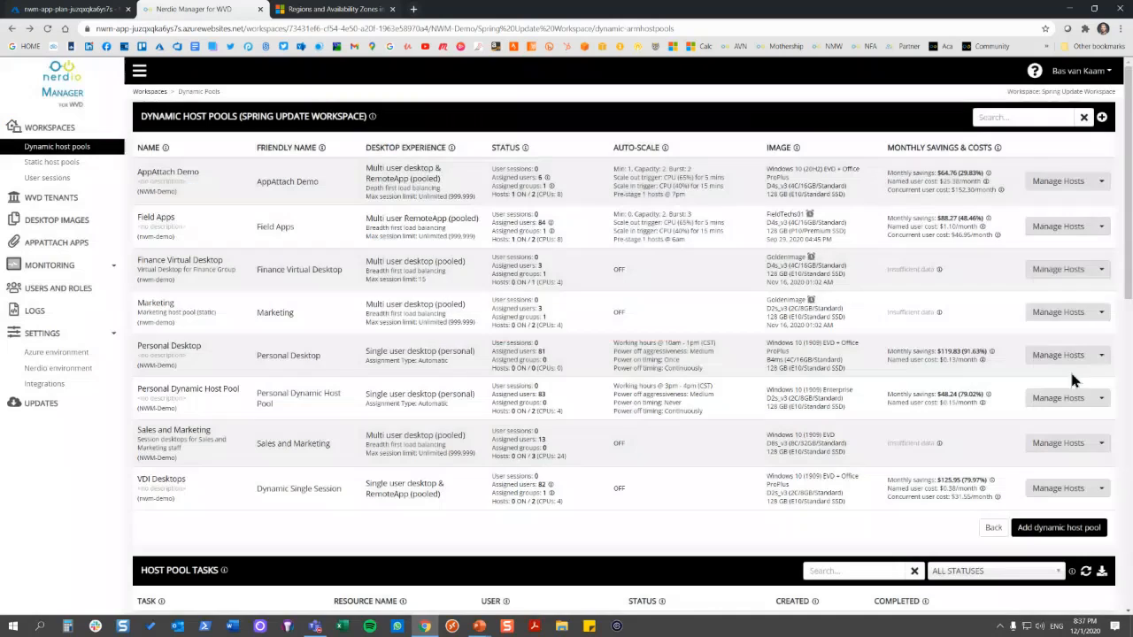
Try enabling user session time limits for the Field Apps pool, review the log-off choices for disconnected sessions, and cancel
click(1101, 227)
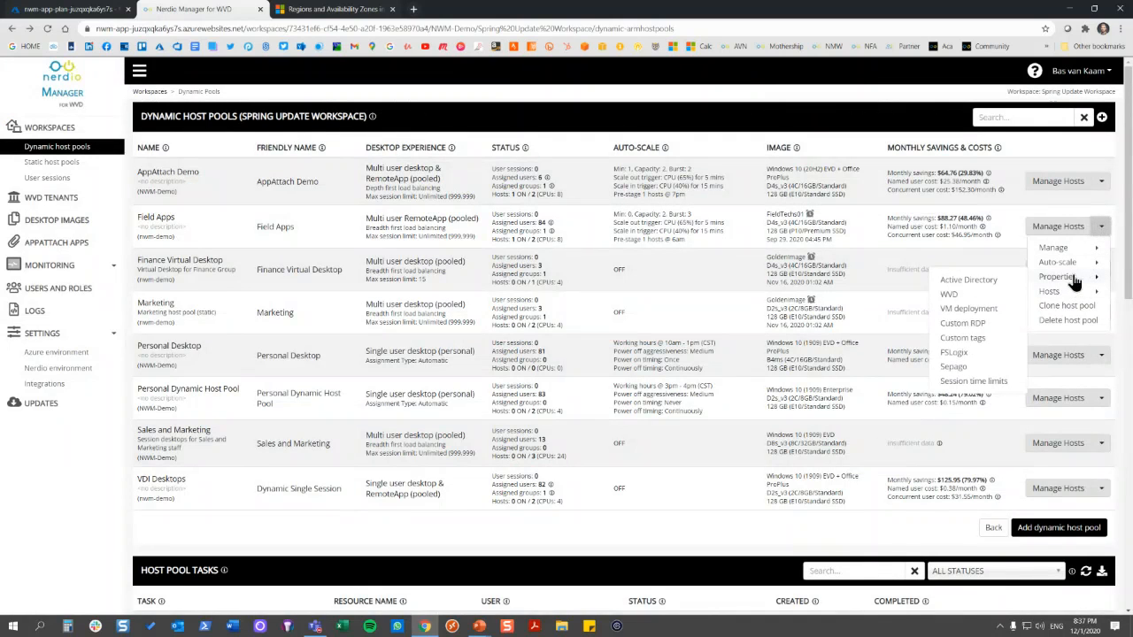
click(973, 383)
click(763, 140)
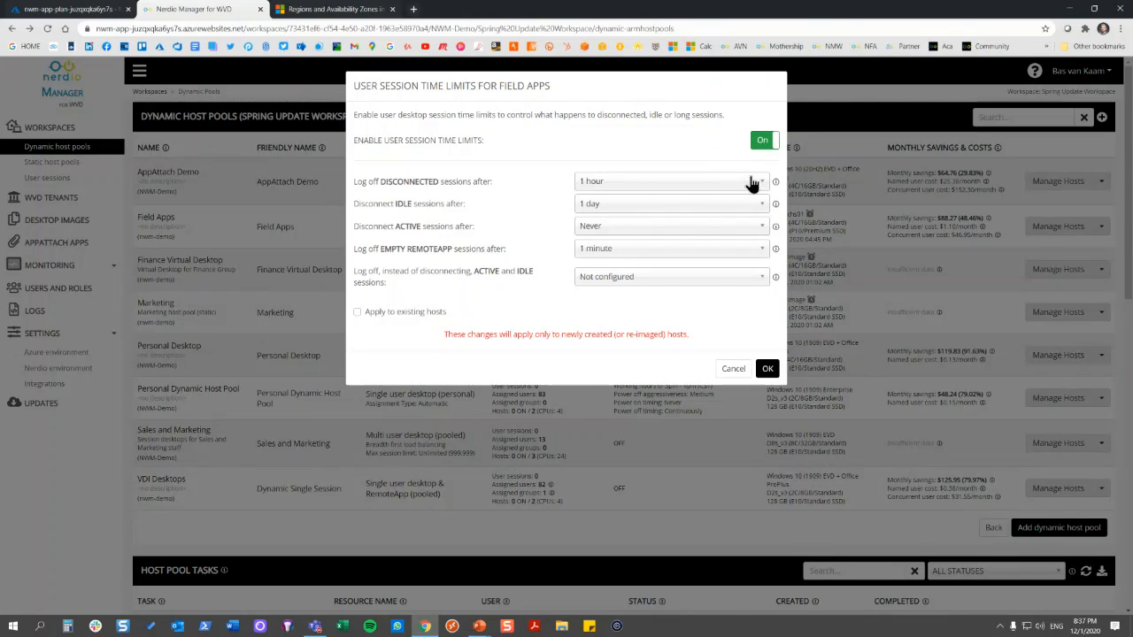
click(750, 181)
drag(758, 232, 758, 296)
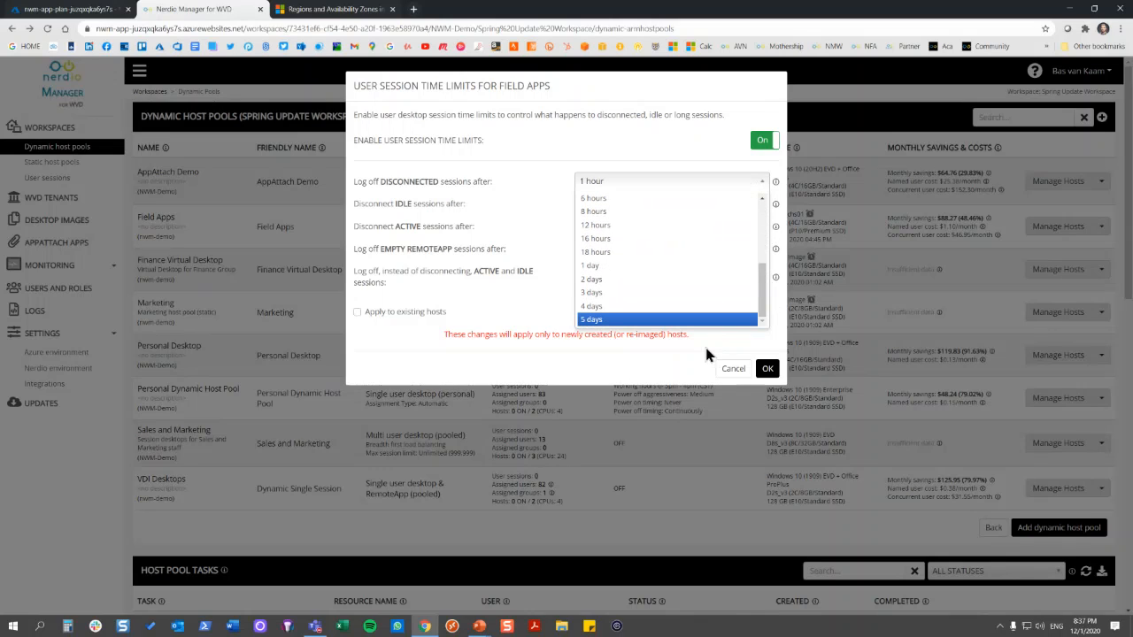
click(707, 354)
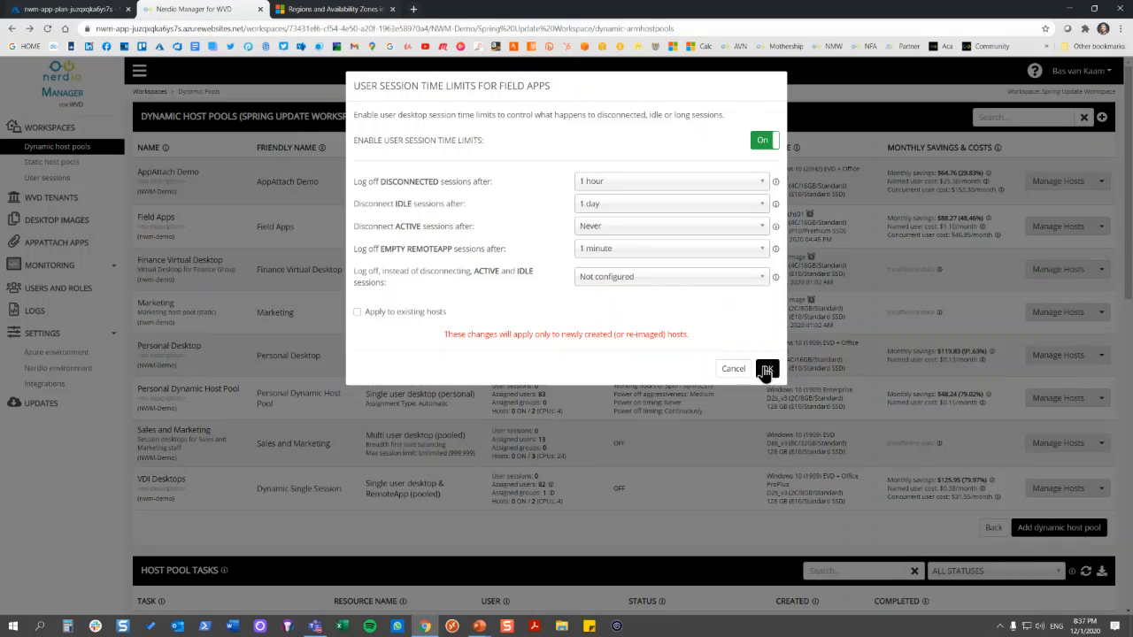
click(733, 370)
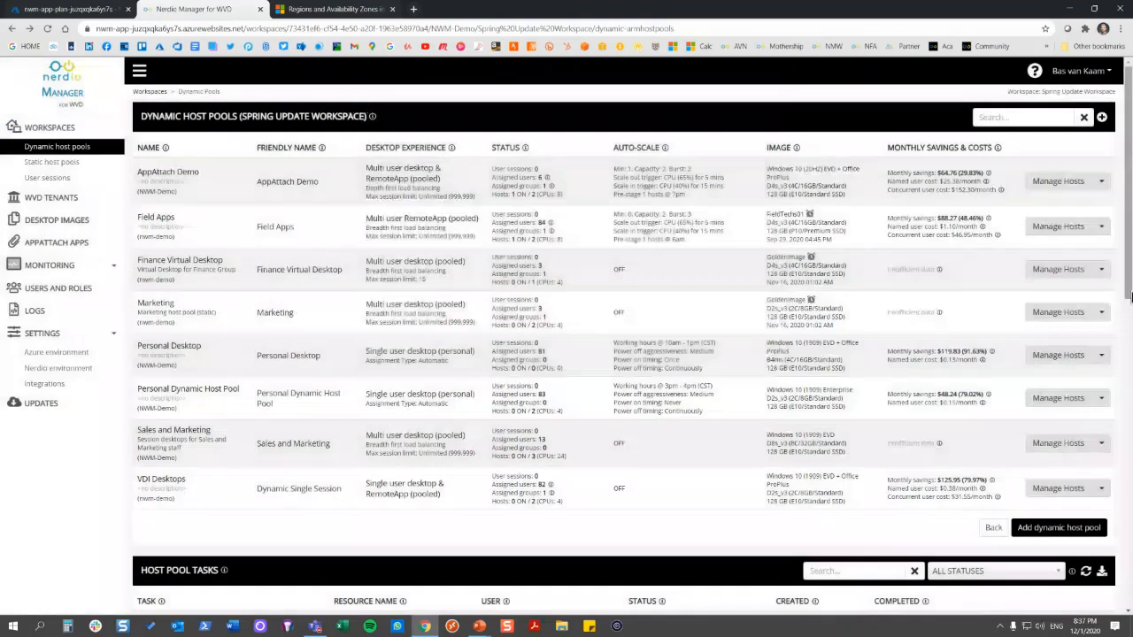
Look over the host actions available for the Field Apps pool and go to the desktop images overview
click(1103, 229)
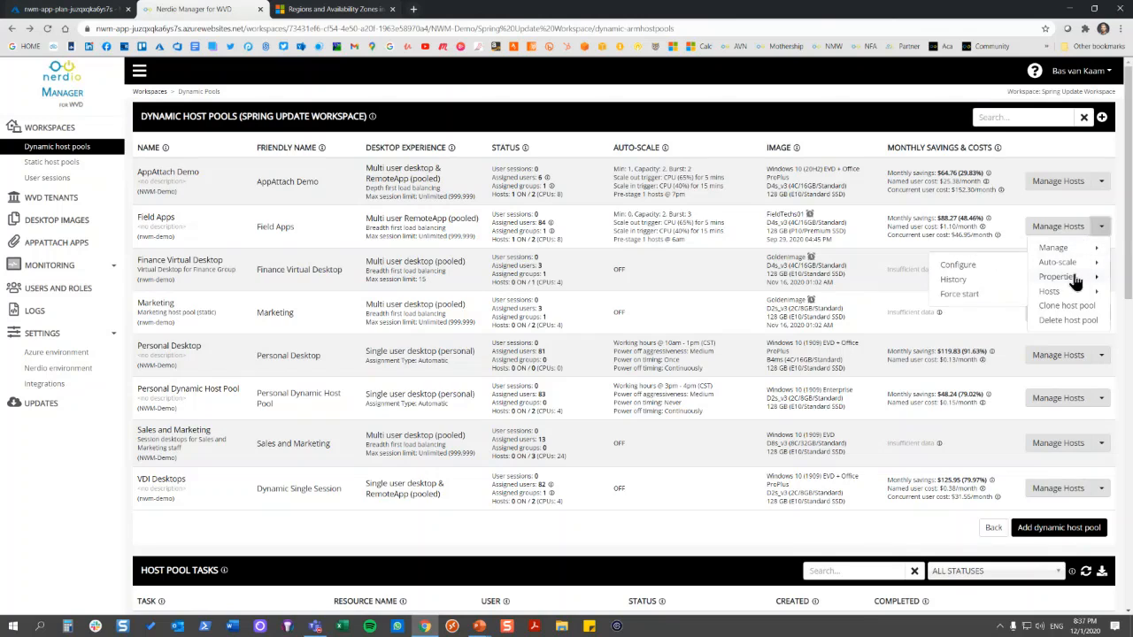
mouse_move(1072, 293)
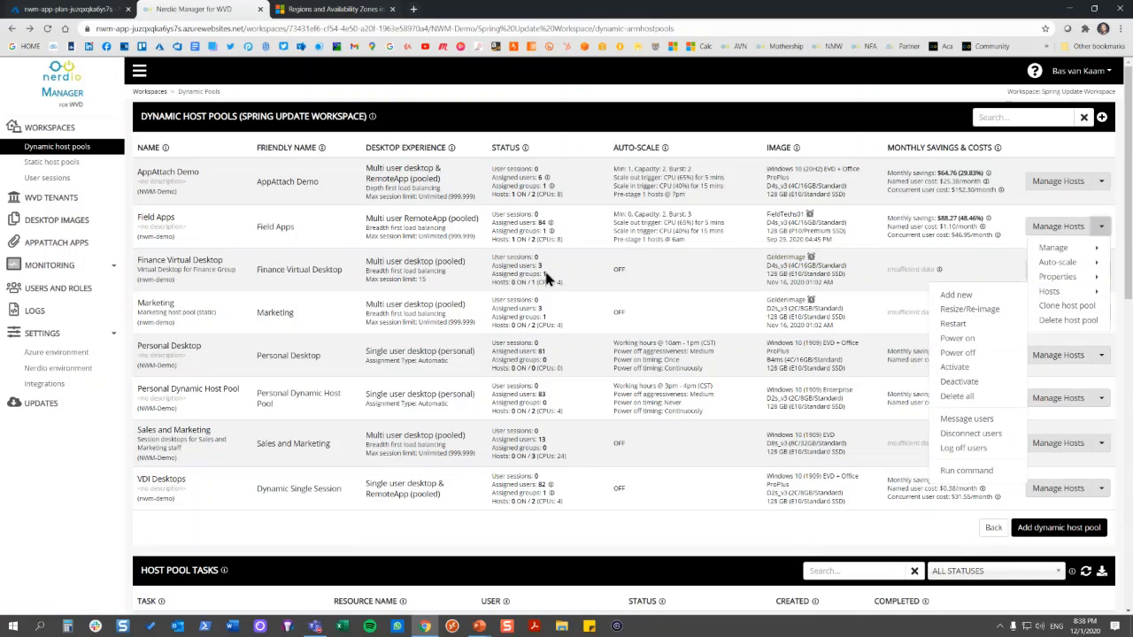
click(75, 227)
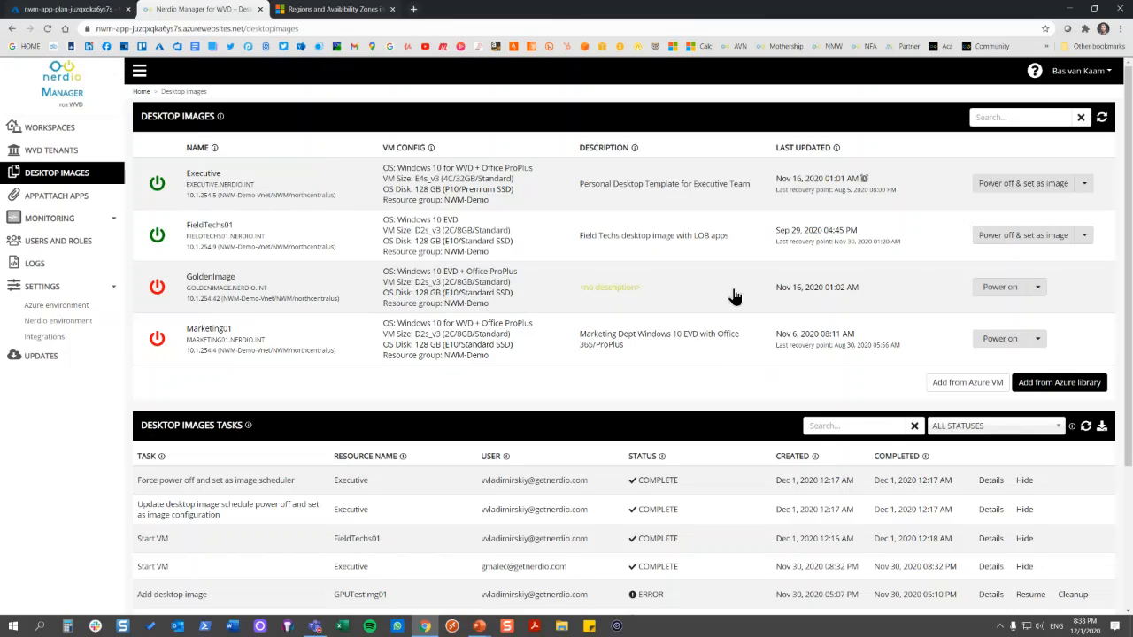
Try out the option to back up the GoldenImage VM before powering it on, and cancel the power-on
click(994, 290)
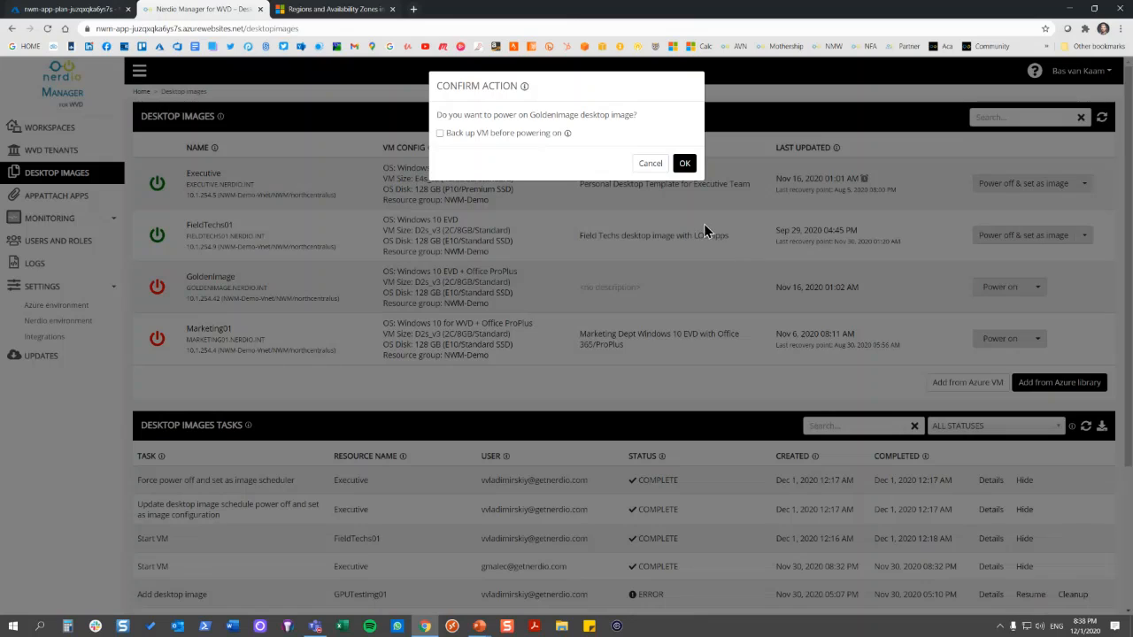
click(440, 133)
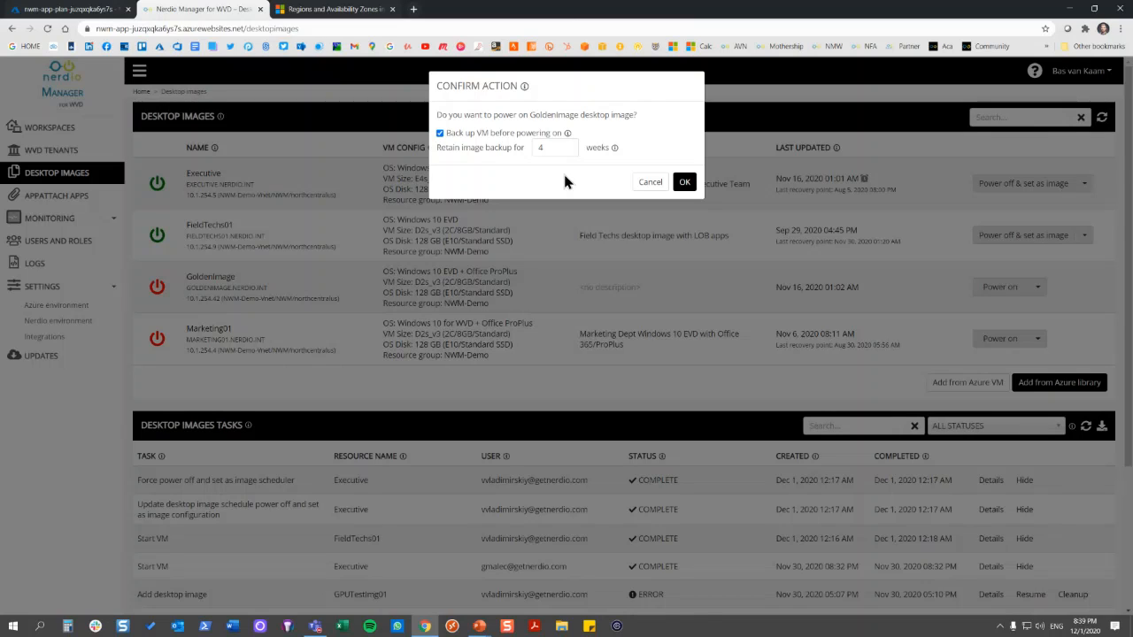
click(648, 183)
Review the recovery points available for restoring the FieldTechs01 desktop image, and cancel the restore
click(1084, 236)
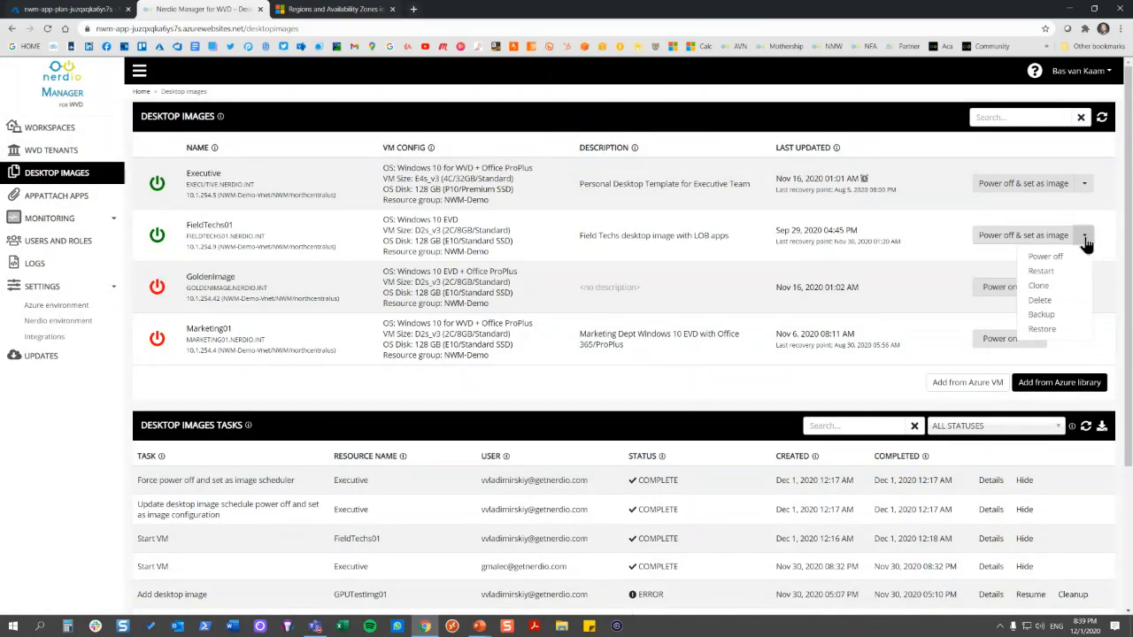
click(1063, 327)
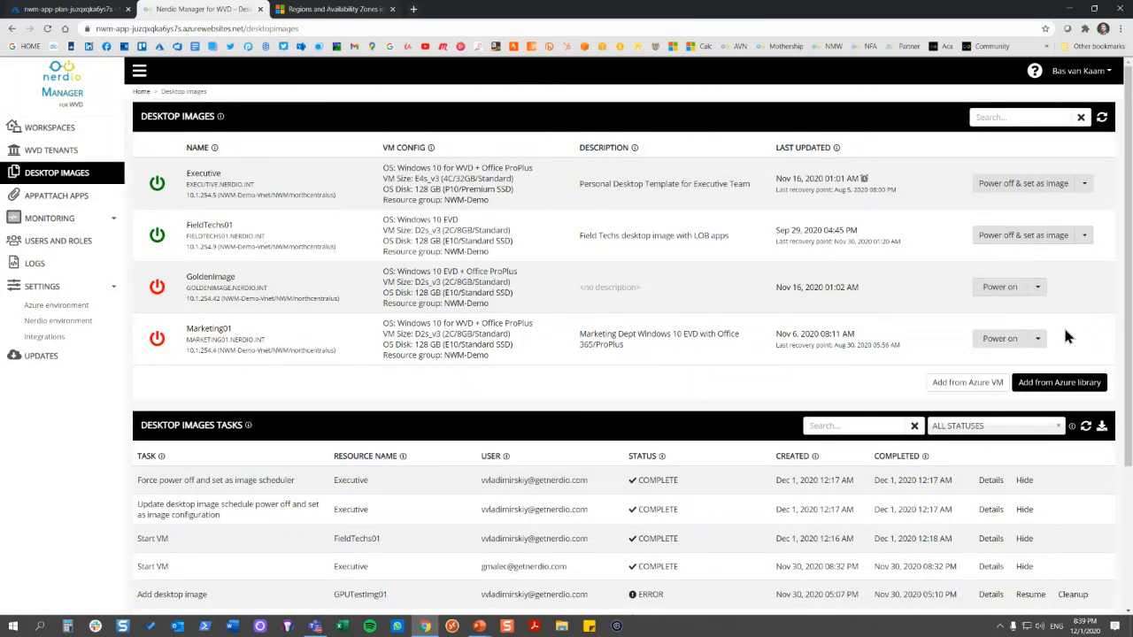
click(682, 174)
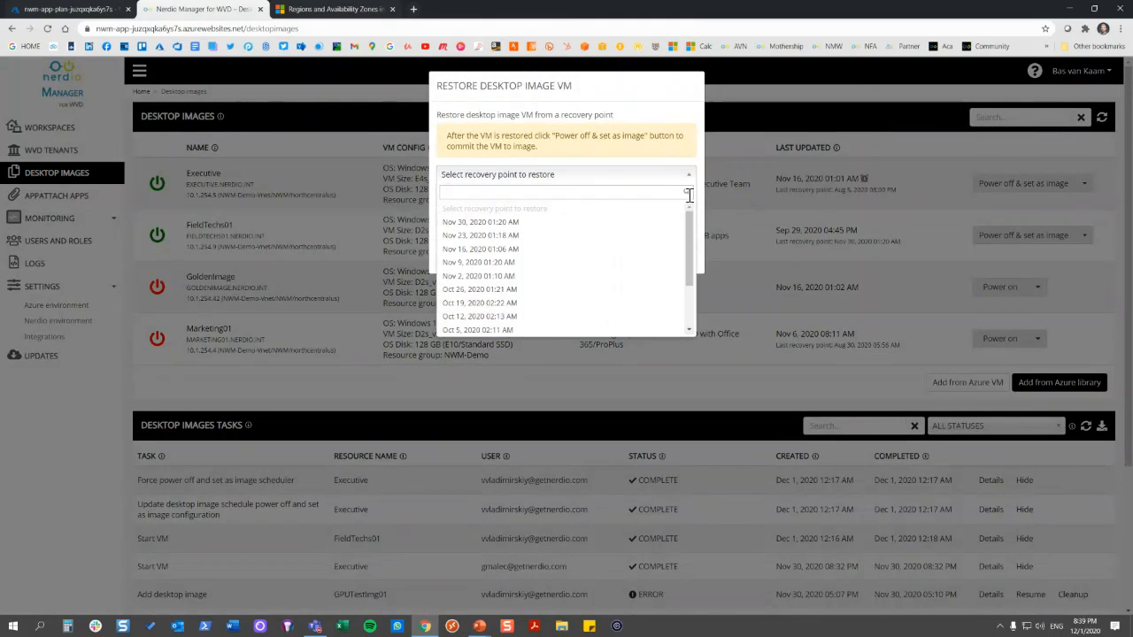
drag(690, 228, 692, 262)
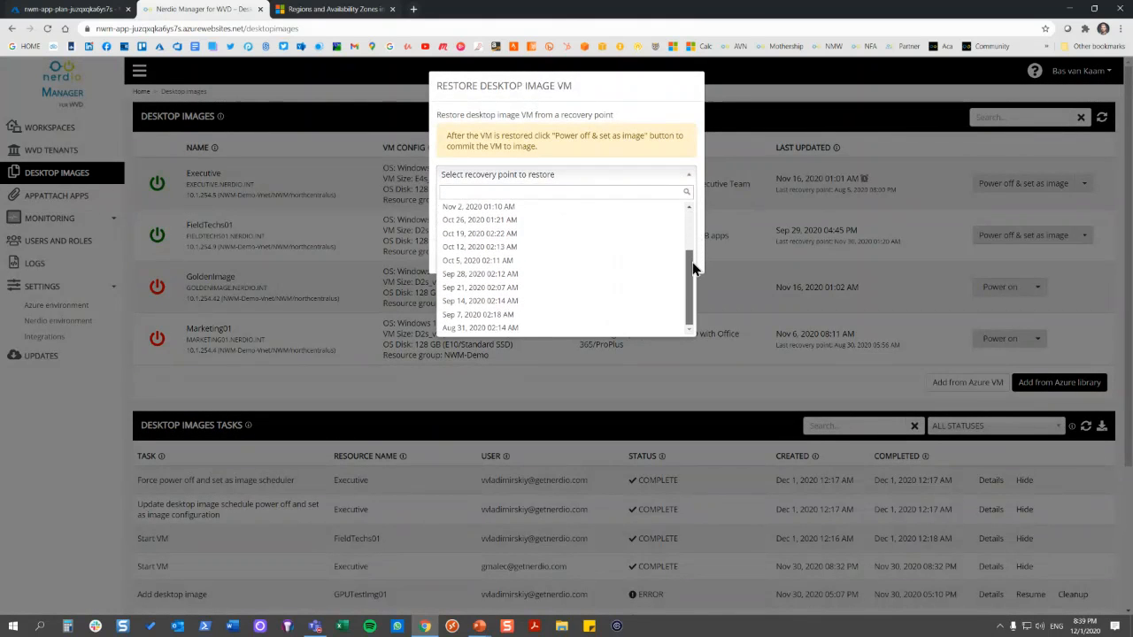
click(615, 131)
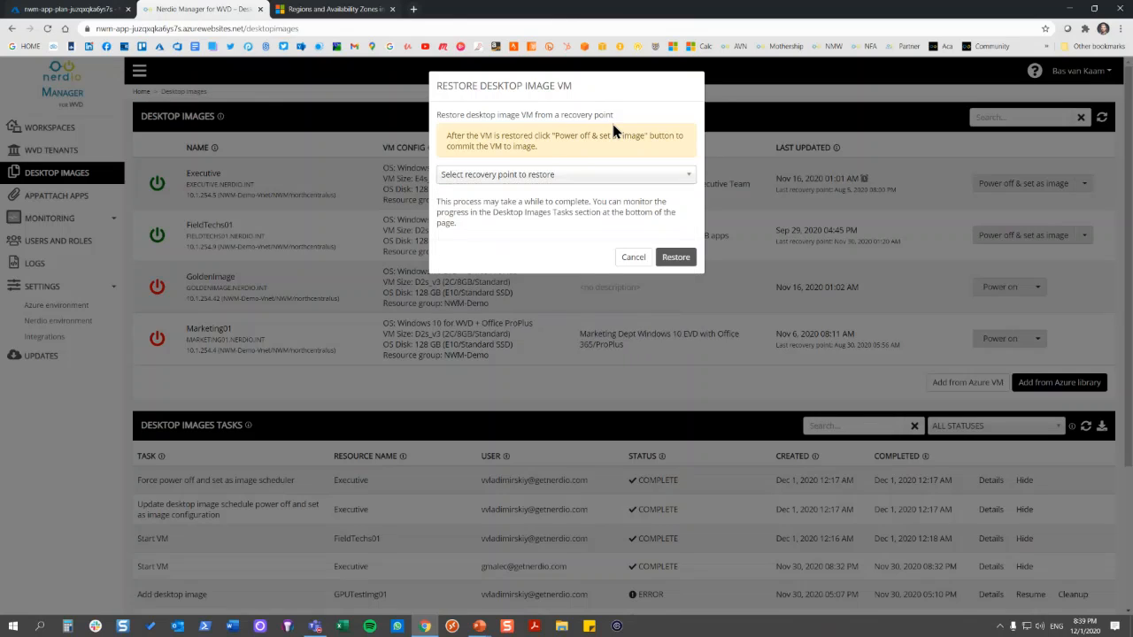
click(634, 257)
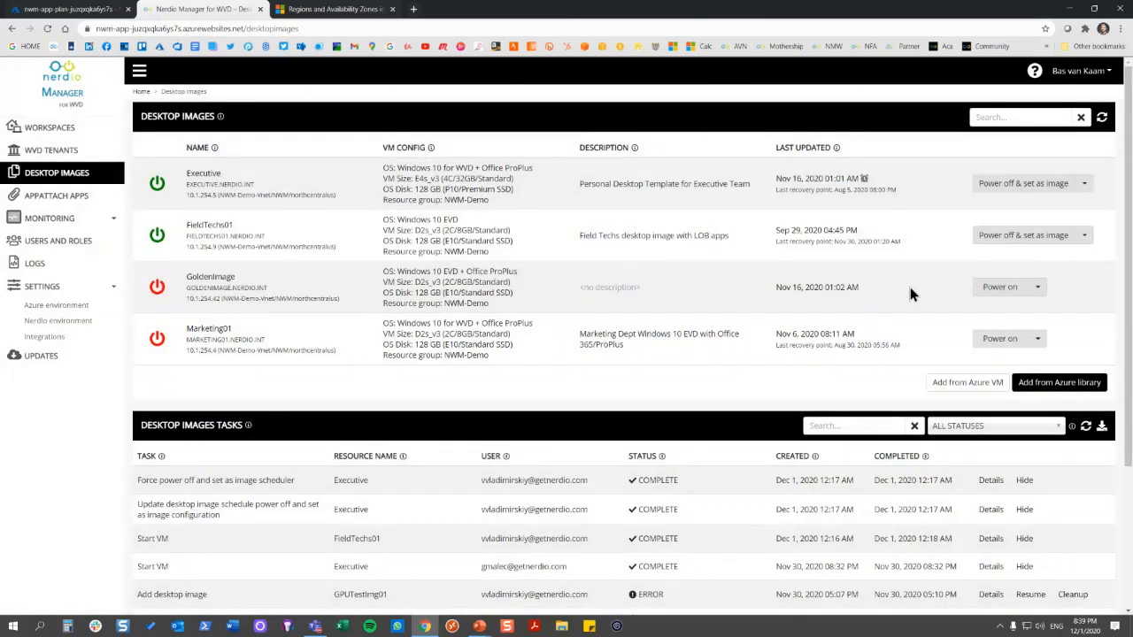
Review the backup and clone options for the FieldTechs01 desktop image, and close the clone settings without cloning
click(1085, 238)
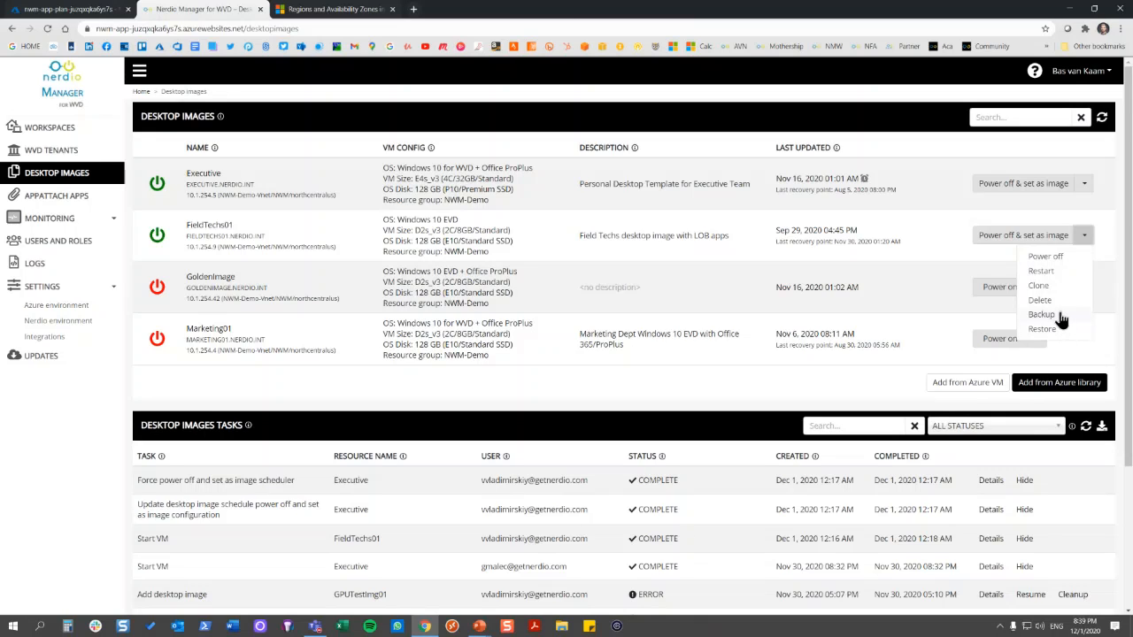
click(1066, 285)
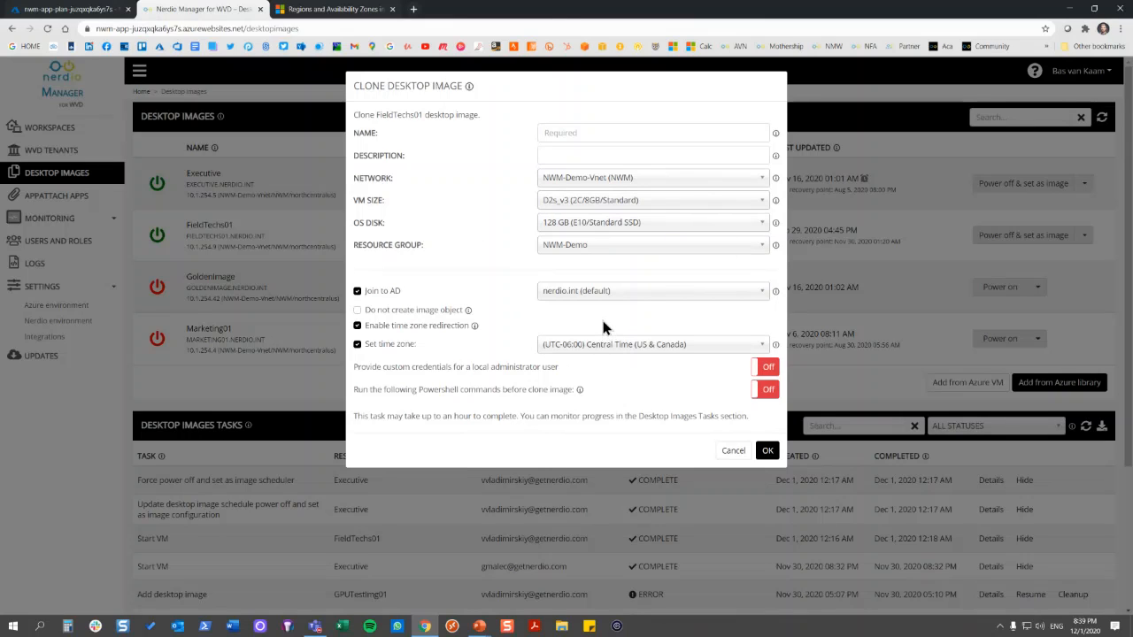
click(734, 452)
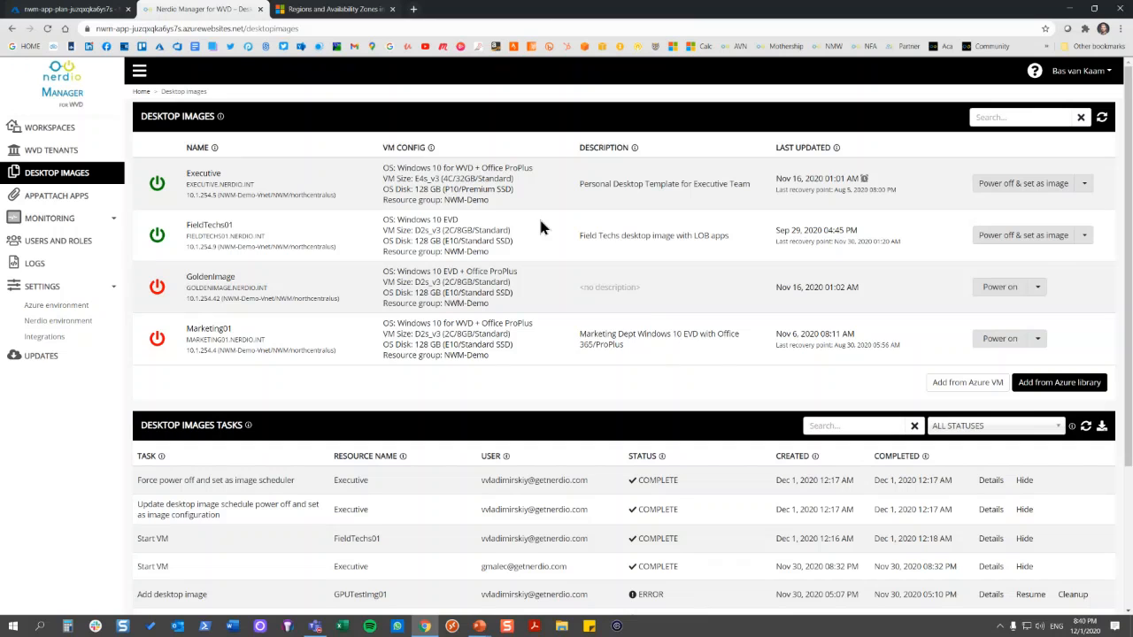
Try enabling PowerShell commands and custom local administrator credentials when adding an image from an Azure VM, and cancel
click(977, 381)
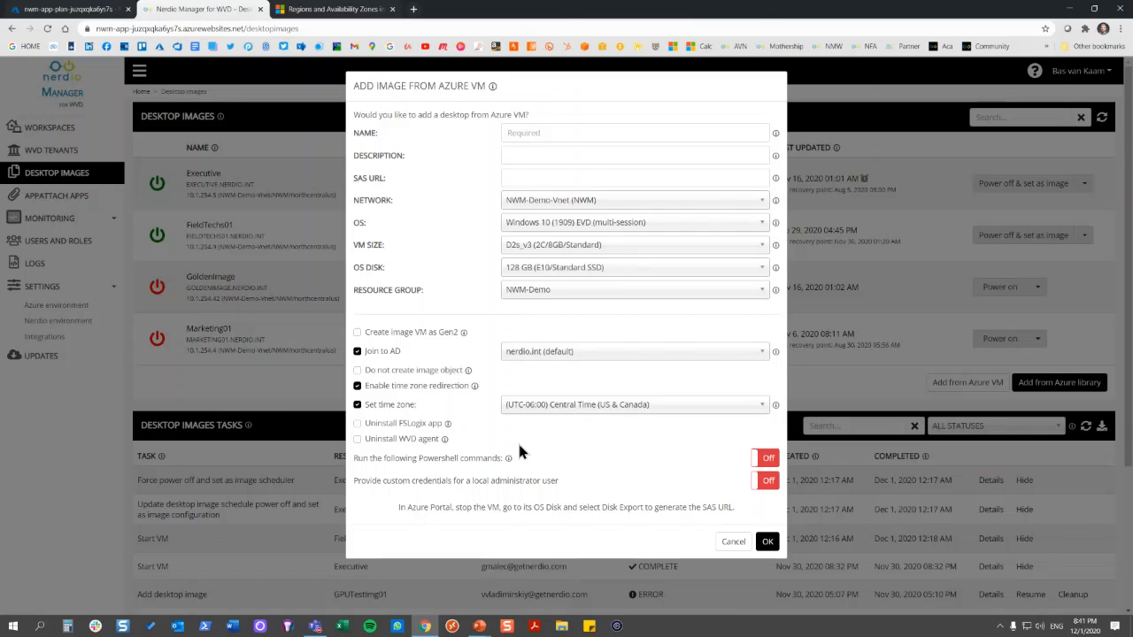
click(767, 460)
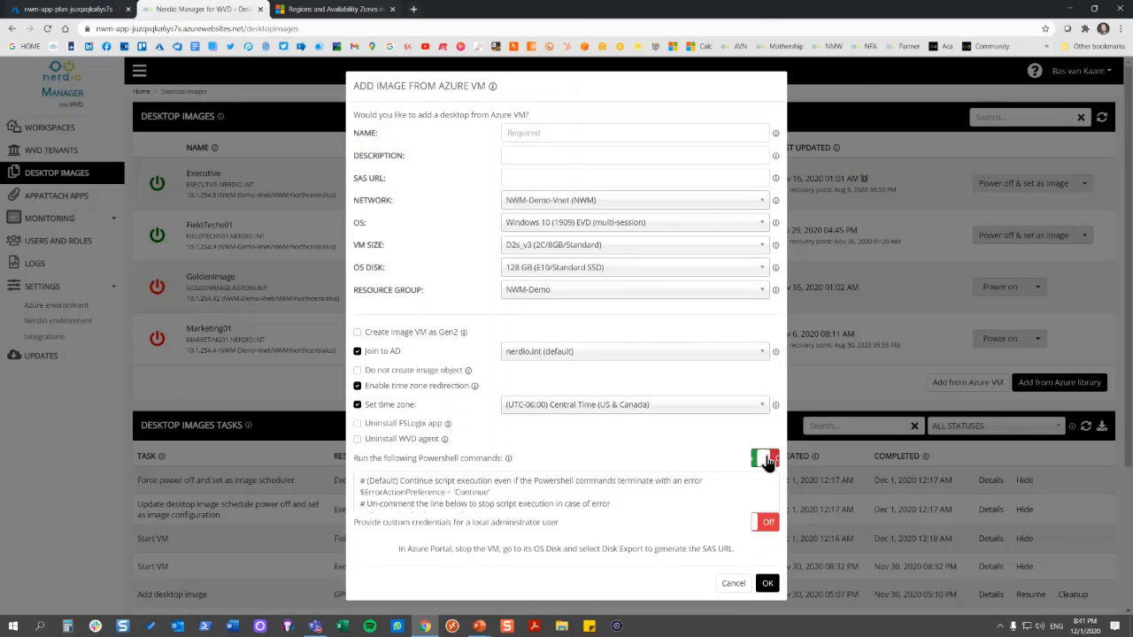
click(760, 573)
scroll(660, 423, down, 3)
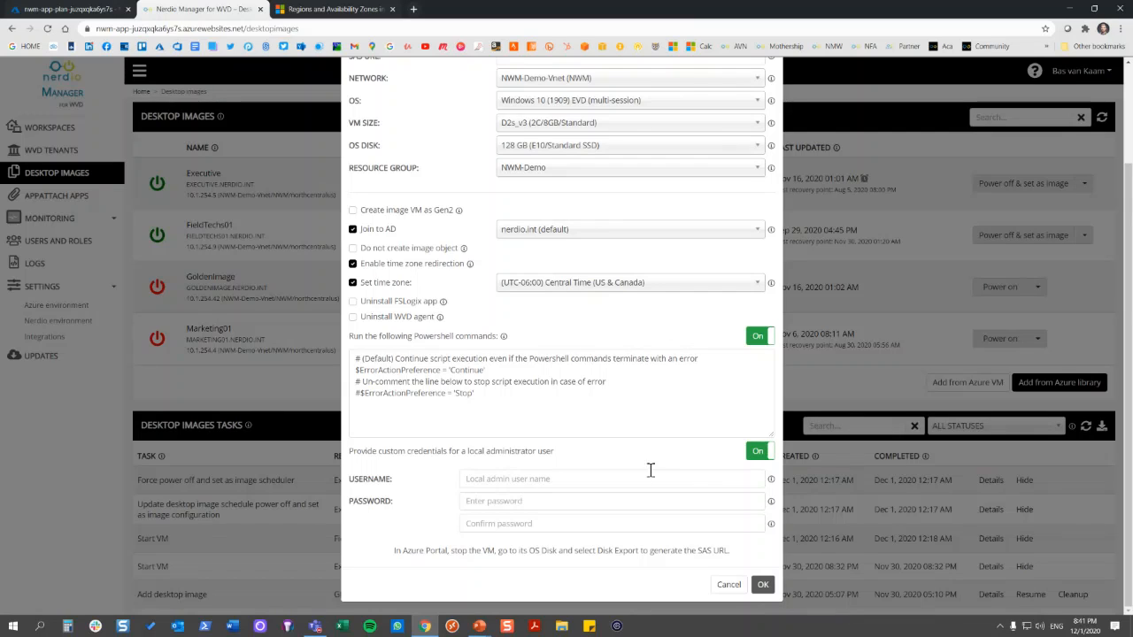
click(728, 586)
Review the Azure Marketplace, custom and shared gallery images offered when adding a desktop image from the Azure library, and cancel
click(1073, 386)
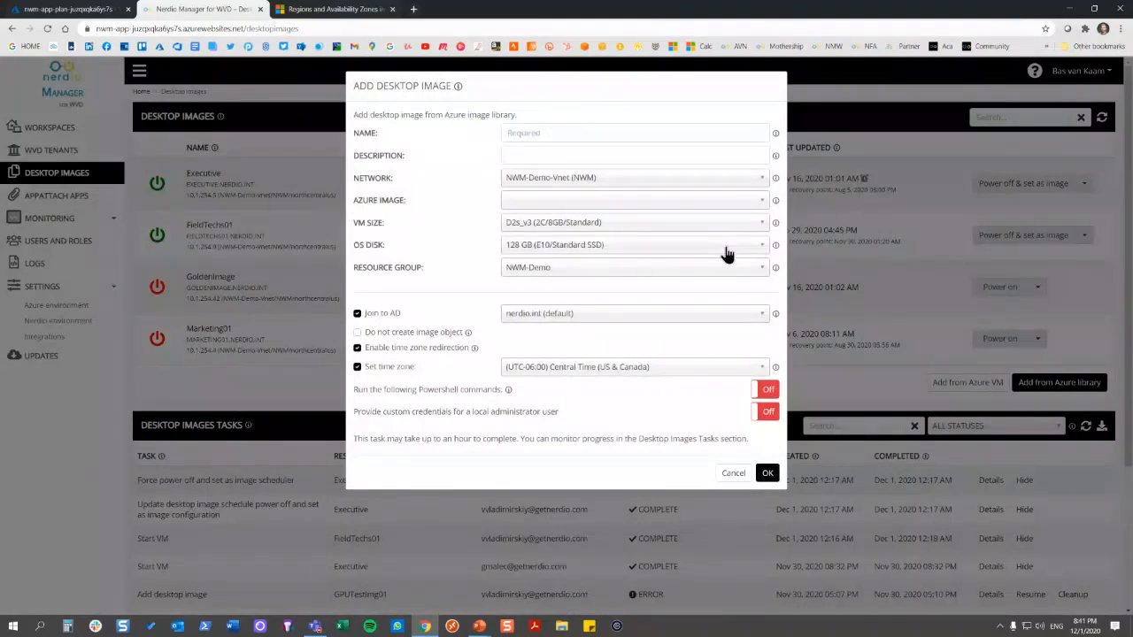
click(763, 206)
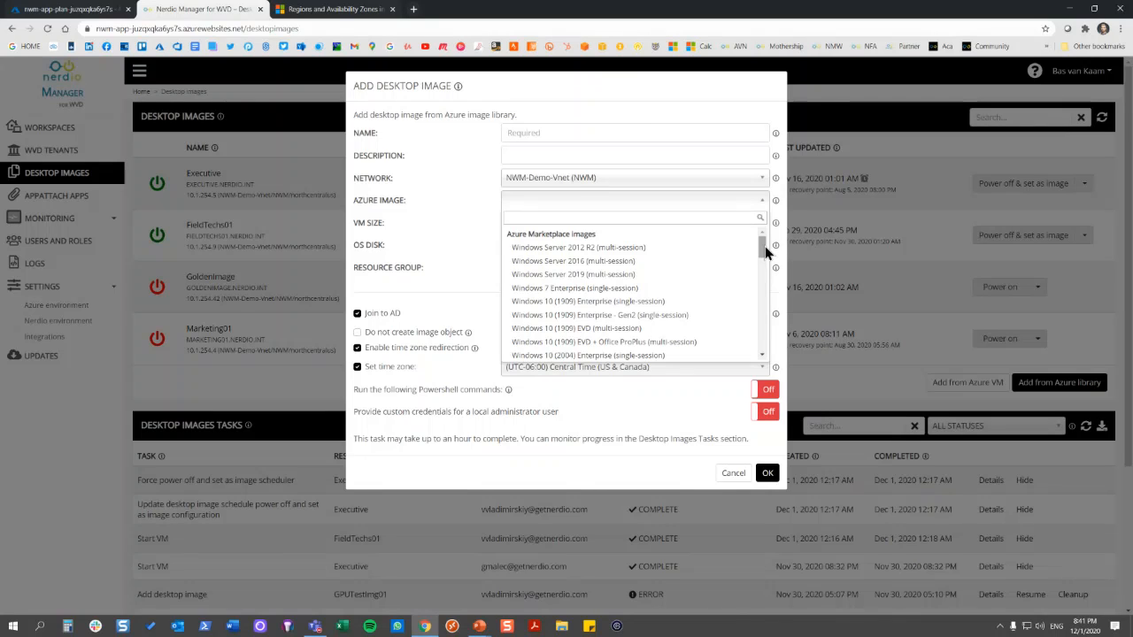
drag(761, 248, 763, 267)
scroll(761, 267, down, 2)
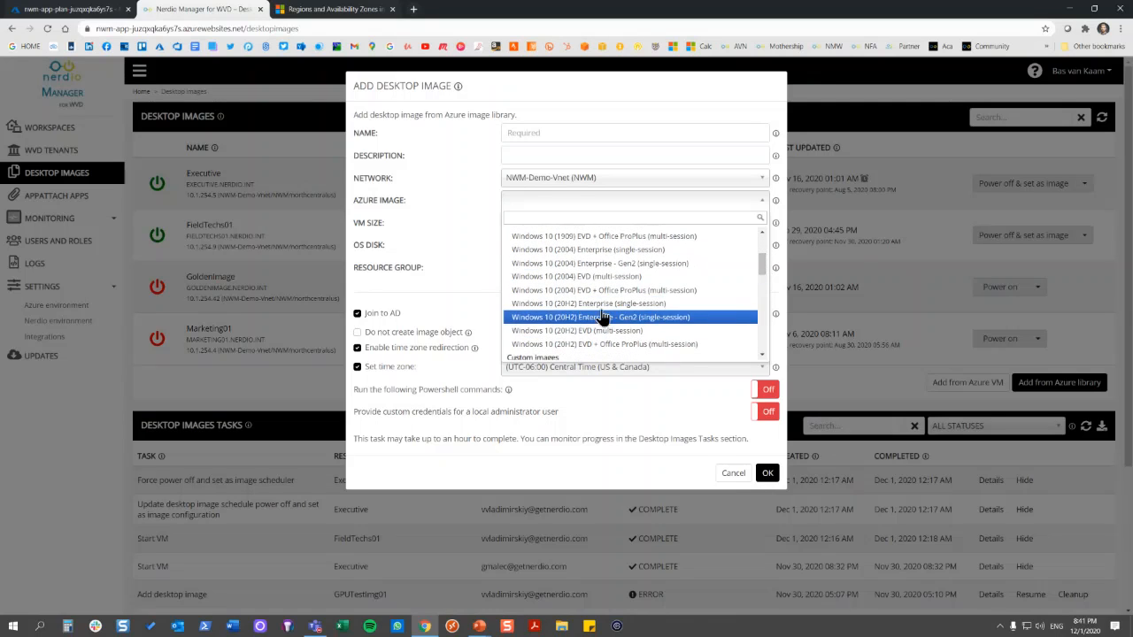
drag(764, 267, 762, 285)
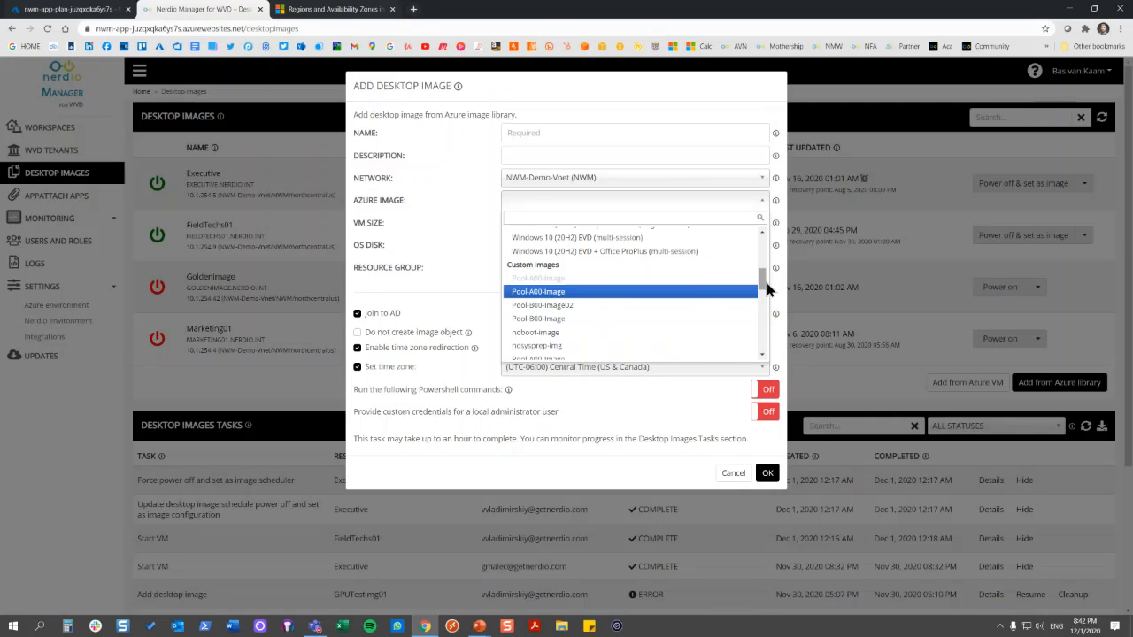
drag(763, 281, 763, 345)
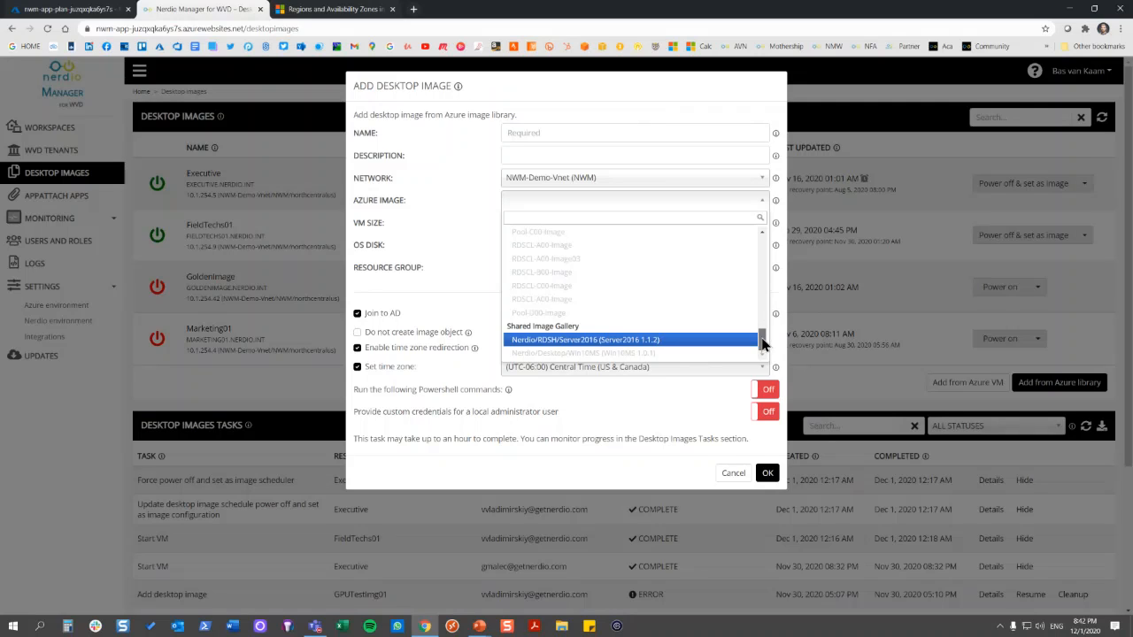
mouse_move(763, 343)
mouse_down()
mouse_move(765, 306)
mouse_move(766, 348)
mouse_up()
click(731, 473)
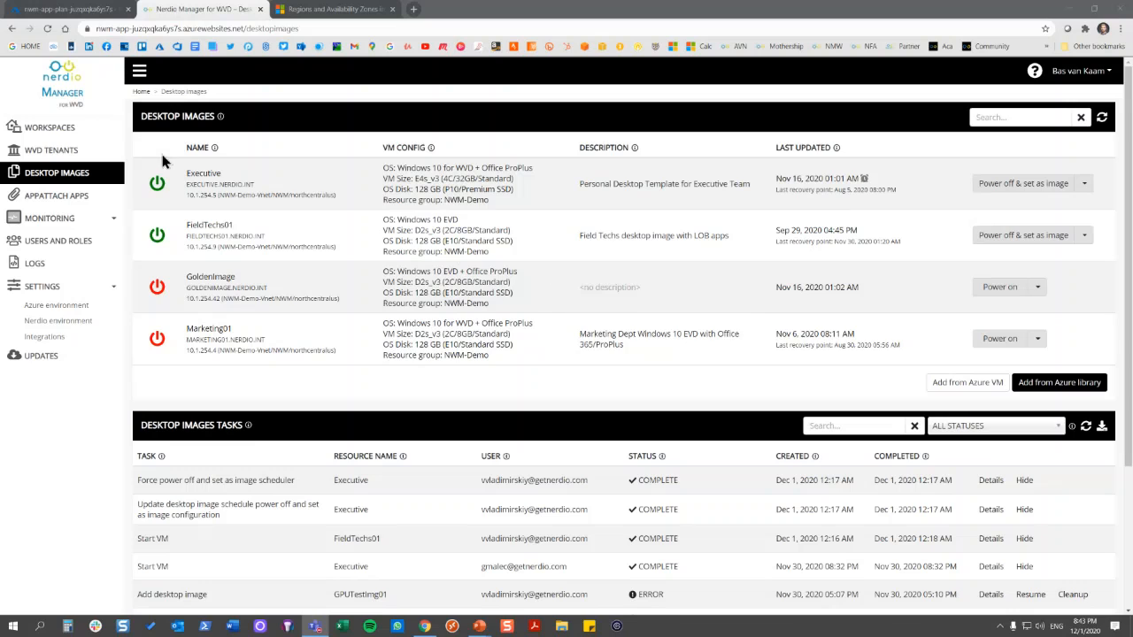
Open the resize or re-image settings for the Field Apps dynamic host pool in the Spring Update Workspace
click(97, 129)
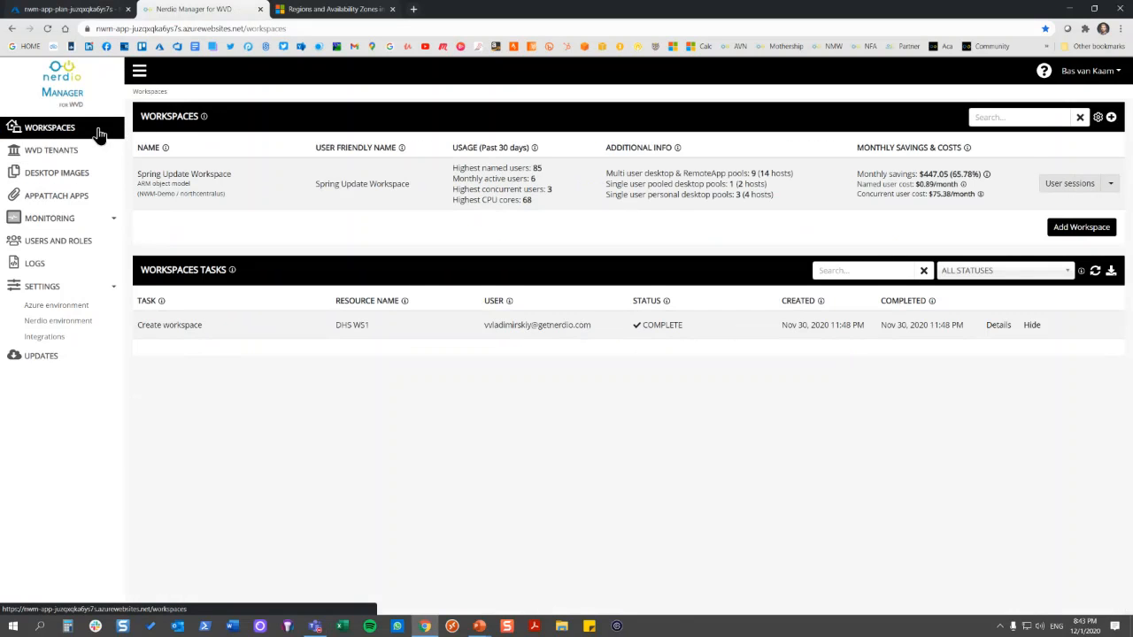
click(222, 177)
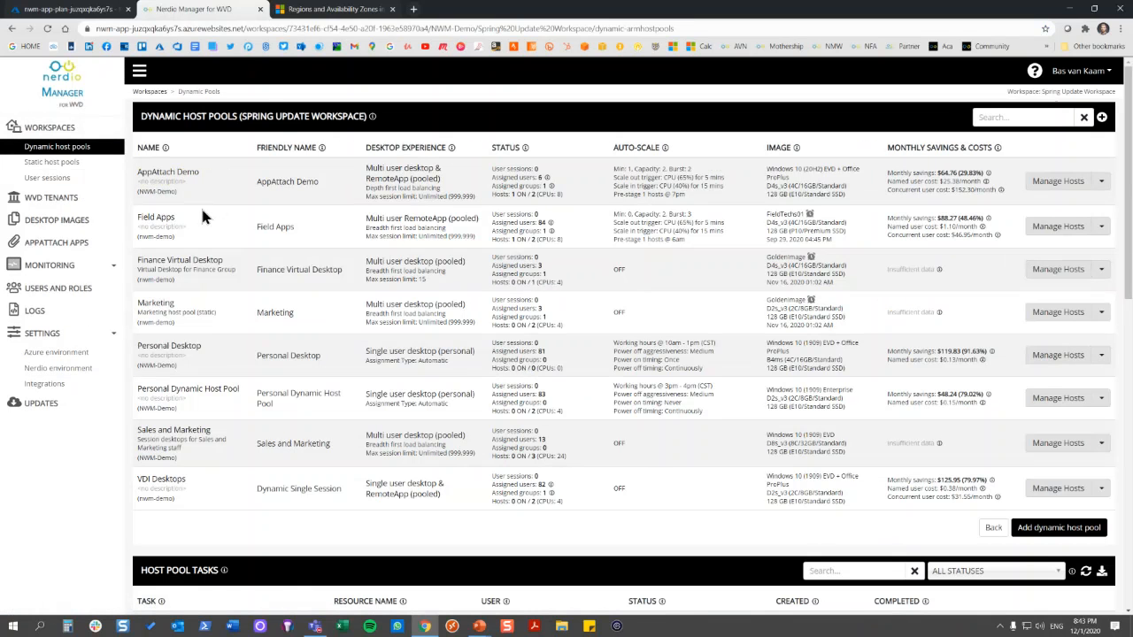
click(1102, 227)
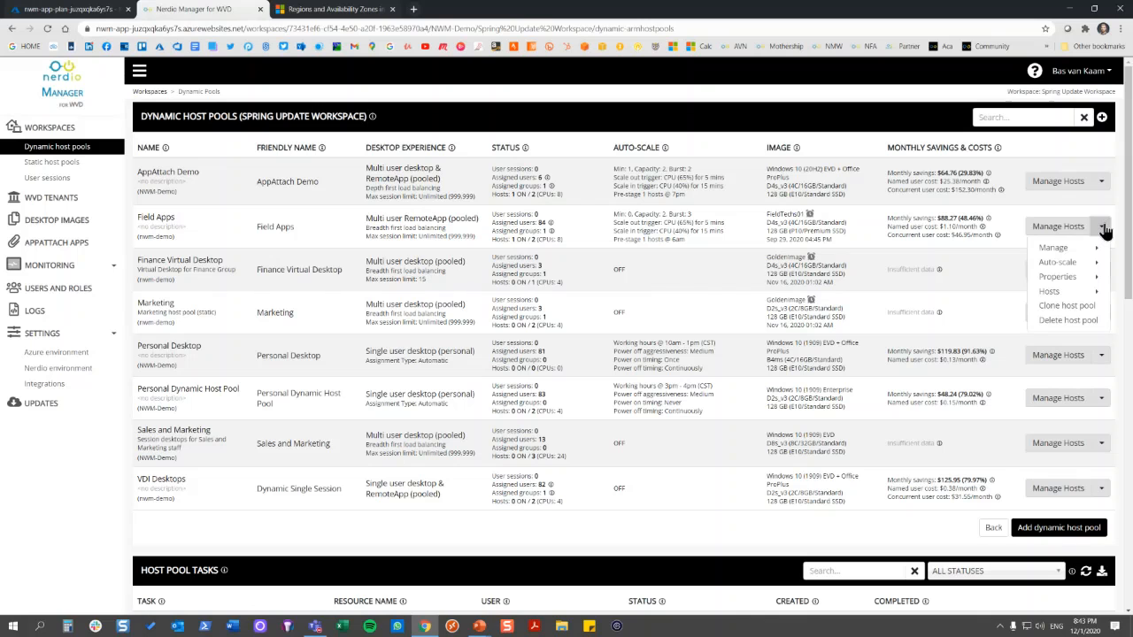
mouse_move(1073, 292)
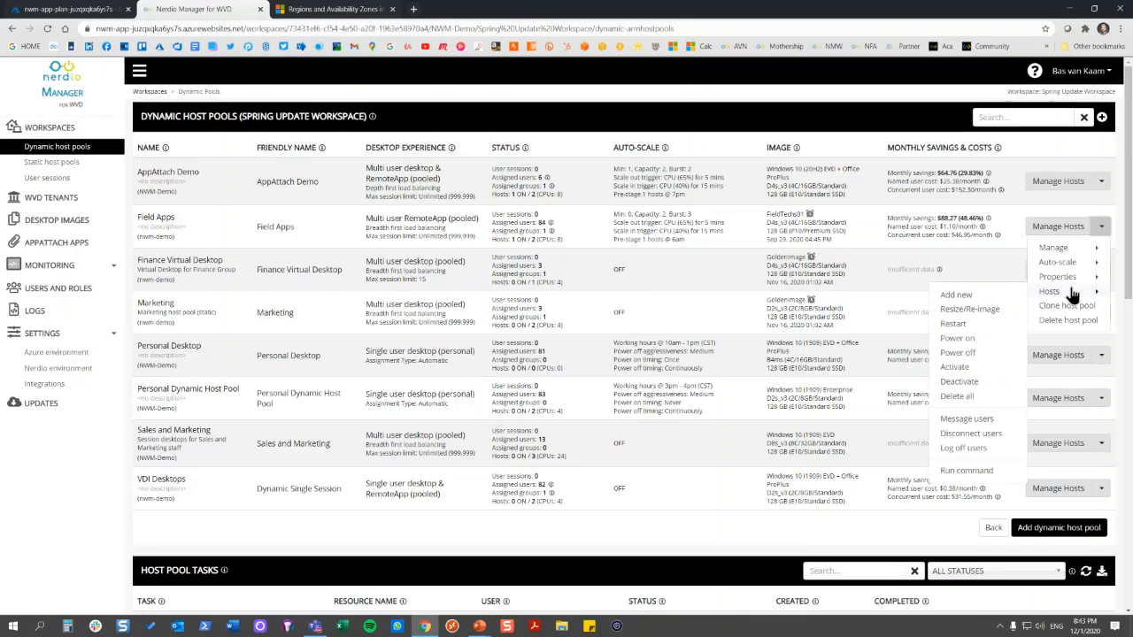
click(991, 309)
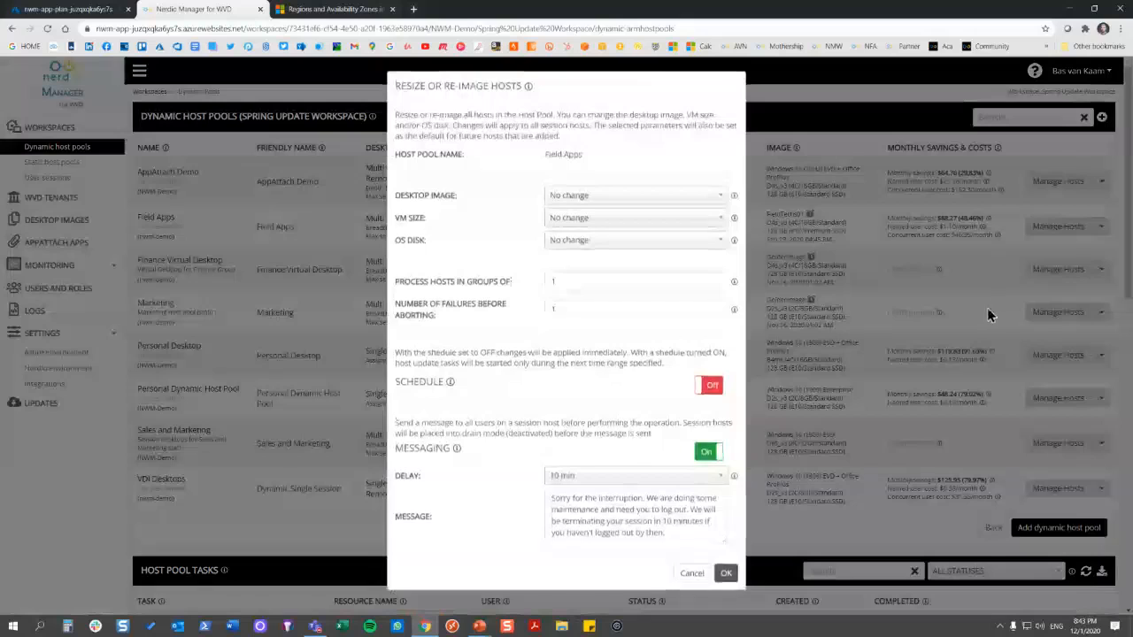
Try selecting the FieldTechs01 desktop image for the Field Apps hosts and processing them in groups of 5
click(716, 197)
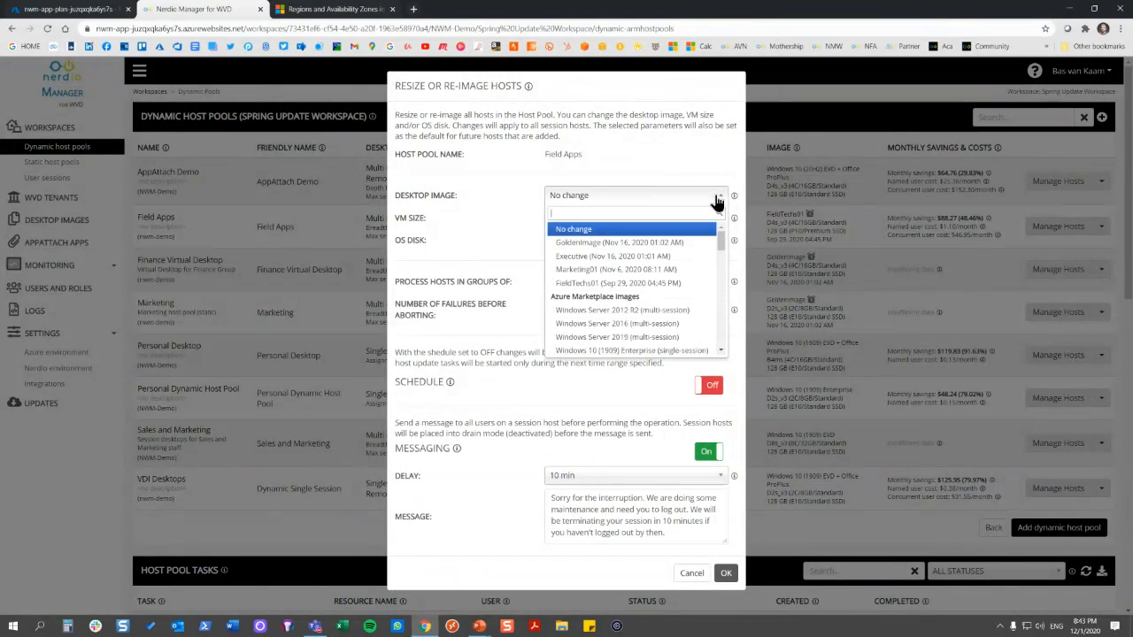
click(684, 282)
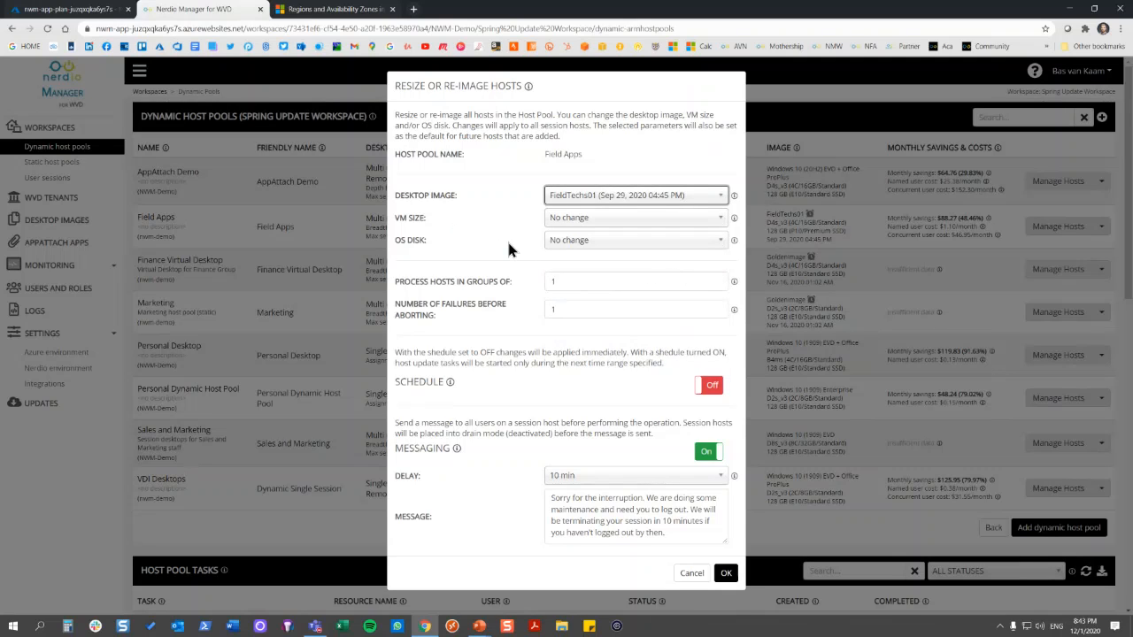
click(719, 280)
click(719, 280)
click(719, 279)
click(719, 280)
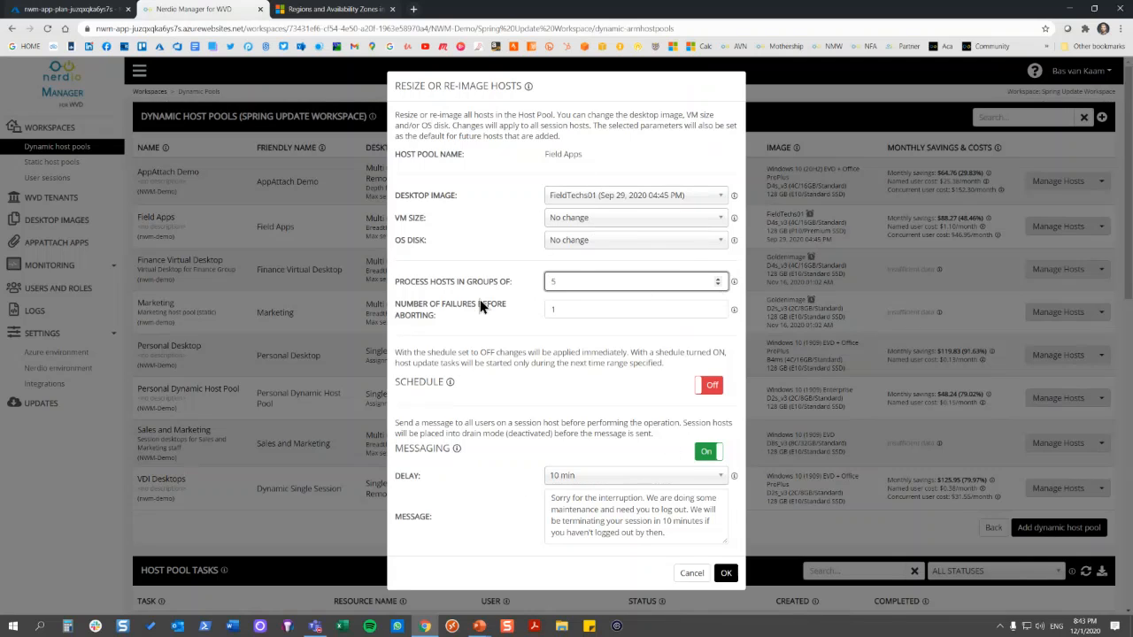
Try enabling a schedule for the Field Apps re-image, review the repeat and message delay options, and cancel the operation
click(713, 385)
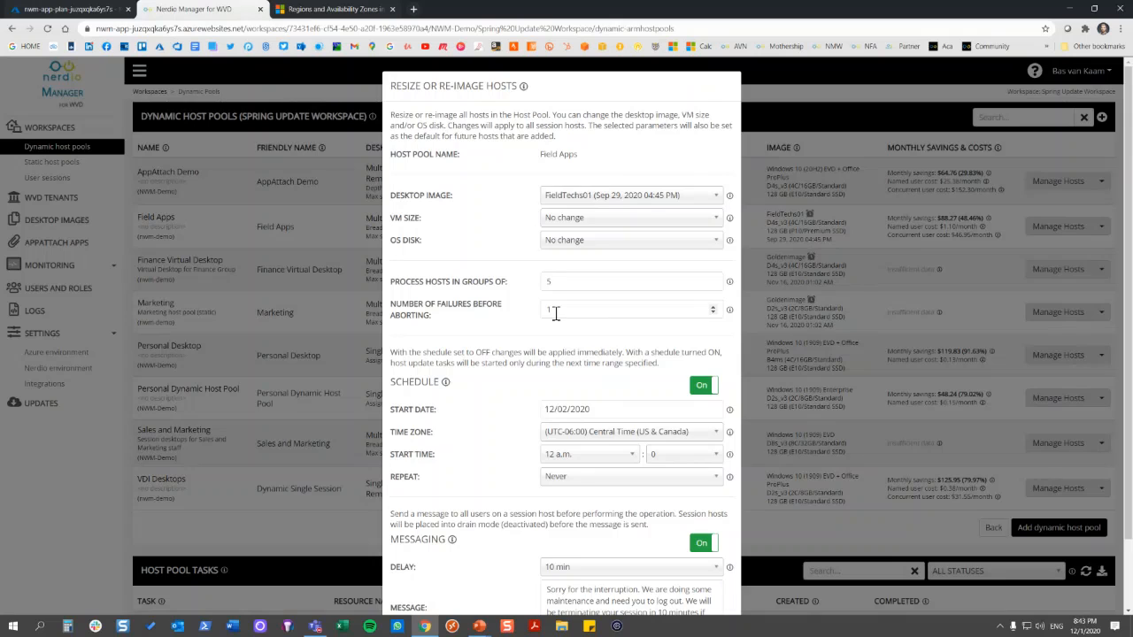
click(644, 479)
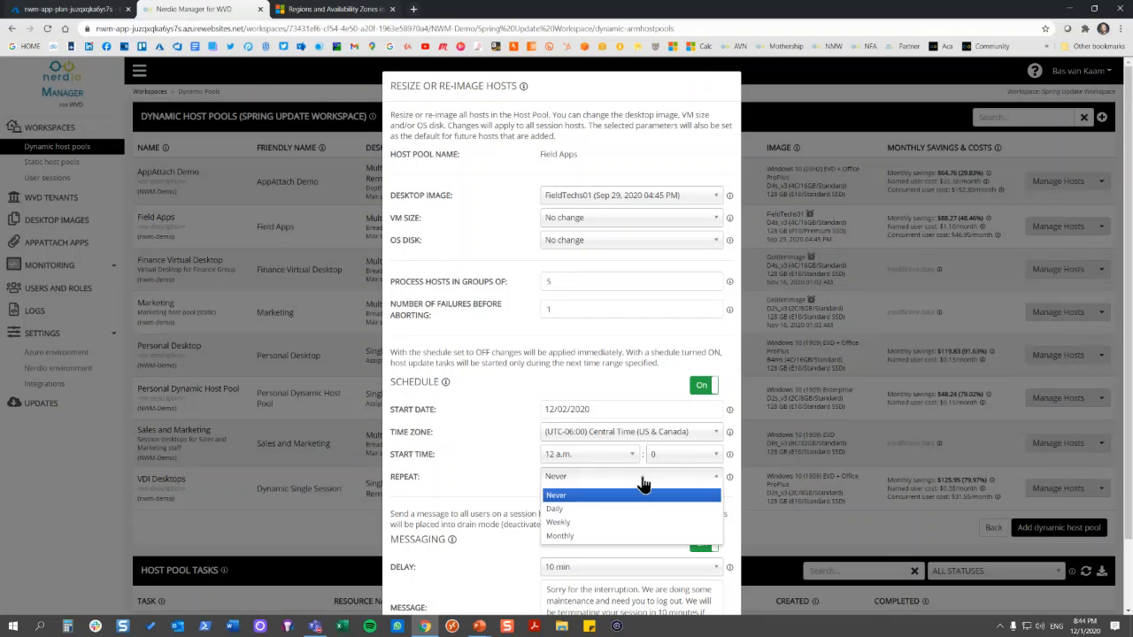
click(494, 432)
scroll(643, 431, down, 1)
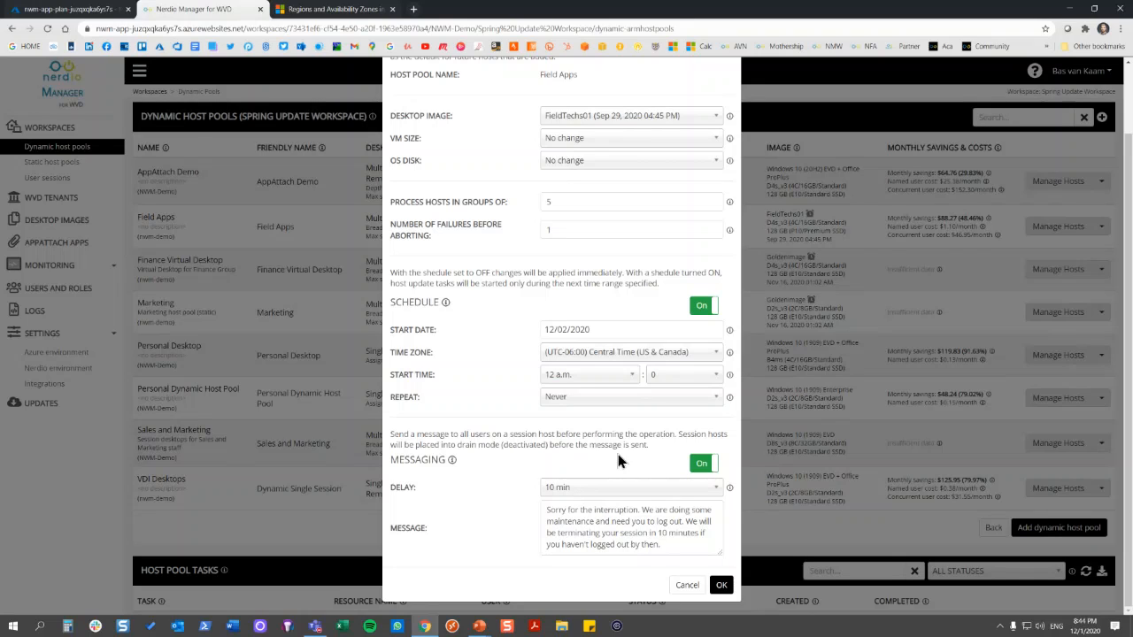
click(634, 494)
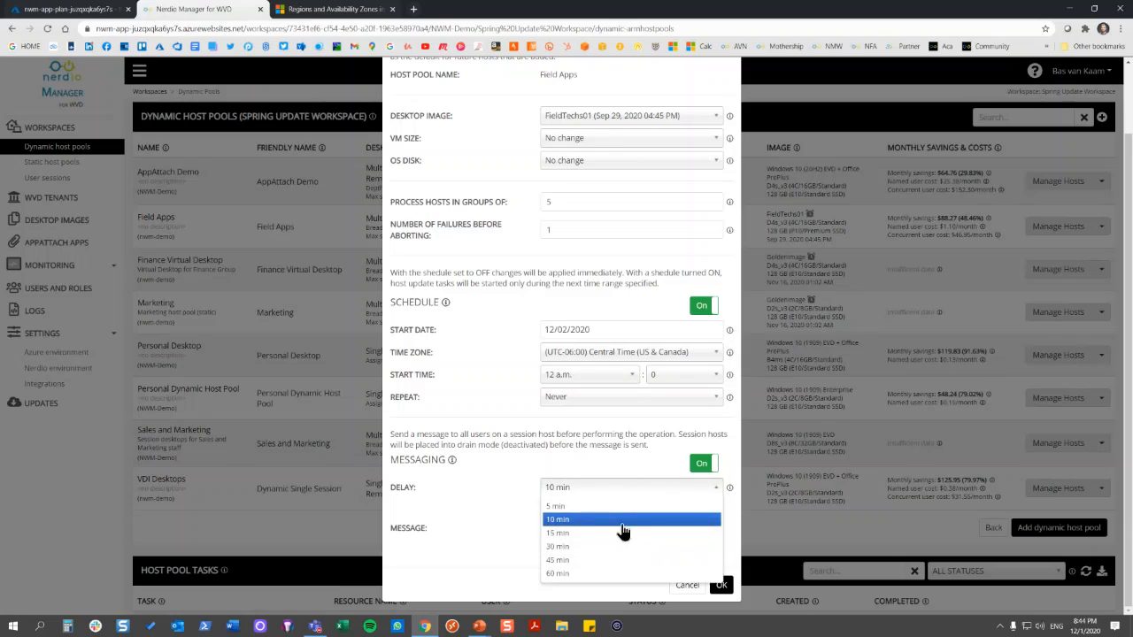
click(510, 512)
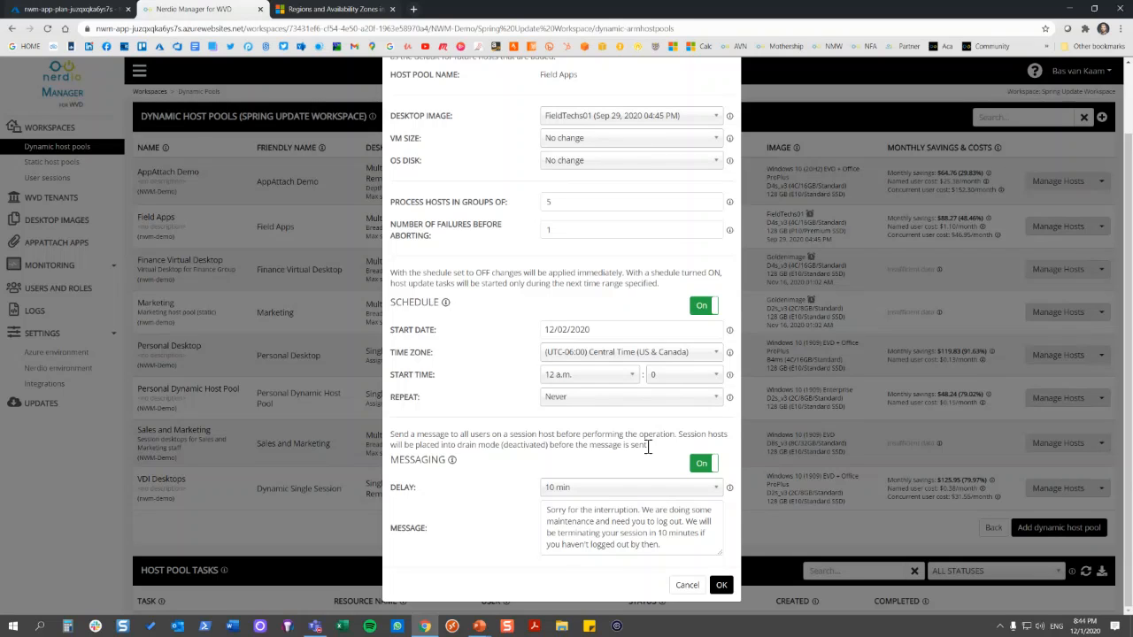
click(687, 586)
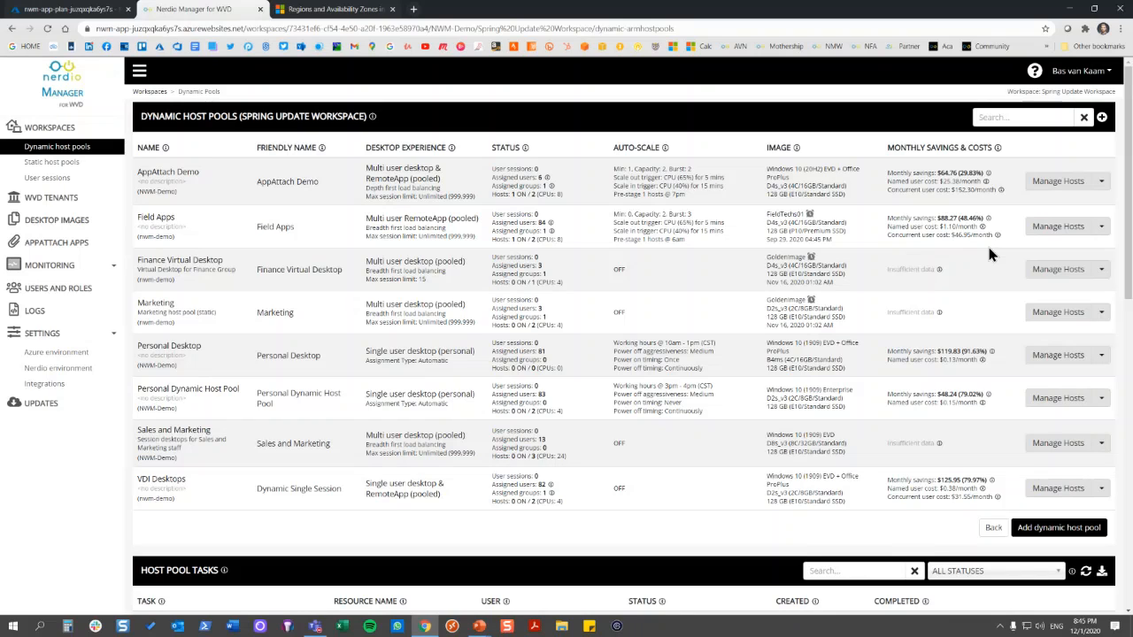
key(alt+Tab)
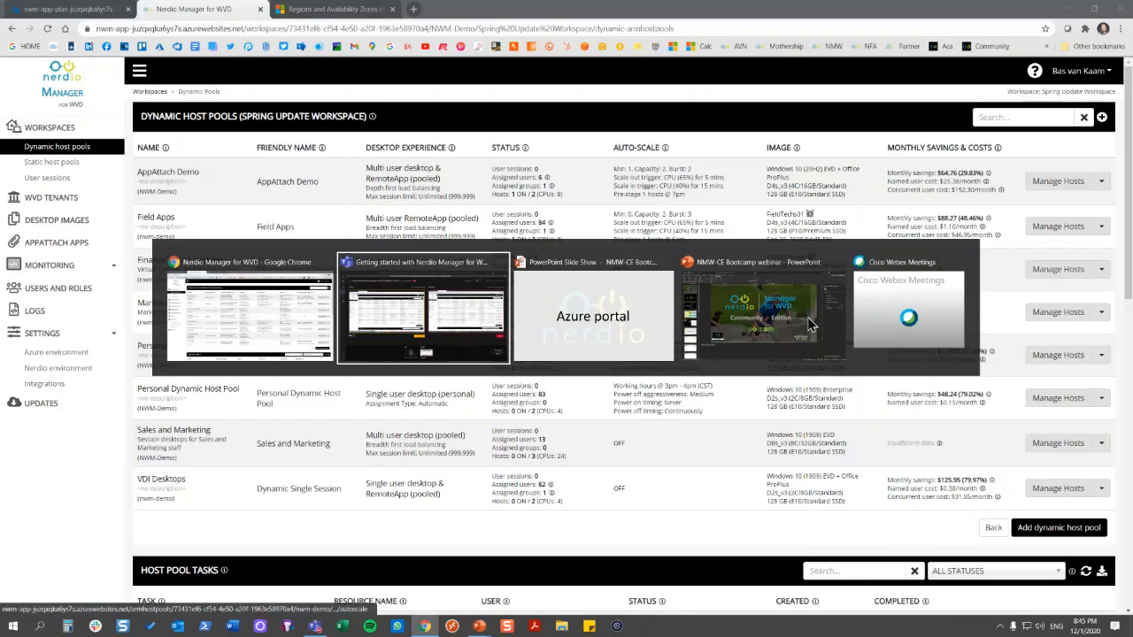
key(Tab)
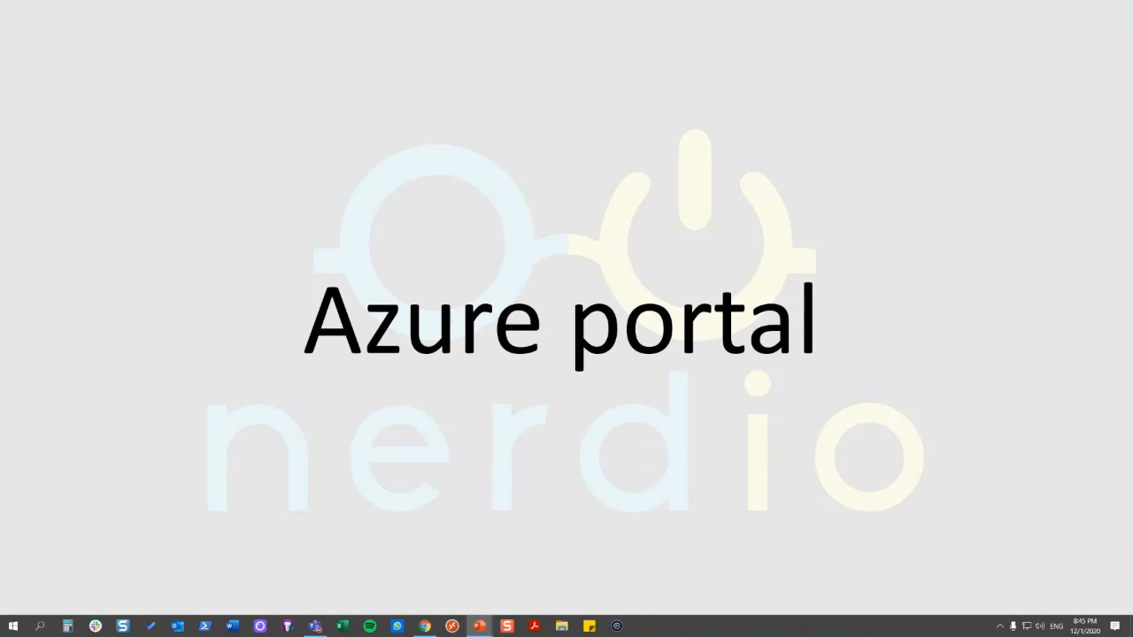
key(Right)
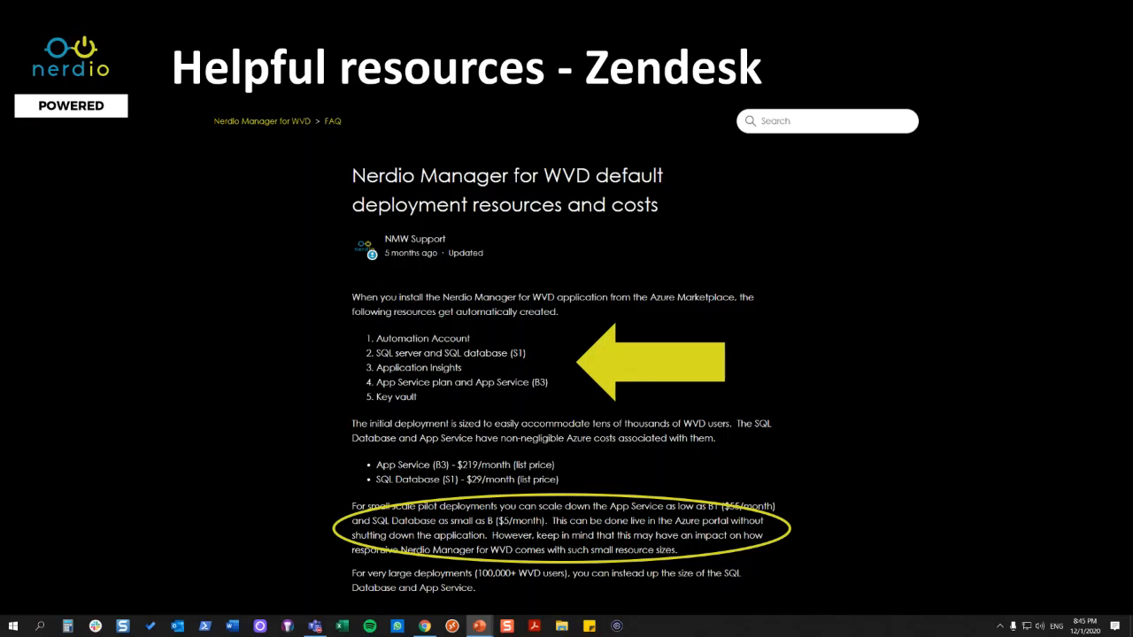
key(Right)
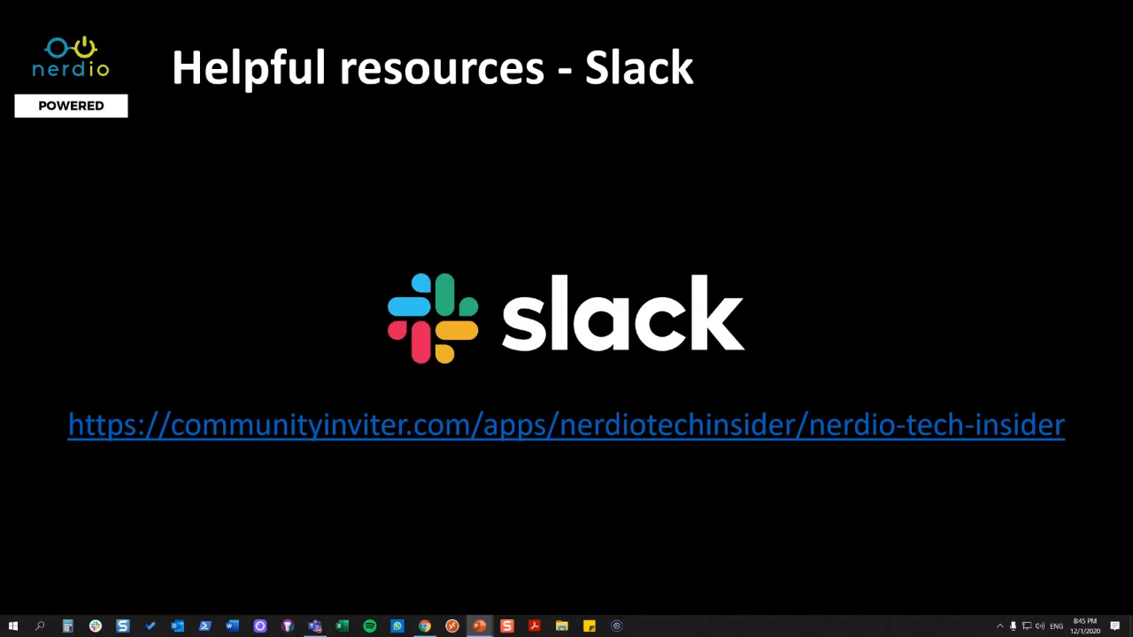
key(Right)
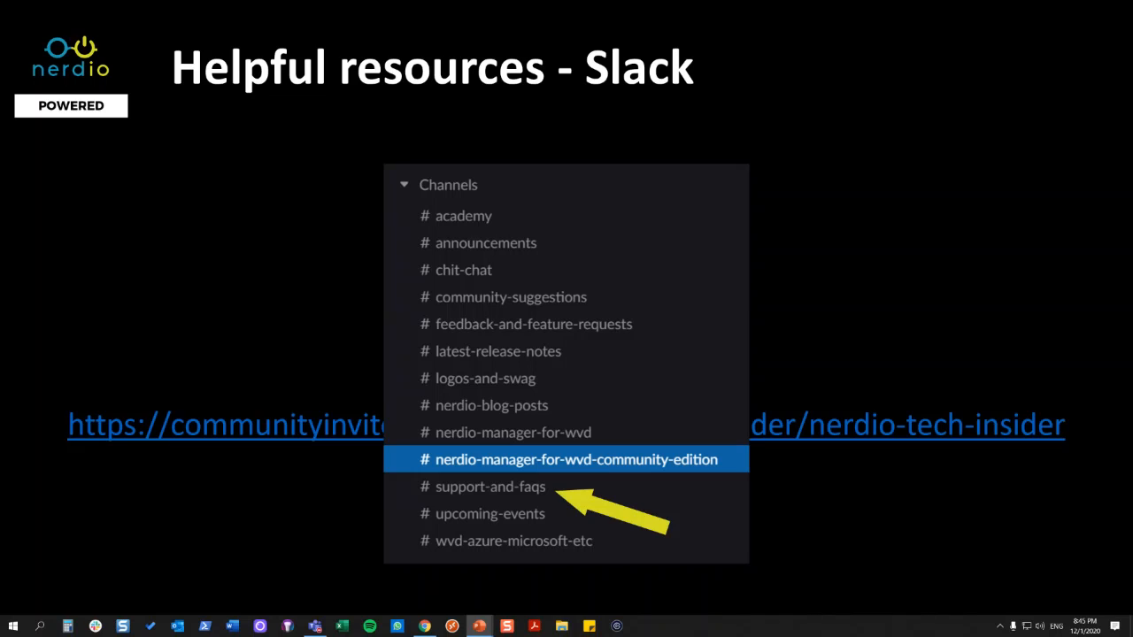
key(Right)
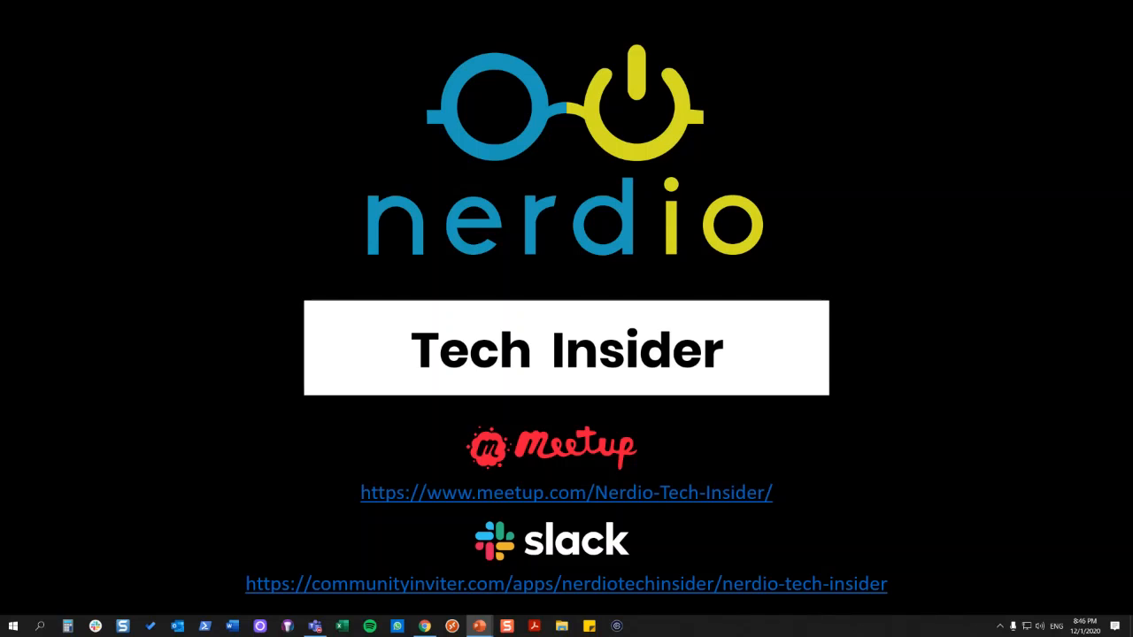
key(Right)
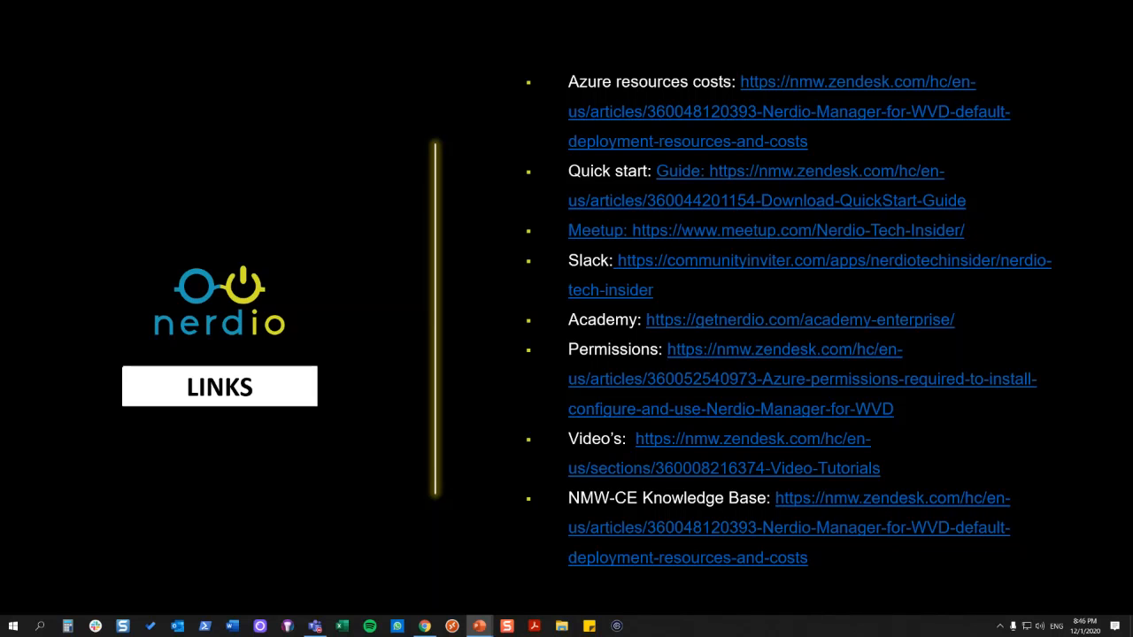
key(Right)
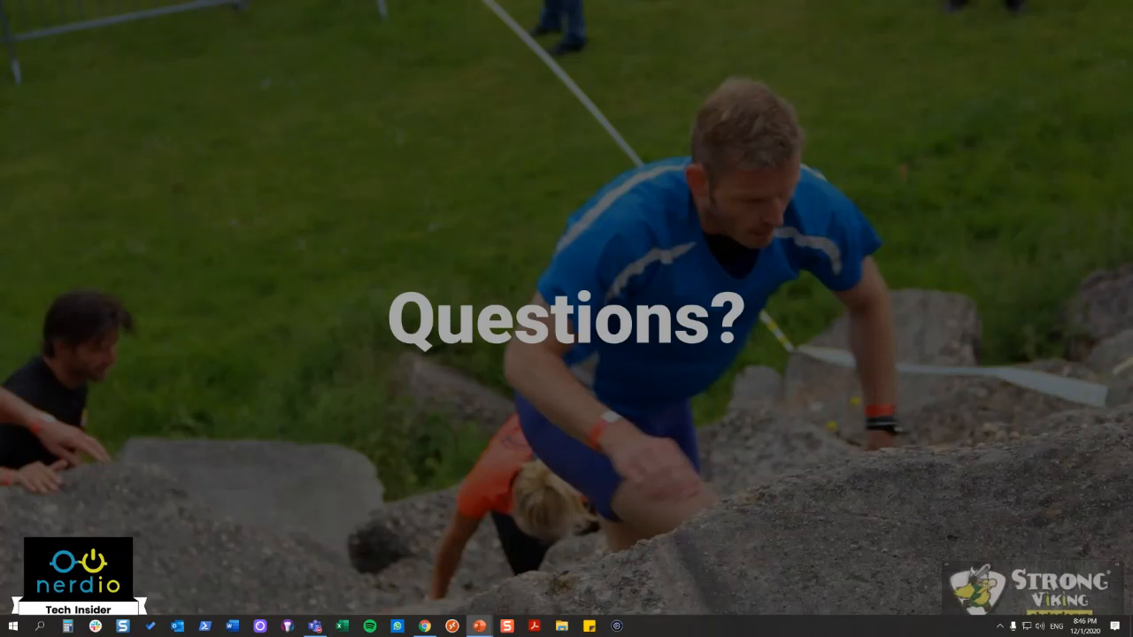
key(alt+Tab)
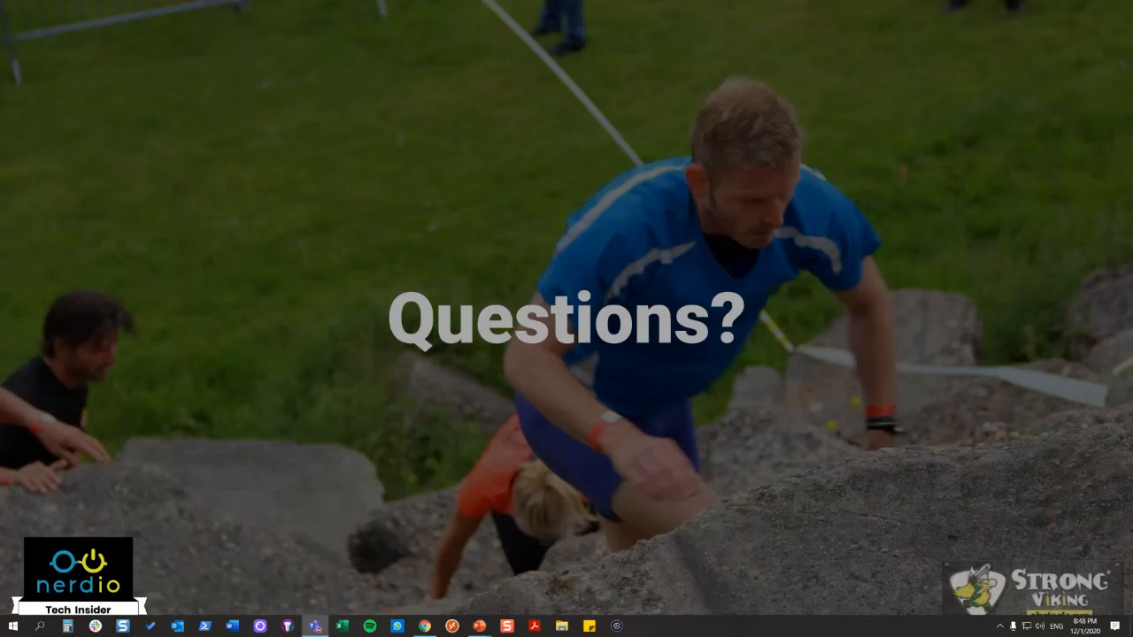
click(883, 260)
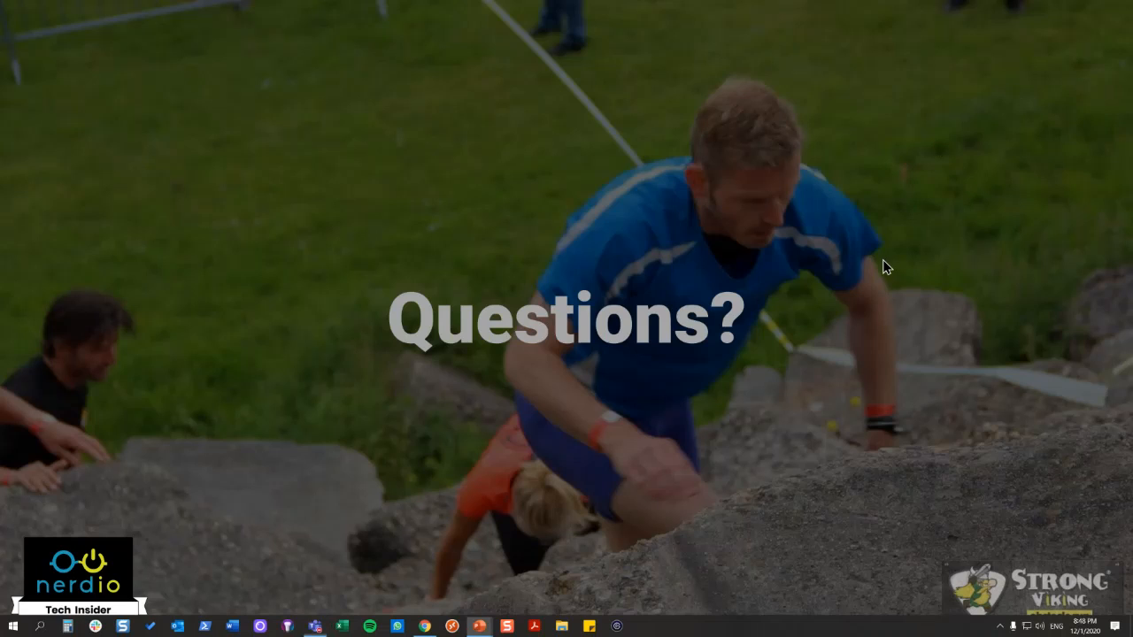
click(734, 368)
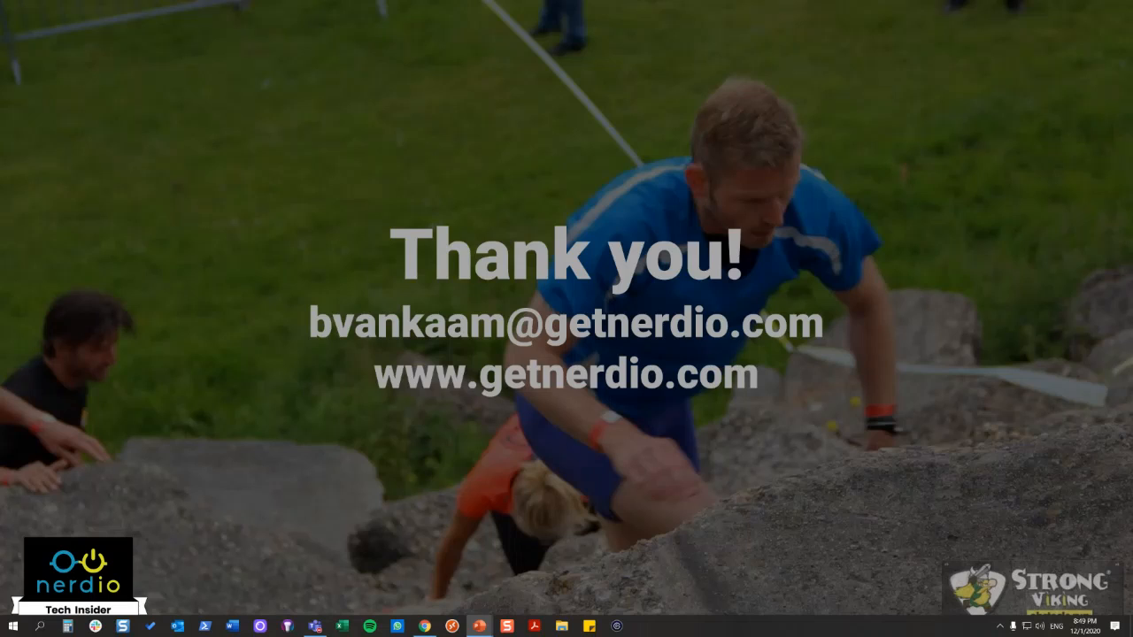
key(alt+Tab)
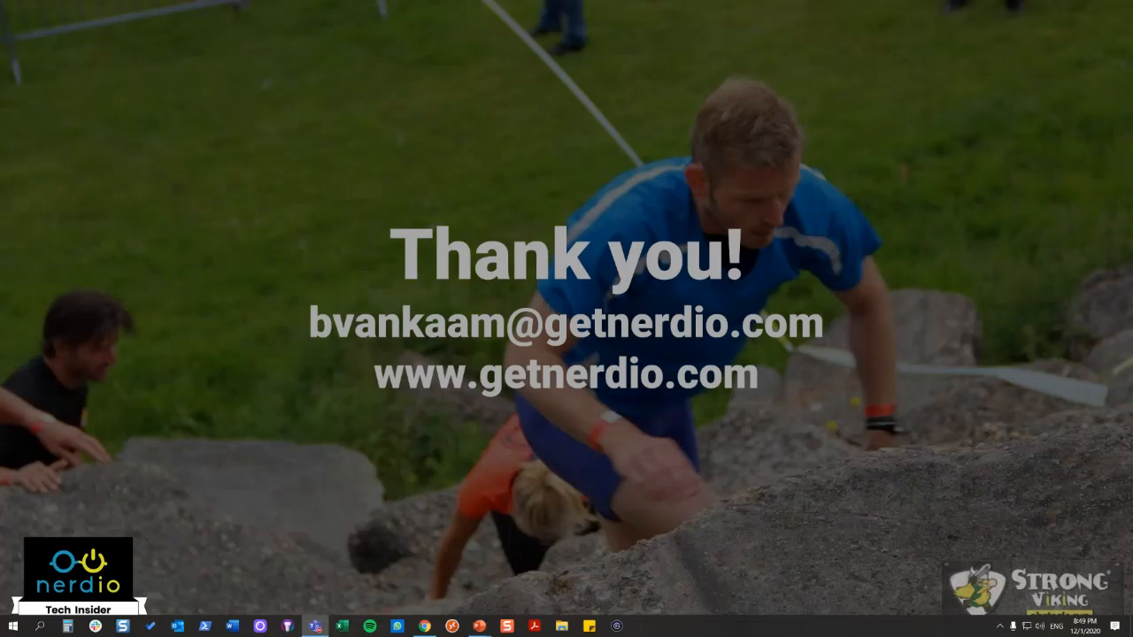